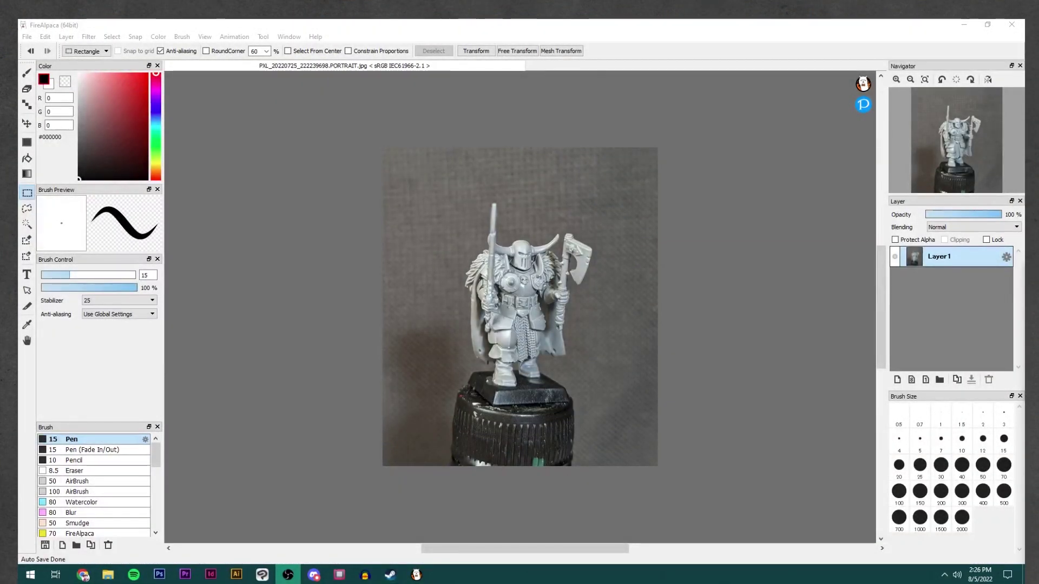
left_click(727, 26)
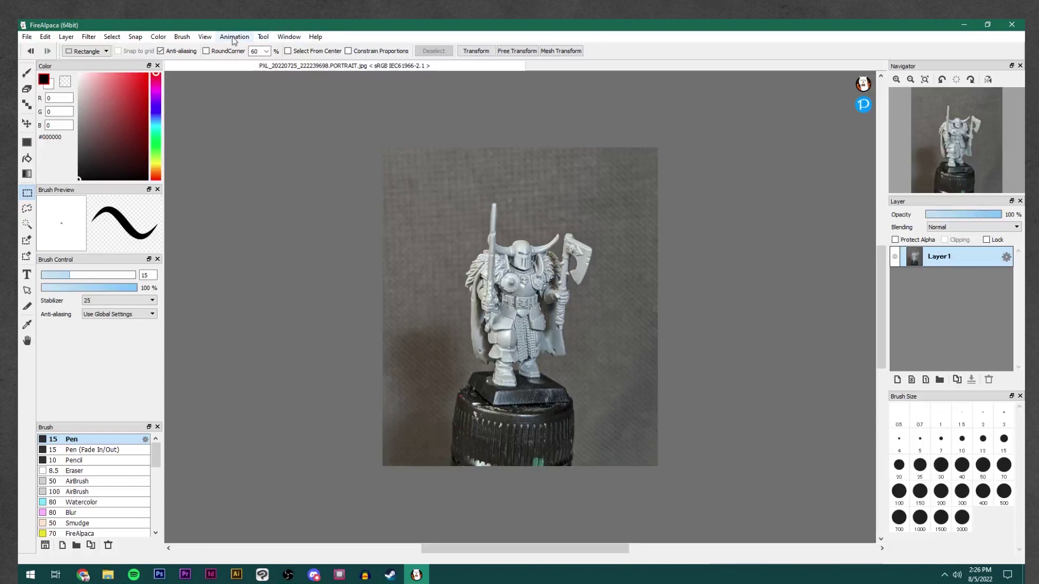
left_click(264, 37)
left_click(265, 37)
left_click(183, 37)
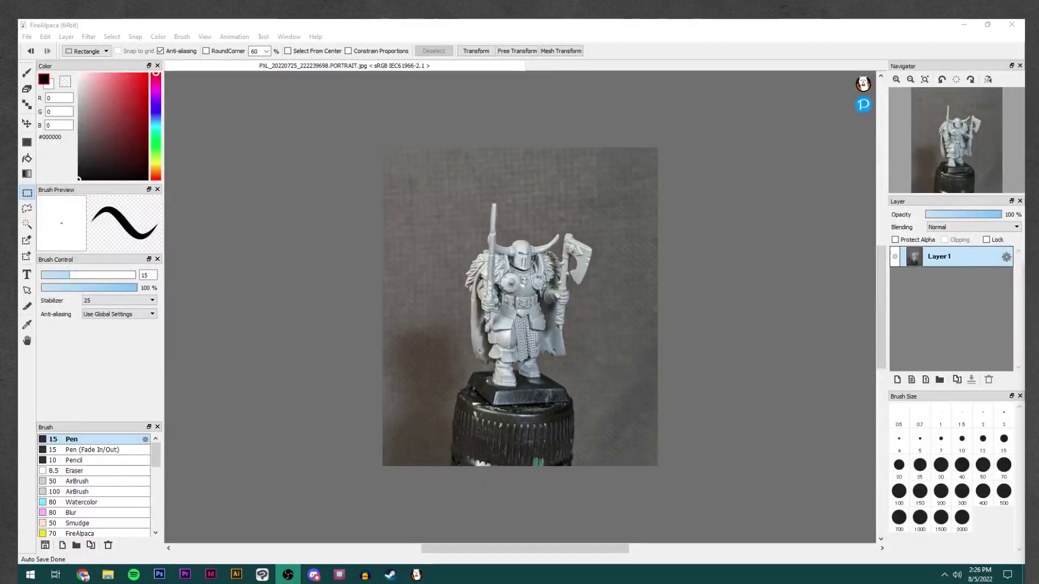
left_click(758, 22)
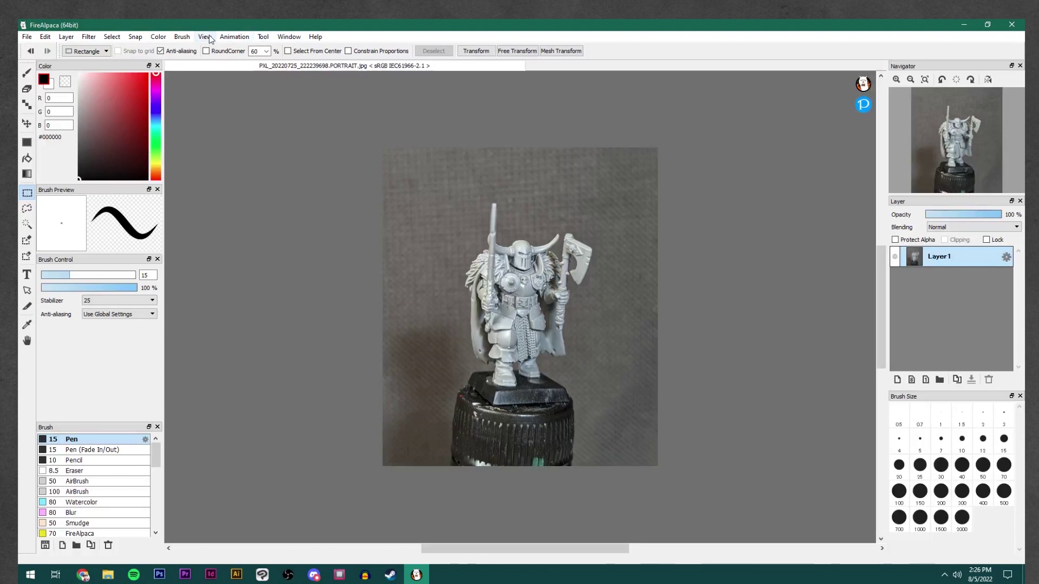
left_click(263, 36)
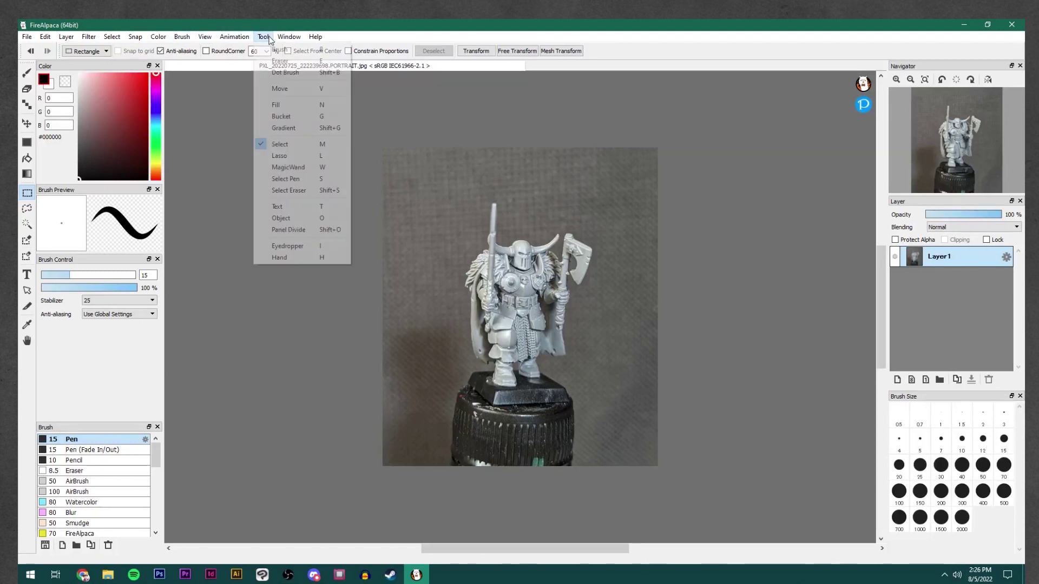
left_click(263, 37)
left_click(187, 37)
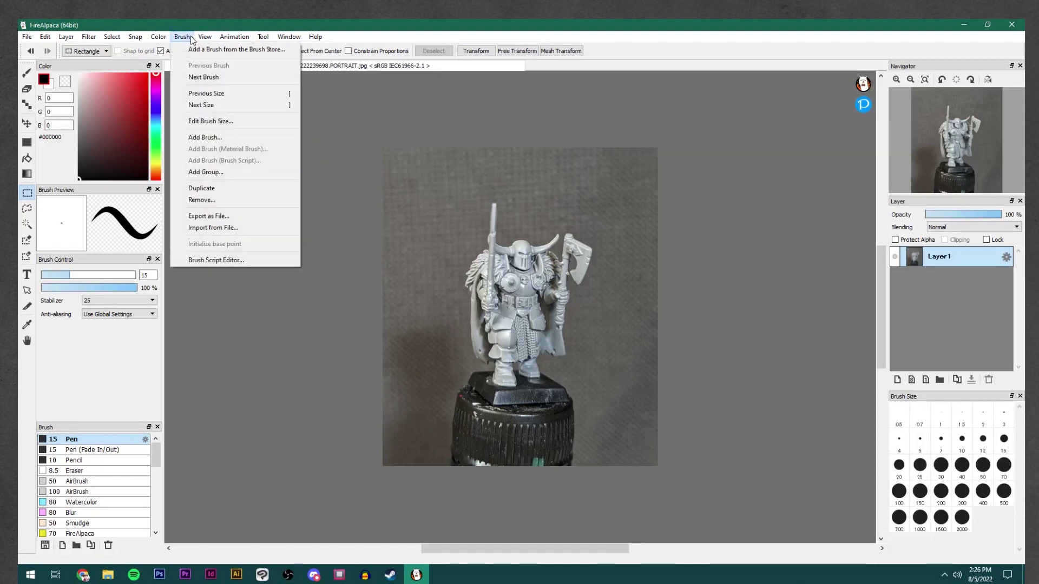
left_click(185, 37)
left_click(205, 37)
left_click(205, 37)
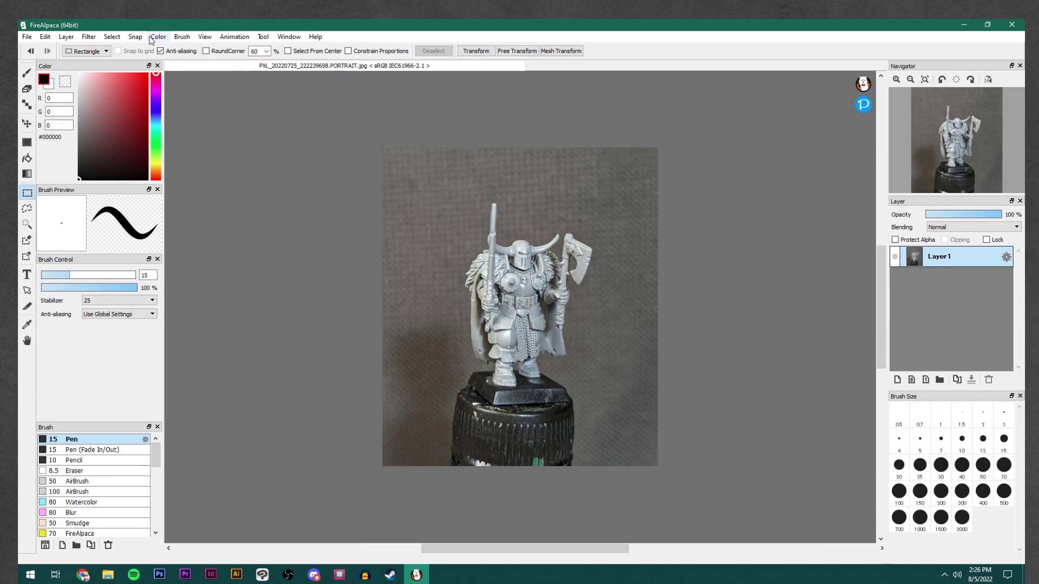
left_click(89, 38)
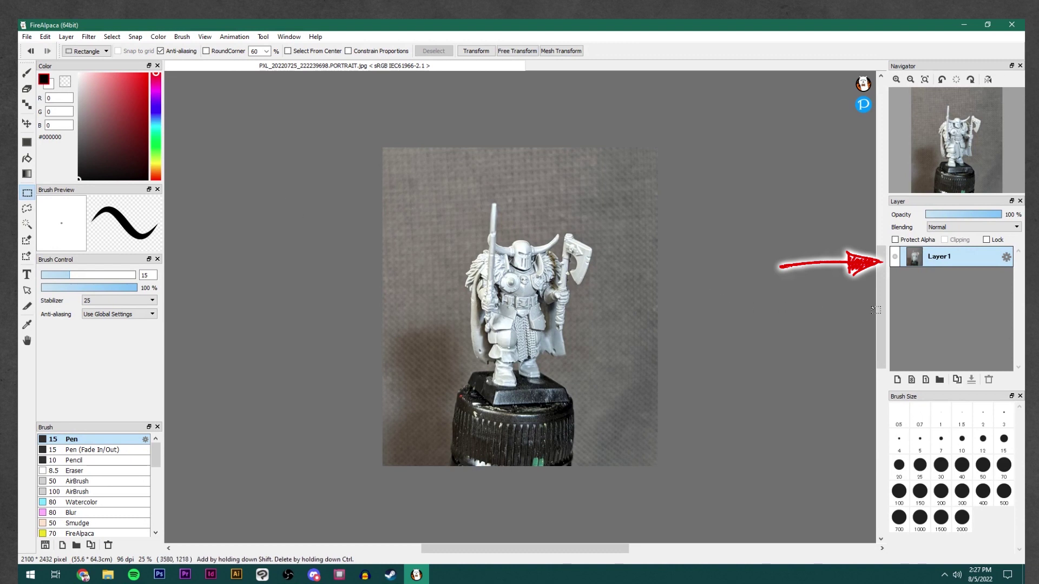
Rename the photo layer as Miniature.
double_click(930, 265)
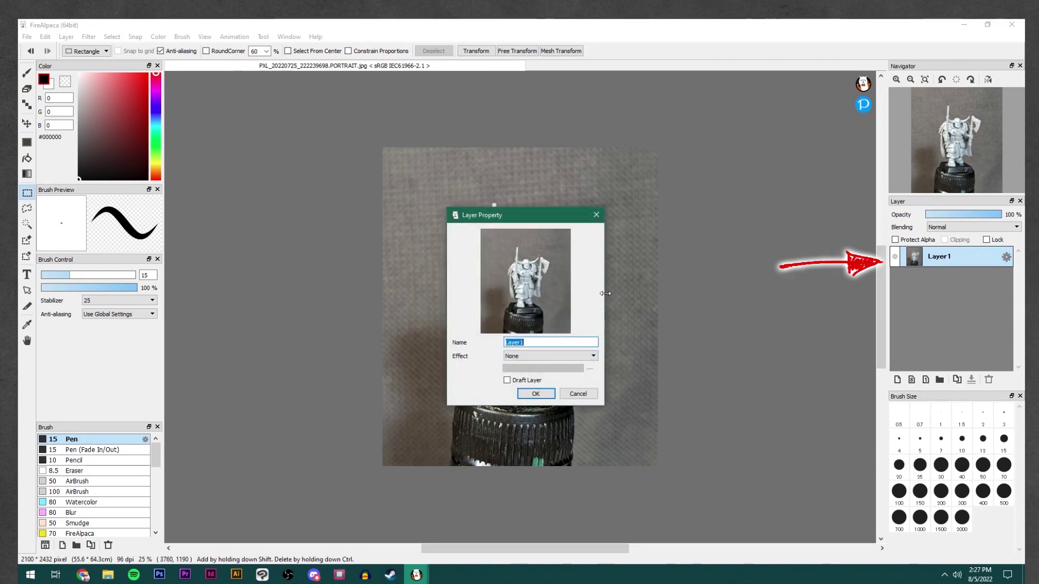
type("Miniature")
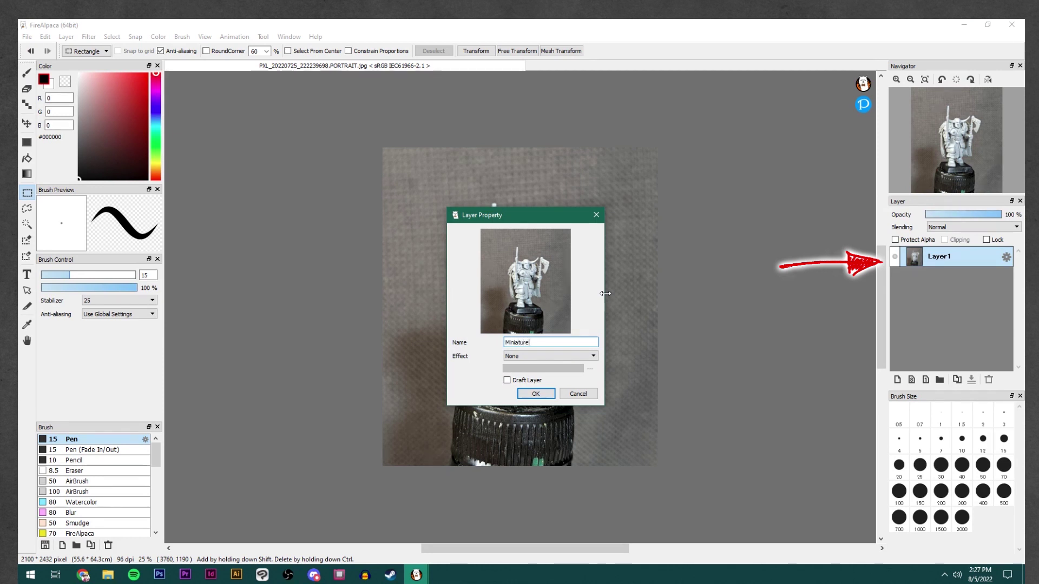
key("Return")
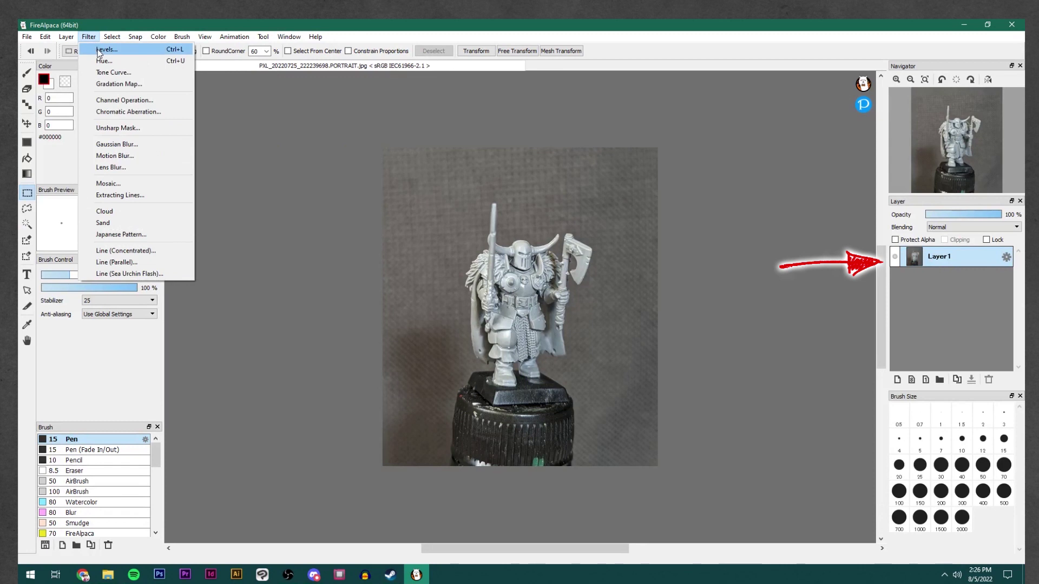
Adjust the photo's Levels by pulling the input white point inward and the input black point slightly inward for brighter highlights and more contrast.
left_click(107, 49)
mouse_move(548, 277)
left_mouse_down()
mouse_move(651, 278)
mouse_move(736, 243)
mouse_move(726, 257)
mouse_move(654, 271)
left_mouse_up()
left_click(696, 271)
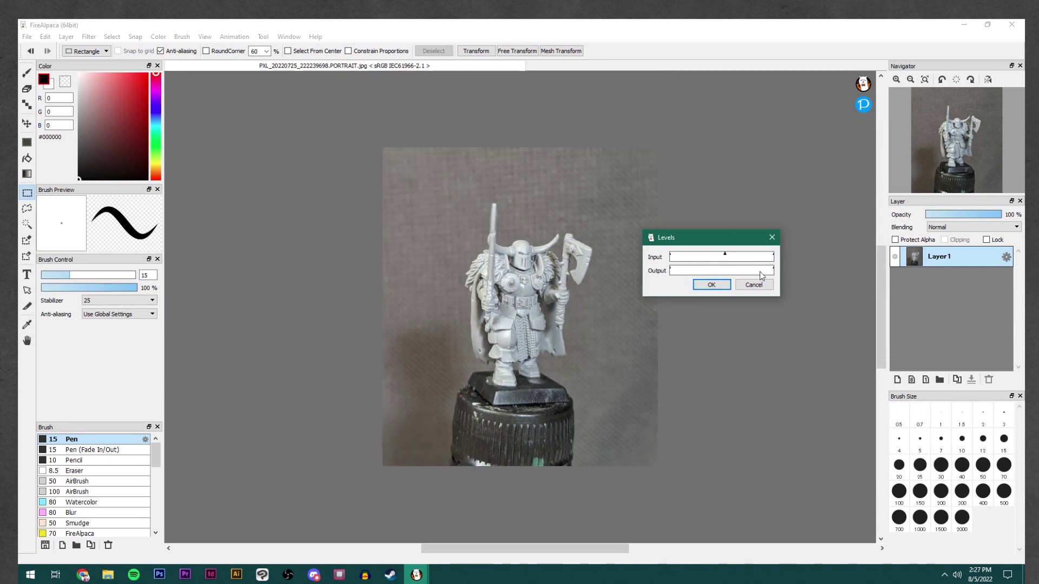
mouse_move(771, 255)
left_mouse_down()
mouse_move(757, 255)
mouse_move(777, 255)
left_mouse_up()
mouse_move(670, 254)
left_mouse_down()
mouse_move(769, 259)
mouse_move(760, 258)
left_mouse_up()
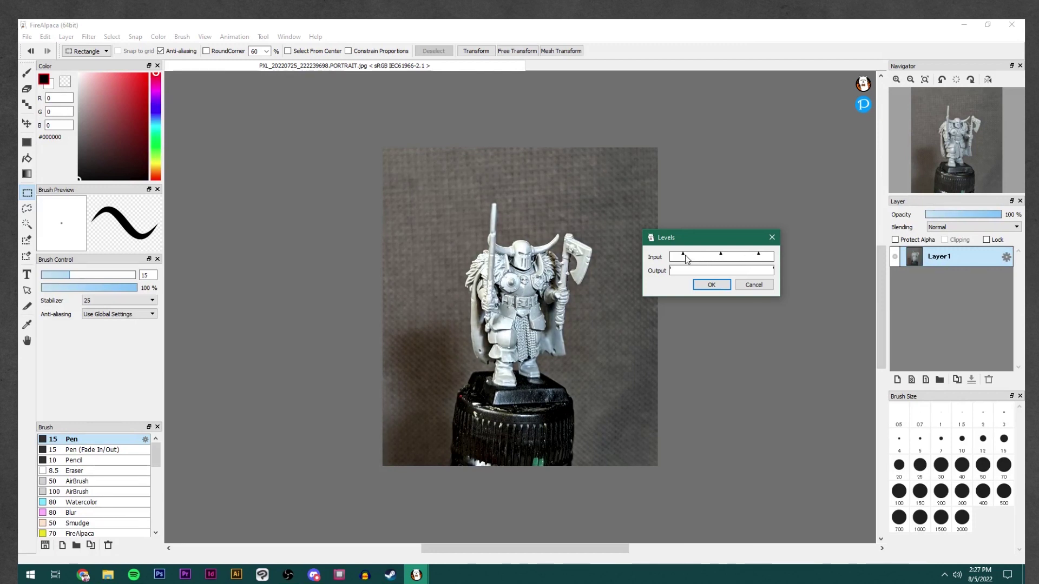
mouse_move(683, 255)
left_mouse_down()
mouse_move(726, 257)
mouse_move(671, 271)
left_mouse_up()
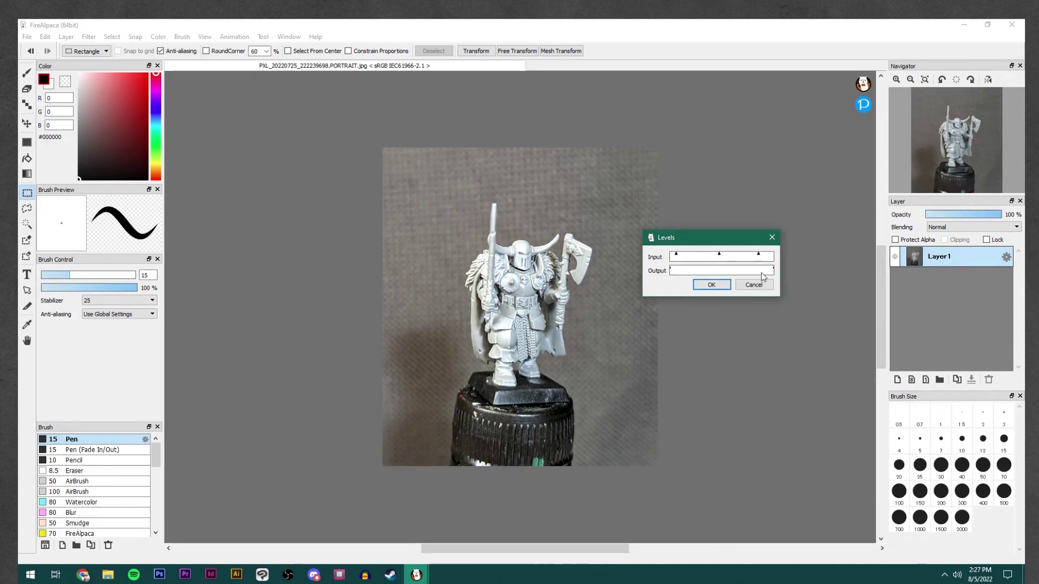
mouse_move(773, 271)
left_mouse_down()
mouse_move(757, 276)
mouse_move(773, 272)
left_mouse_up()
left_click(711, 285)
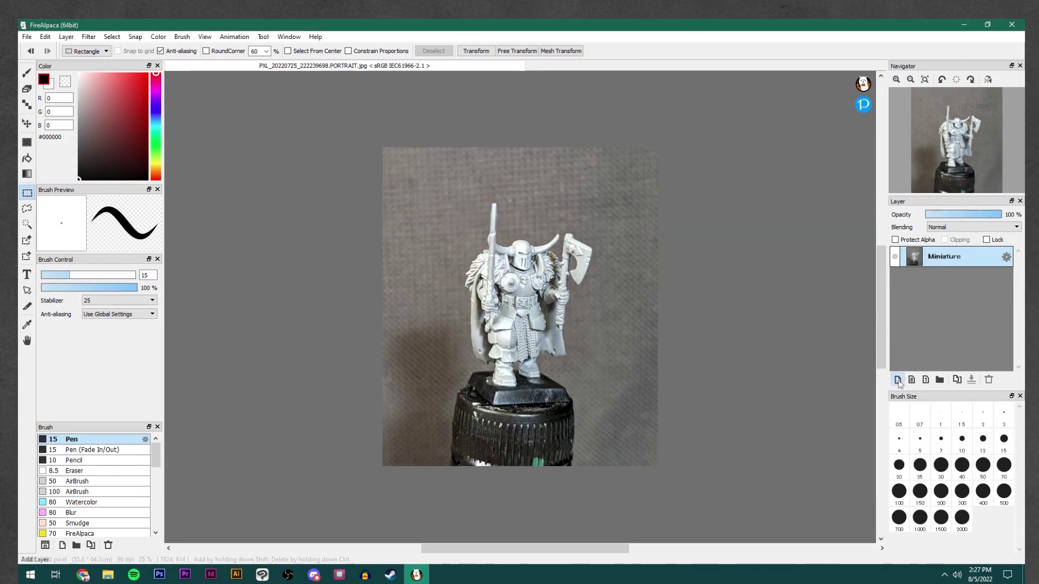
Add a new layer and paint it completely white (#FFFFFF) with the Pen brush at size 715.
left_click(898, 379)
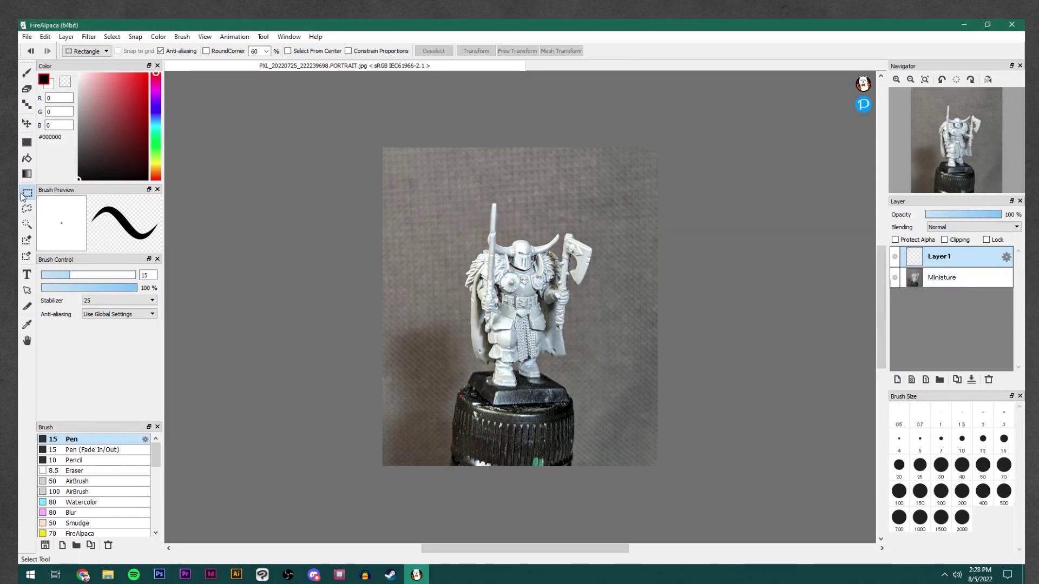
left_click(26, 158)
key("x")
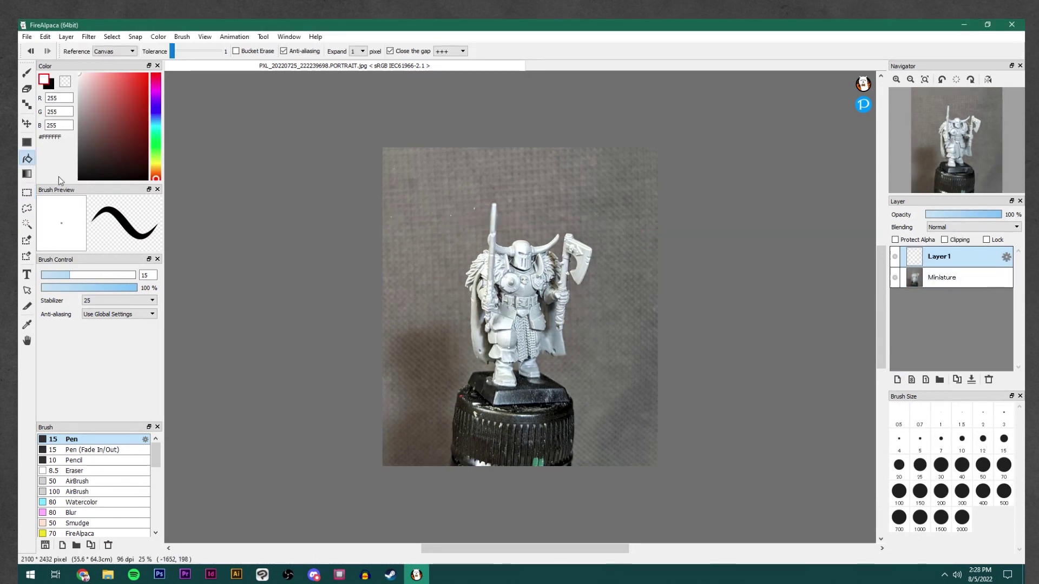
left_click(27, 73)
left_click(132, 275)
mouse_move(467, 259)
left_mouse_down()
mouse_move(489, 111)
mouse_move(612, 433)
left_mouse_up()
Rename the white layer as Background and move it below the Miniature layer.
double_click(941, 258)
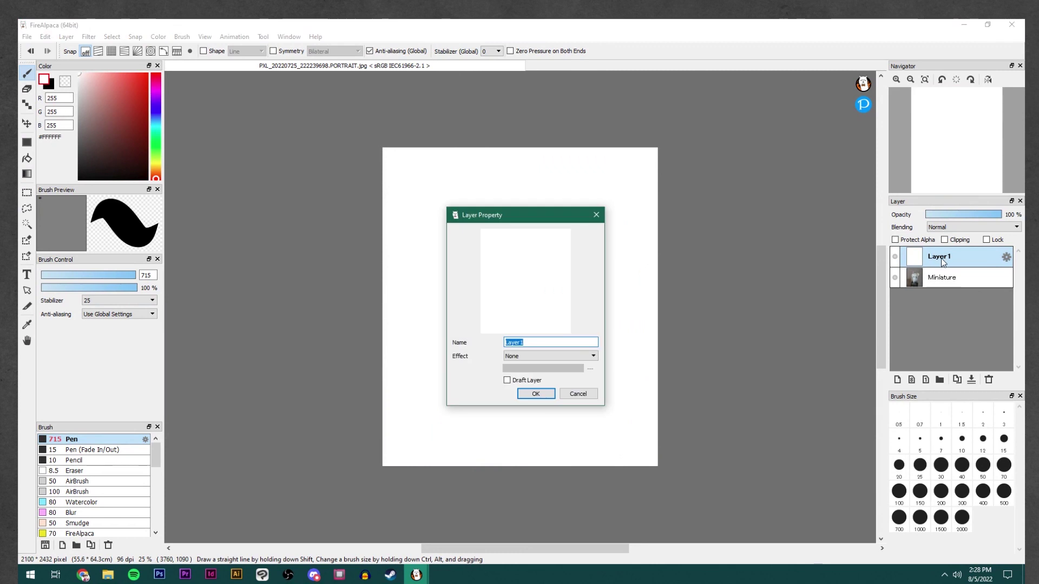
type("Background")
key("Return")
left_click_drag(941, 258, 932, 281)
Add a new layer named Palettes and place it above the Miniature layer.
left_click(897, 379)
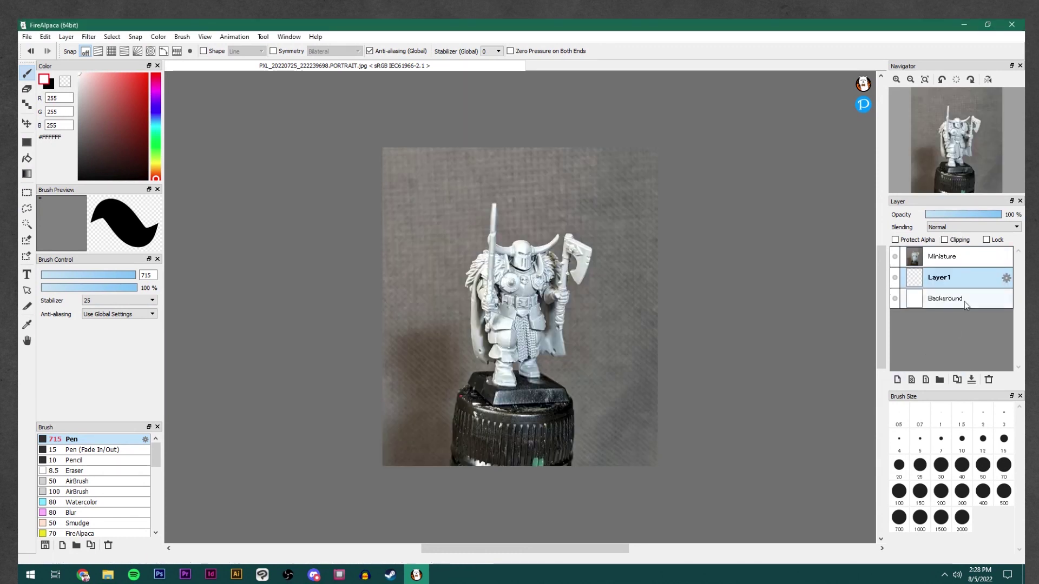
double_click(963, 283)
type("Palettes")
key("Return")
left_click_drag(954, 282, 950, 254)
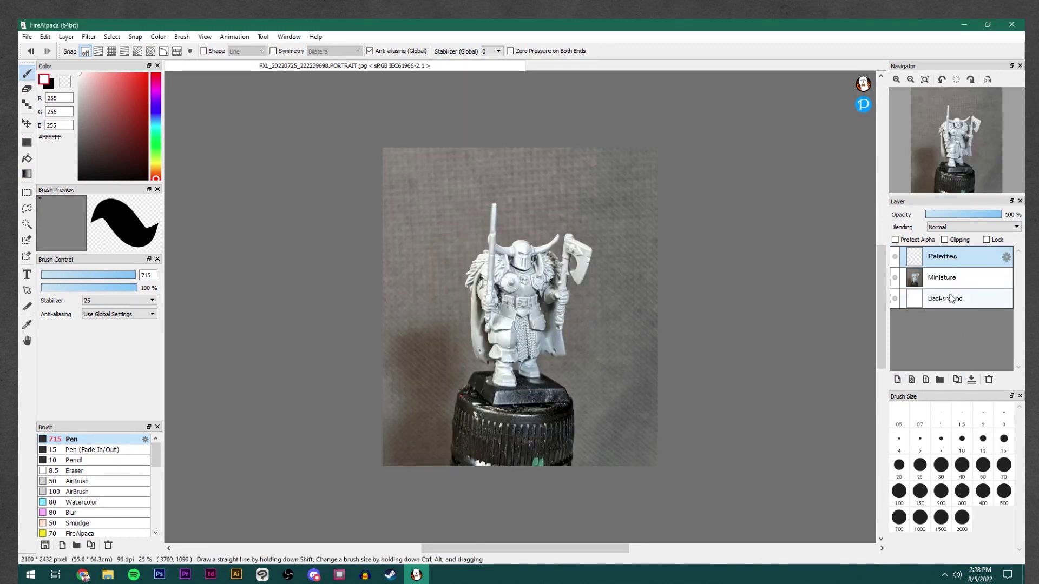
Add a new layer named Colour 1 directly above the Background layer.
left_click(949, 296)
left_click(897, 379)
double_click(943, 307)
type("Colour 1")
key("Return")
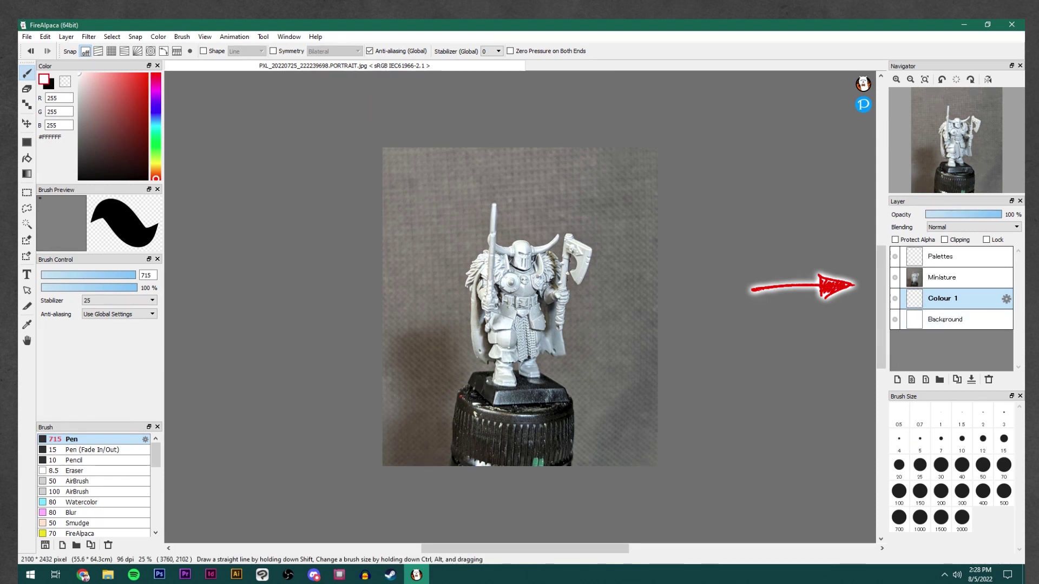
key("alt+Tab")
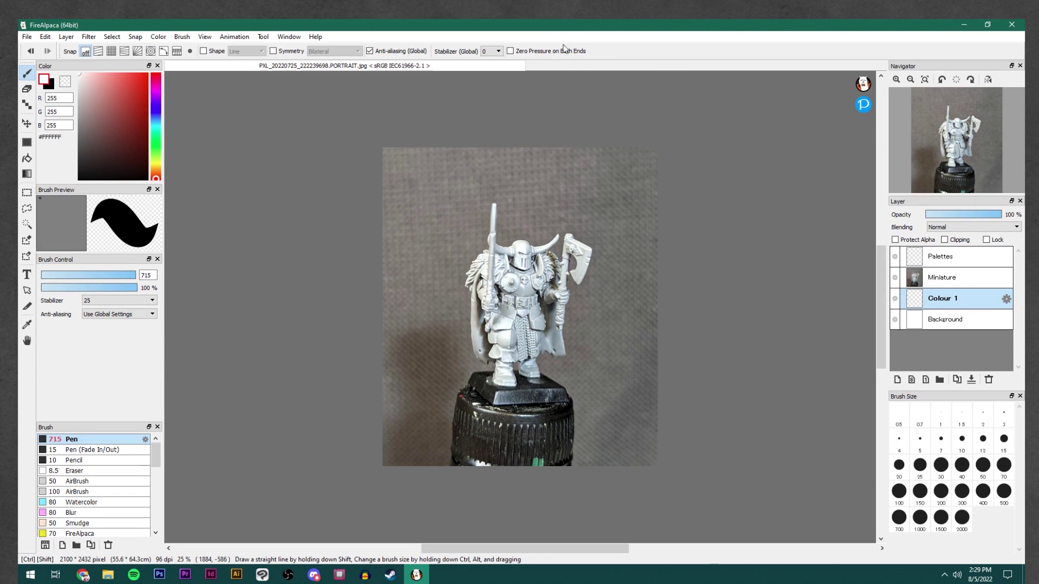
Start saving the image under a new name and go to the 02-Images folder inside Colour Schemes for Minis.
key("ctrl+shift+s")
scroll(65, 130, "up", 4)
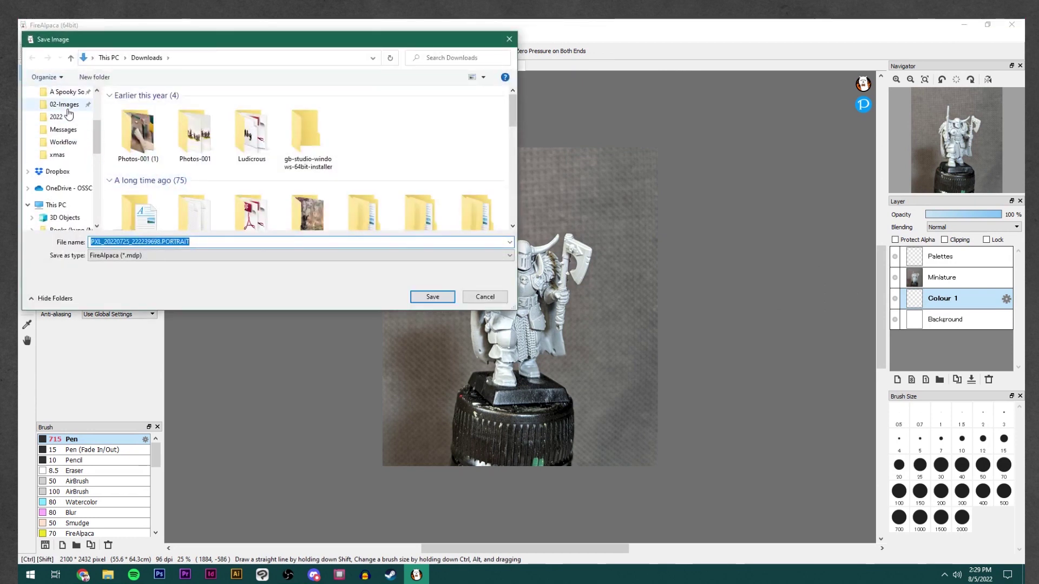
left_click(67, 108)
left_click(187, 57)
scroll(162, 162, "down", 5)
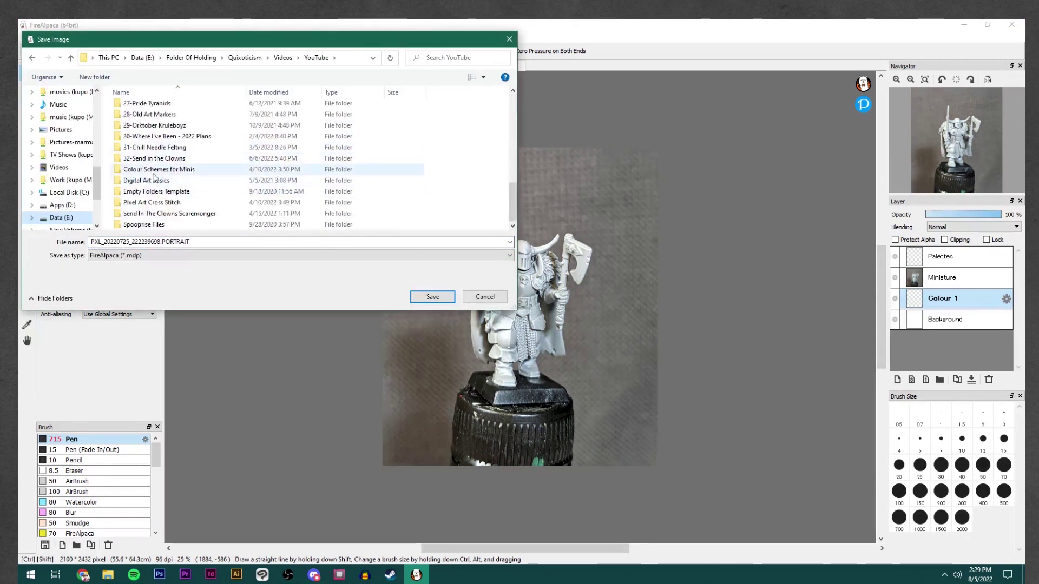
double_click(162, 180)
double_click(138, 129)
Save the image in PSD format with the file name chaos-warrior.
left_click(155, 256)
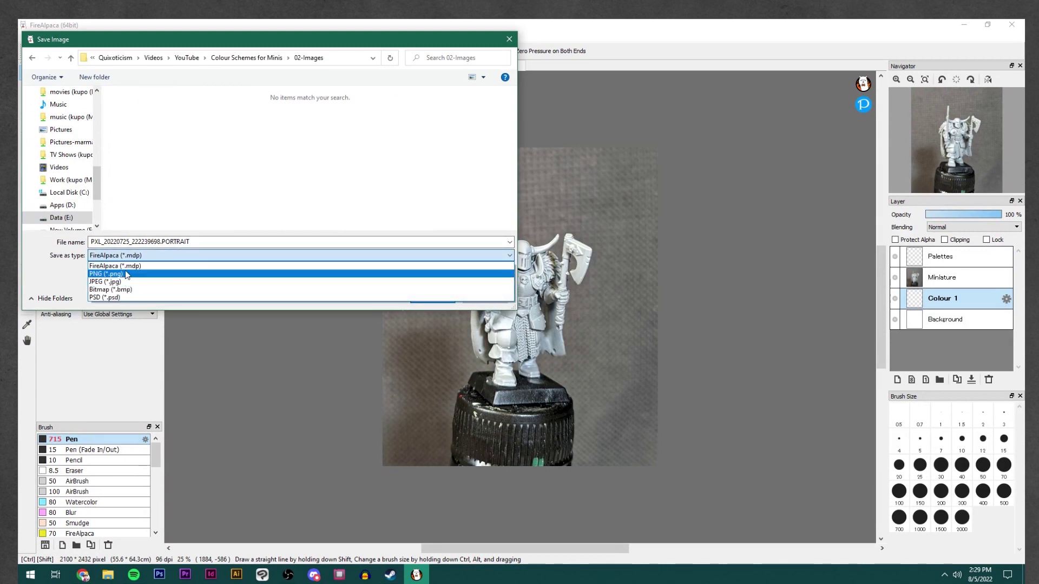
left_click(124, 297)
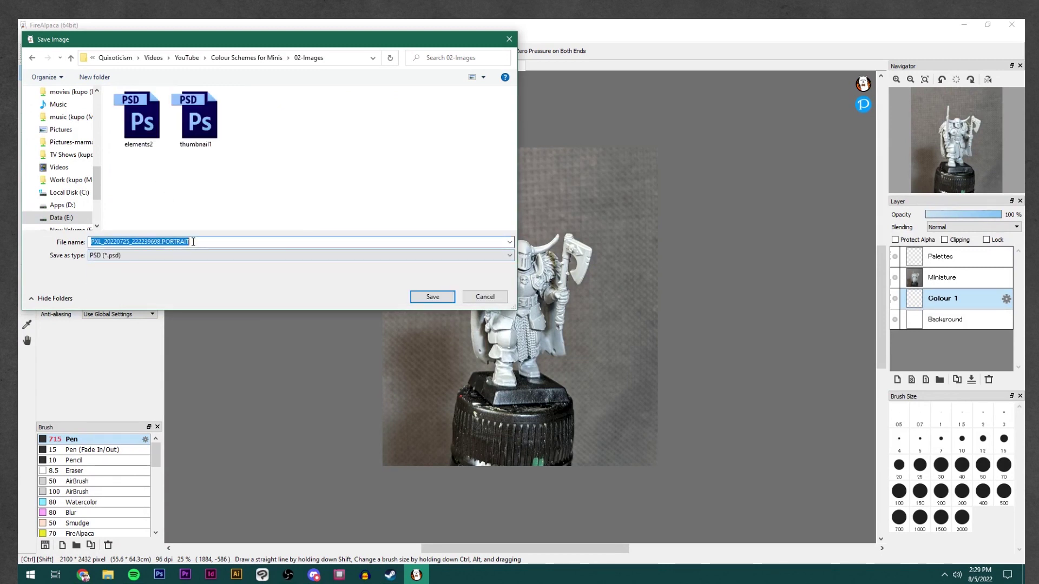
type("chaos-warrior")
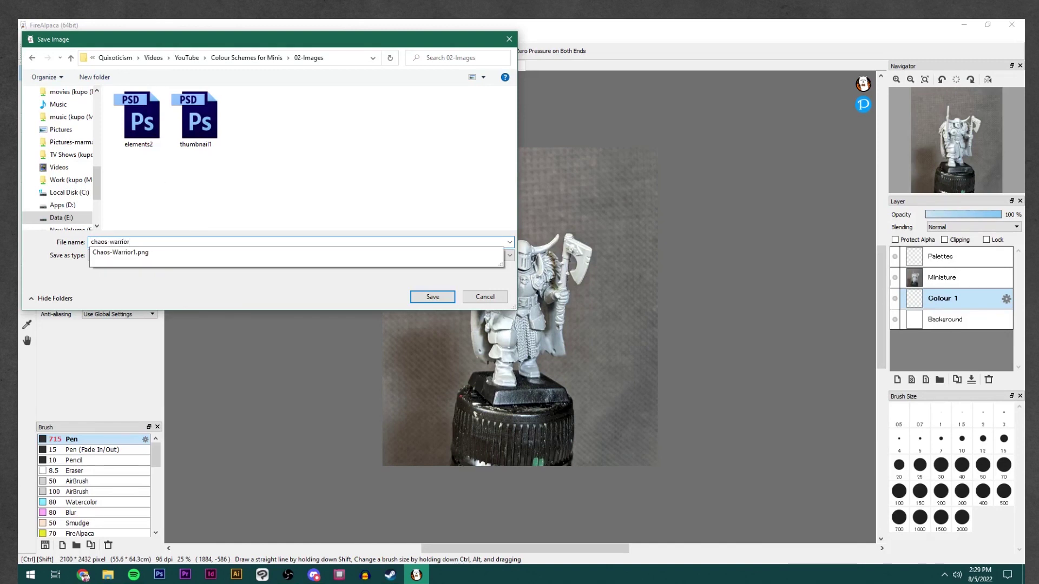
key("Return")
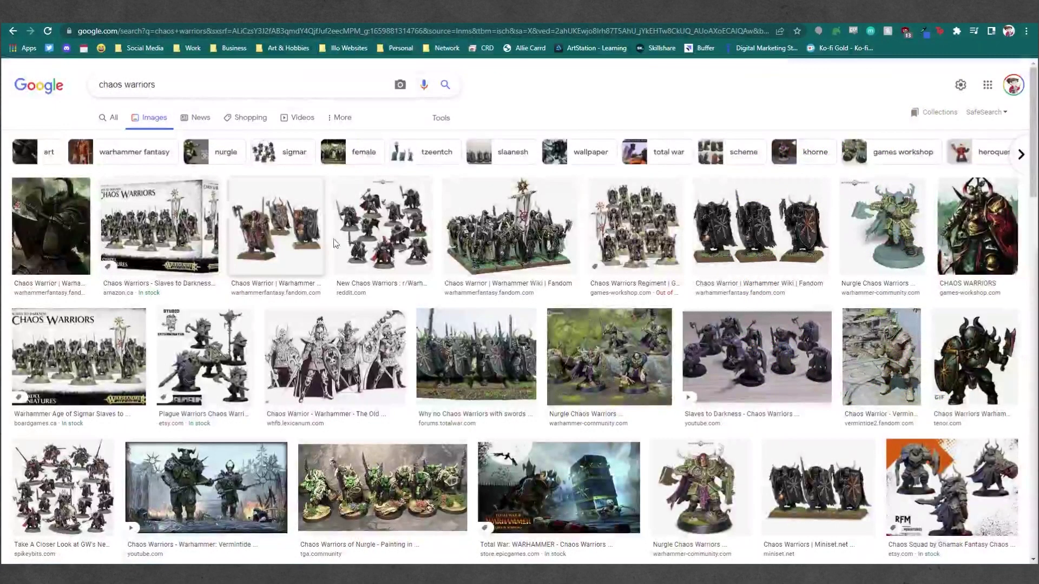
Switch to the Google Images results for chaos warriors and examine several painted miniatures as colour scheme references.
left_click(509, 227)
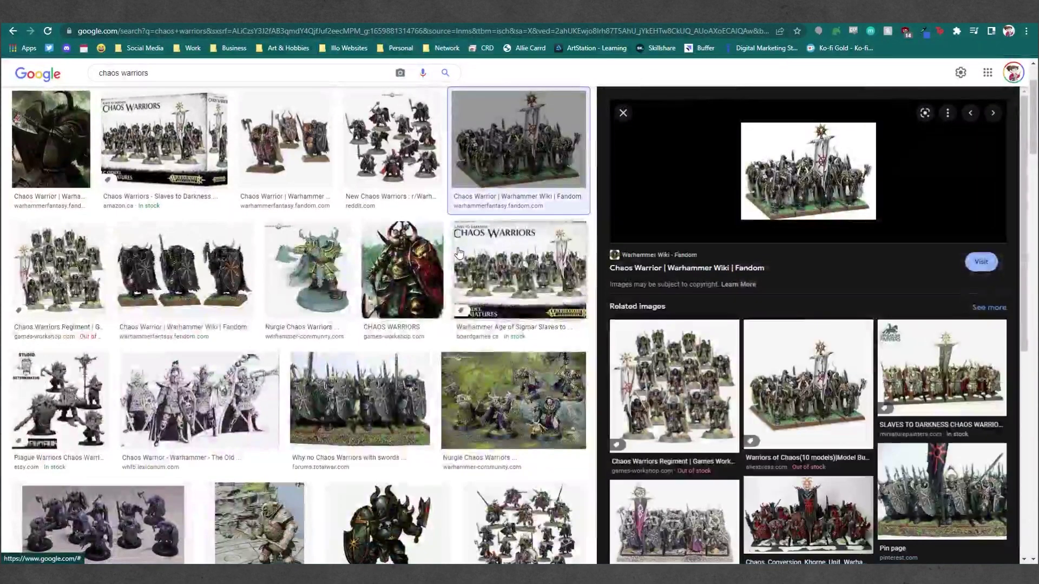
left_click(392, 142)
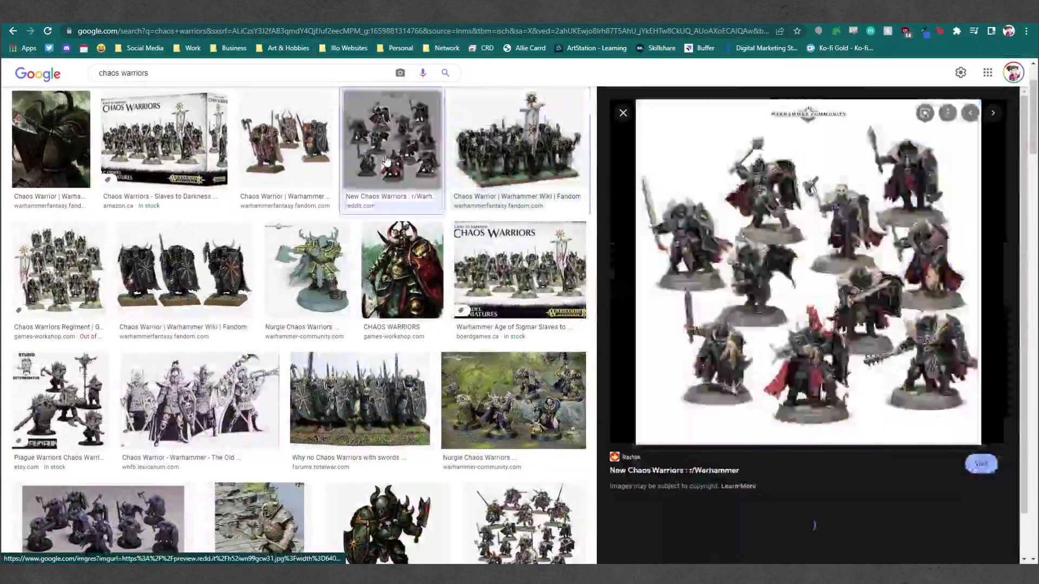
left_click(93, 296)
scroll(93, 296, "down", 2)
left_click(360, 296)
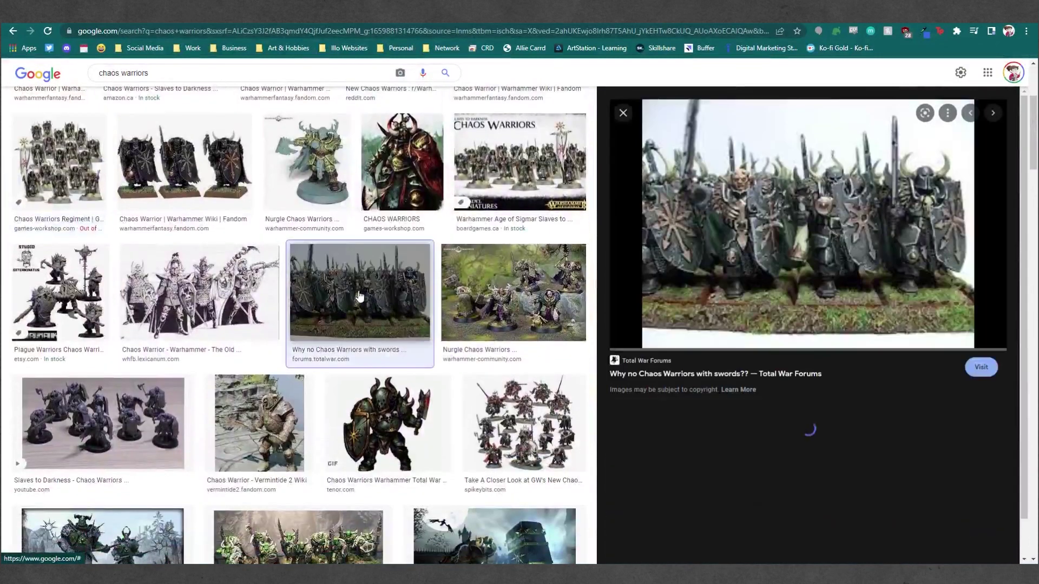
scroll(562, 335, "down", 2)
left_click(568, 334)
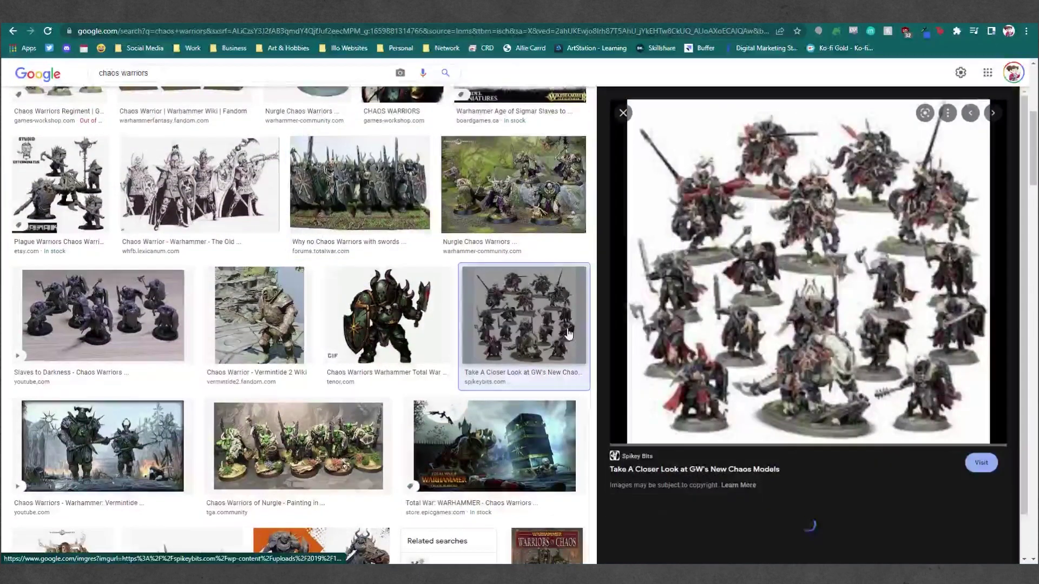
scroll(325, 303, "down", 3)
left_click(306, 286)
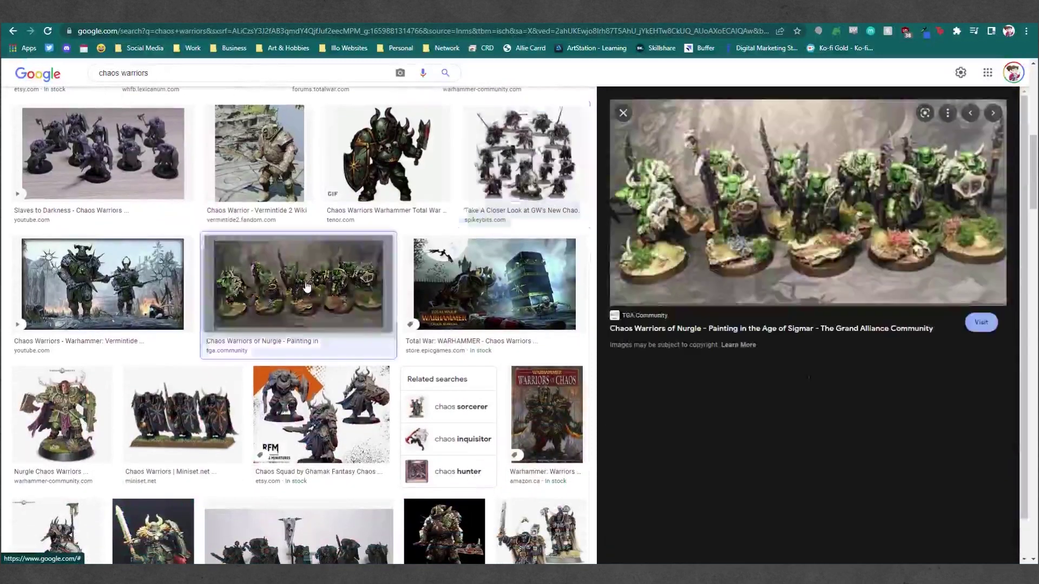
scroll(497, 338, "down", 6)
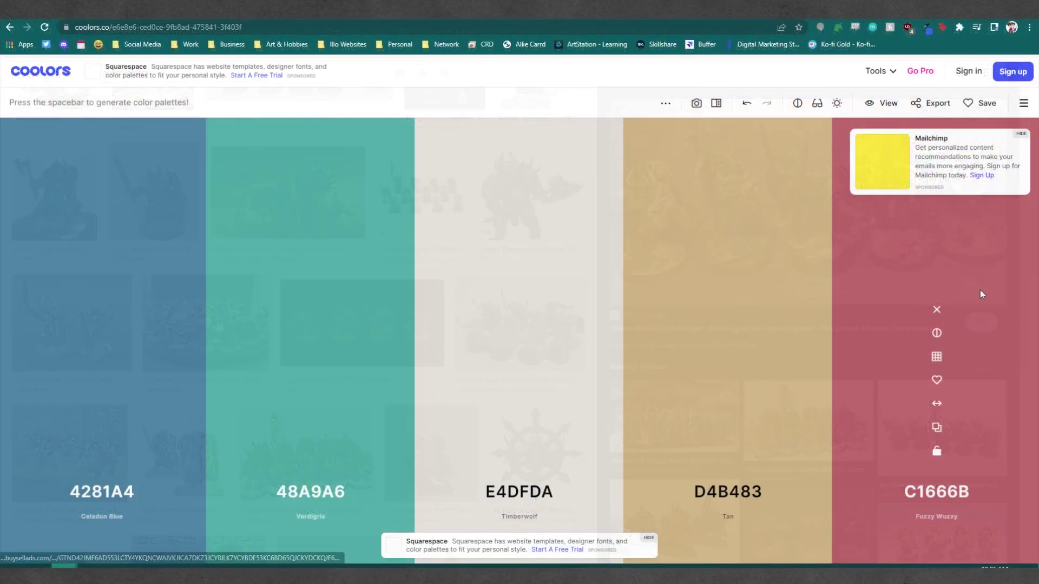
In Coolors, change the red swatch to its dark shade 1D0C0D and move it to the second place in the palette.
left_click(936, 357)
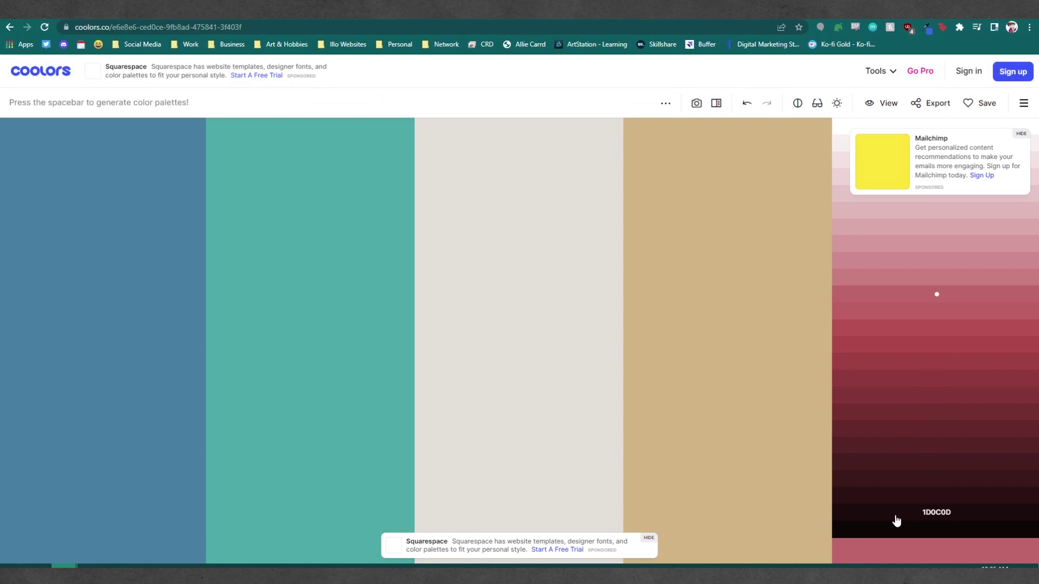
left_click(895, 519)
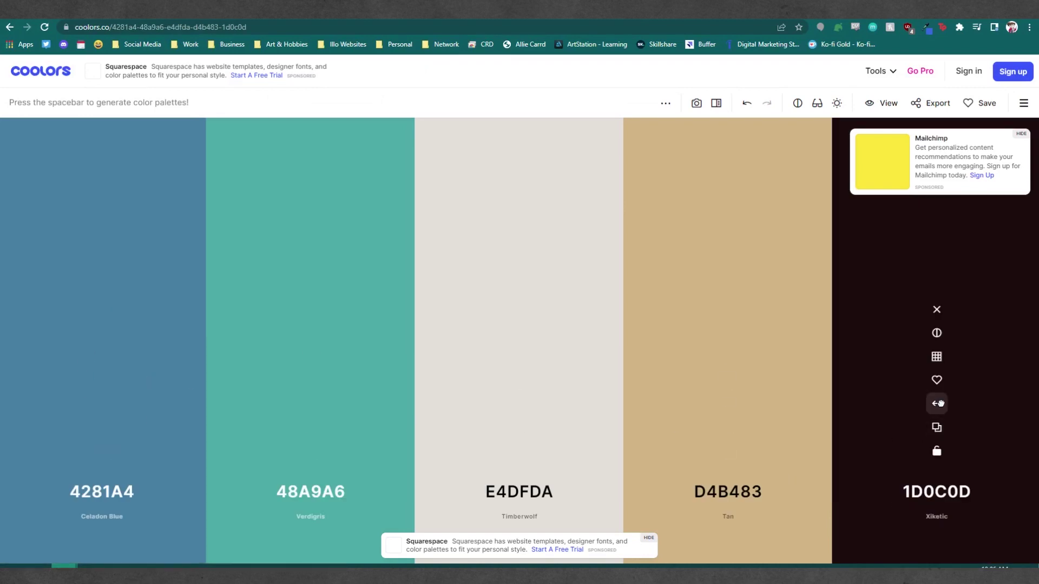
left_click_drag(937, 403, 346, 382)
Change the E4DFDA swatch to its darker shade BAADA0 in the Coolors palette.
left_click(728, 425)
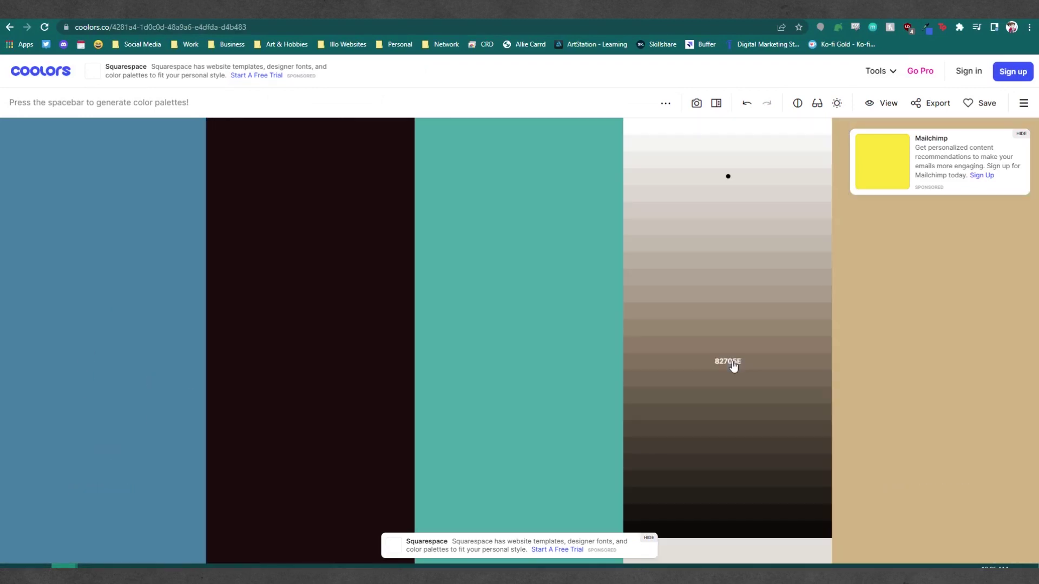
left_click(765, 259)
left_click(936, 334)
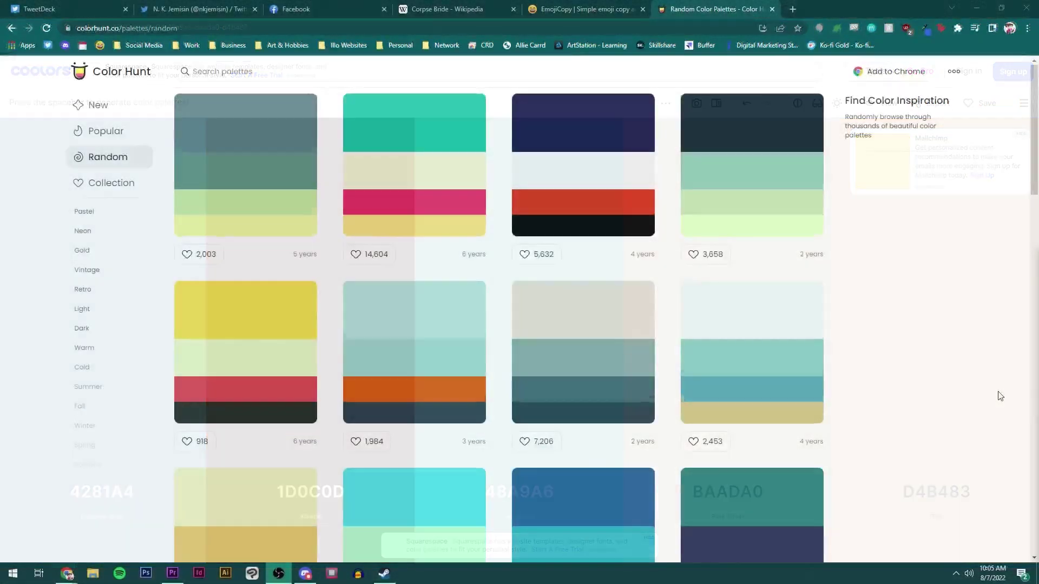
Switch to Color Hunt and browse its random colour palettes for scheme ideas.
scroll(1000, 396, "down", 8)
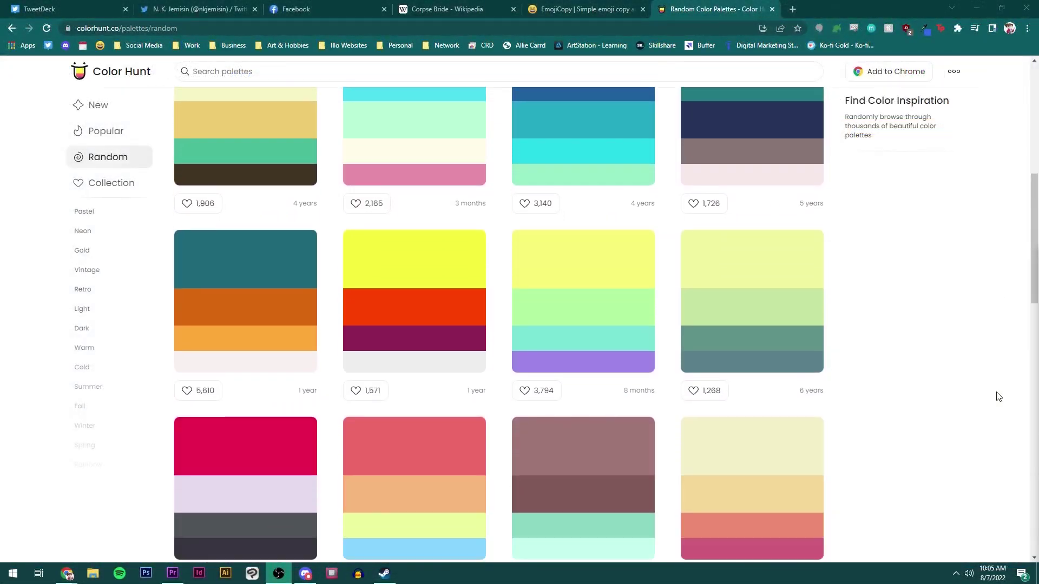
scroll(999, 396, "down", 2)
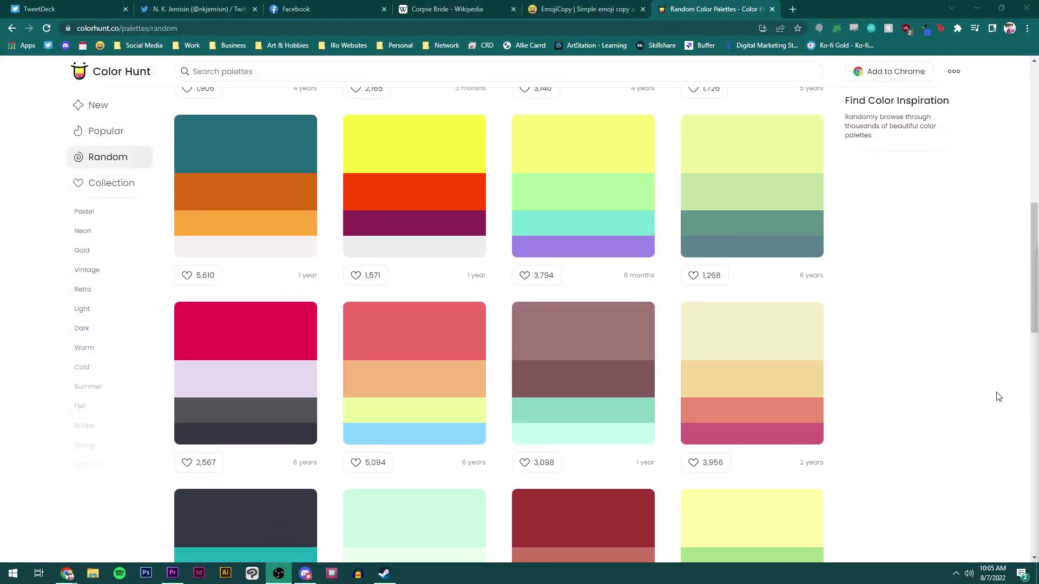
scroll(999, 397, "down", 7)
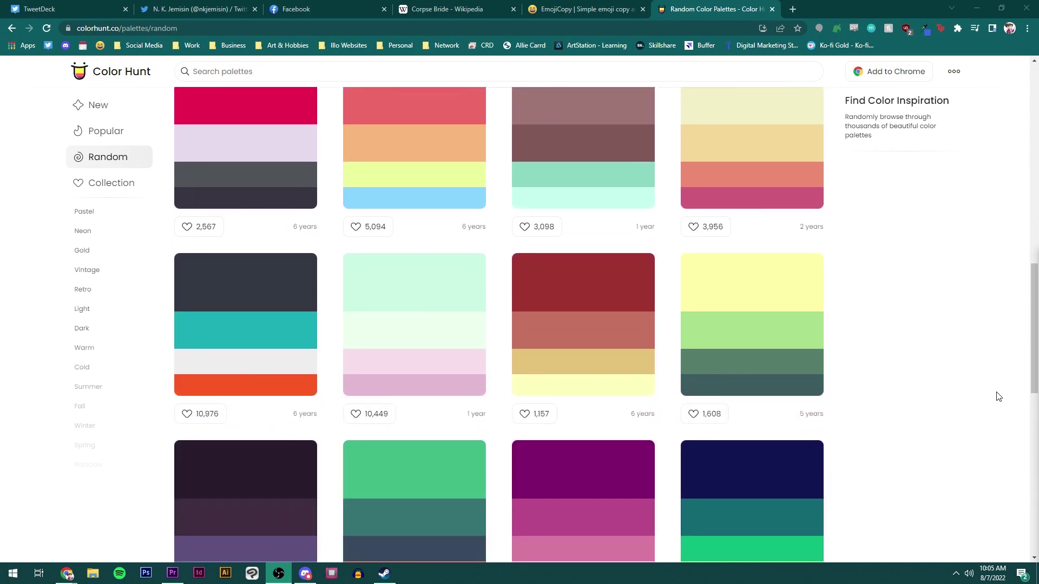
scroll(999, 396, "down", 7)
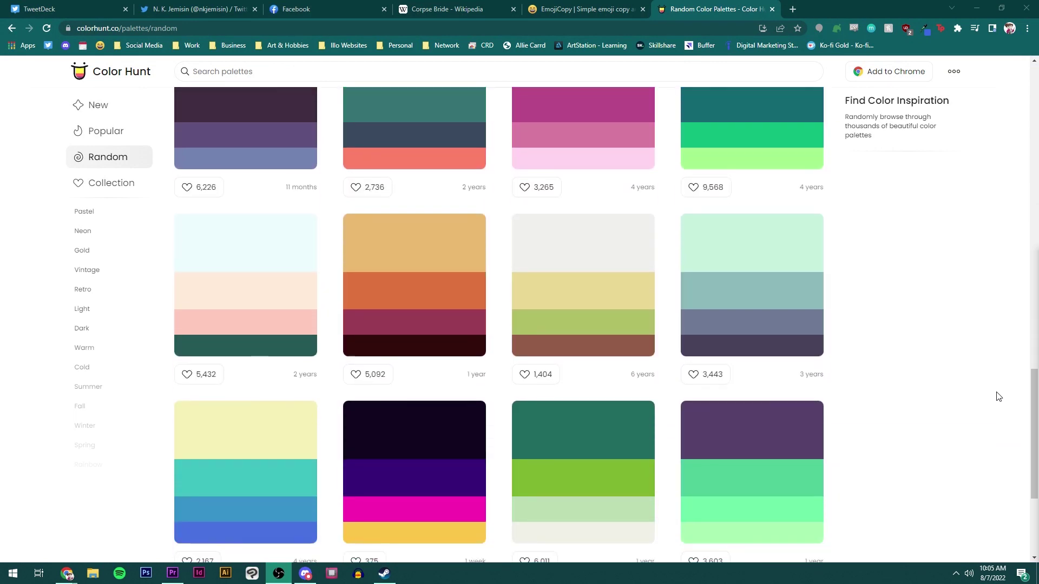
scroll(999, 397, "down", 2)
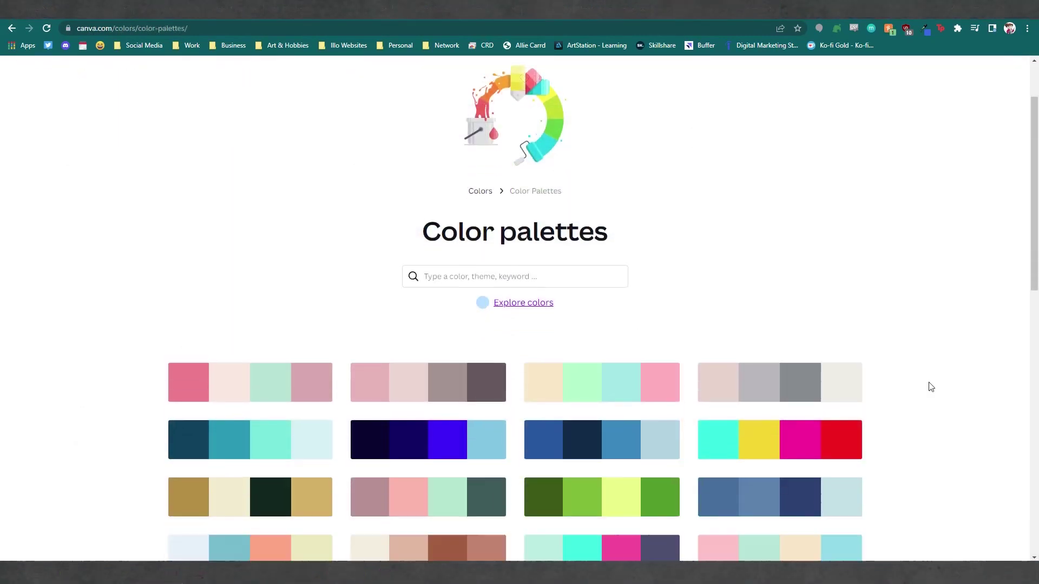
Switch to Canva's colour palettes and browse the first and third pages for colour combinations.
scroll(931, 387, "down", 4)
scroll(931, 387, "down", 5)
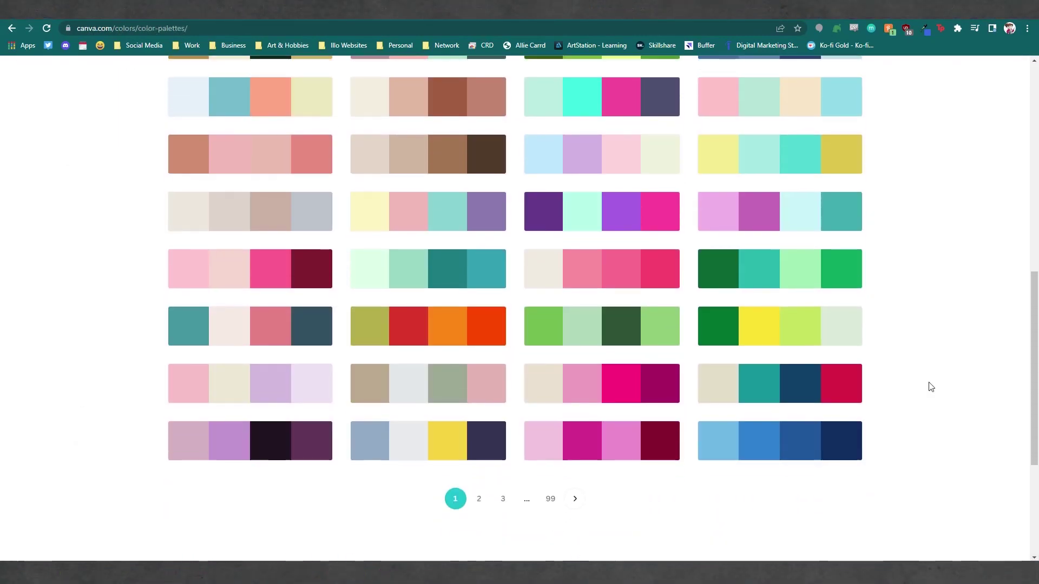
left_click(505, 449)
scroll(844, 387, "down", 7)
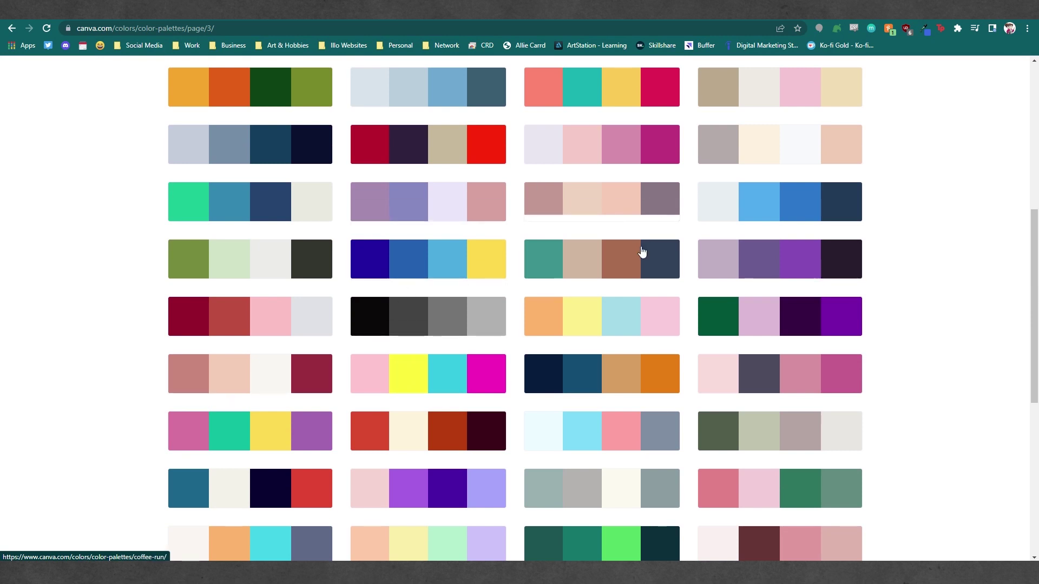
left_click(604, 305)
scroll(856, 322, "down", 7)
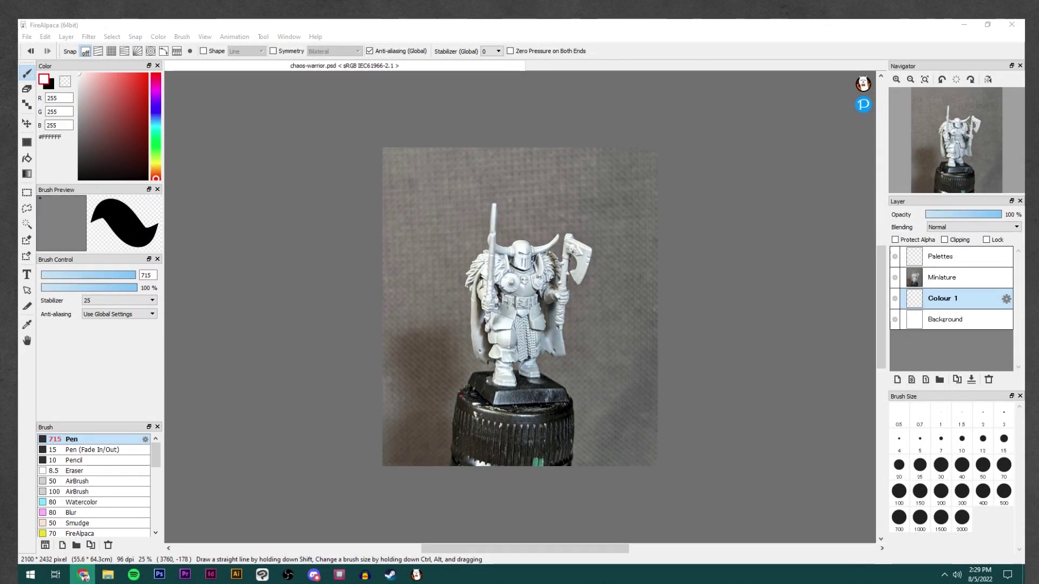
Switch to FireAlpaca and open the Capture, palette1 and palette2 images from the Desktop.
left_click(469, 25)
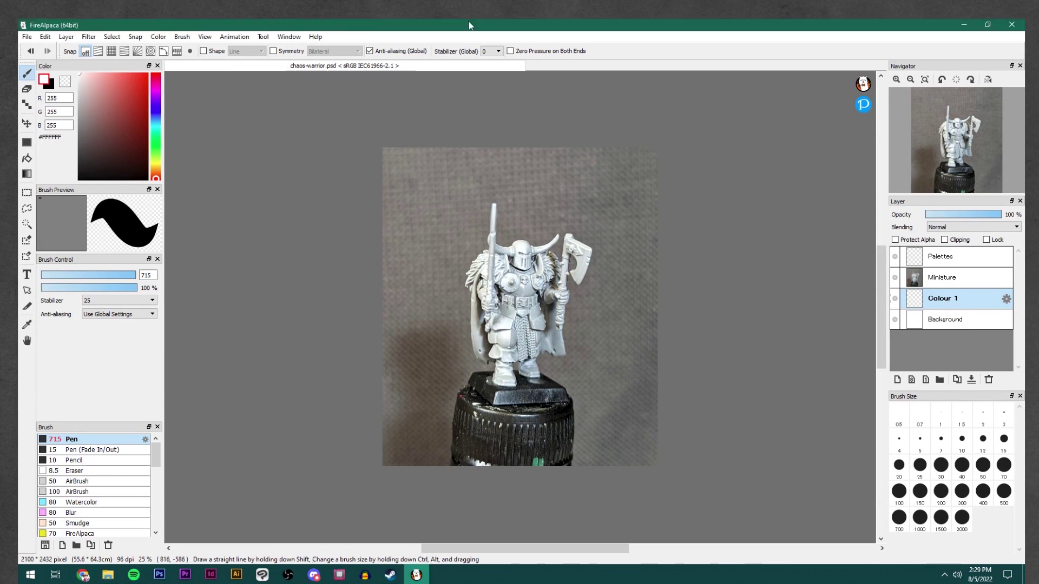
key("ctrl+o")
left_click(61, 242)
double_click(200, 200)
key("ctrl+o")
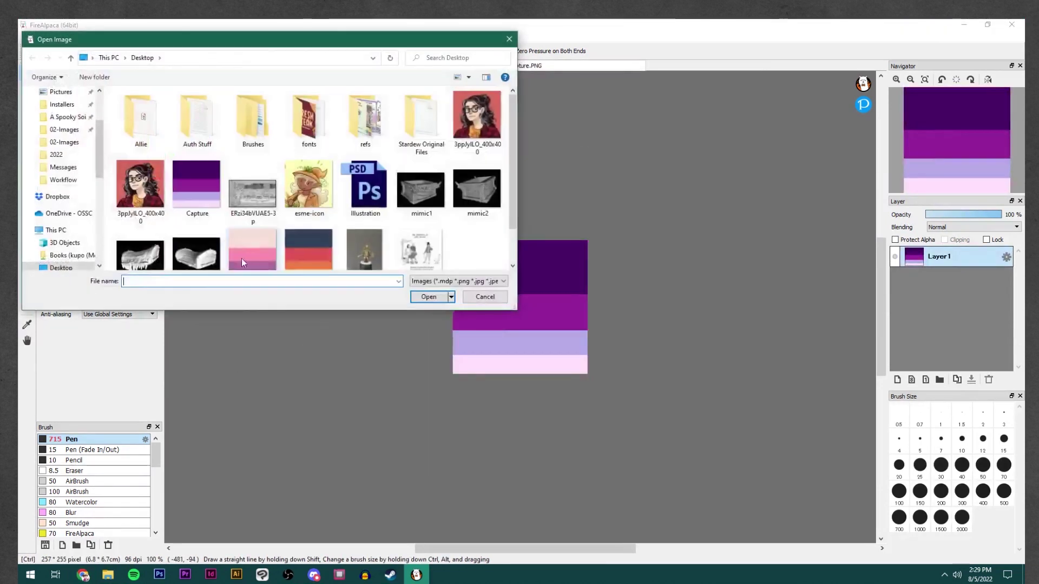
double_click(241, 258)
key("ctrl+o")
left_click(313, 222)
double_click(314, 222)
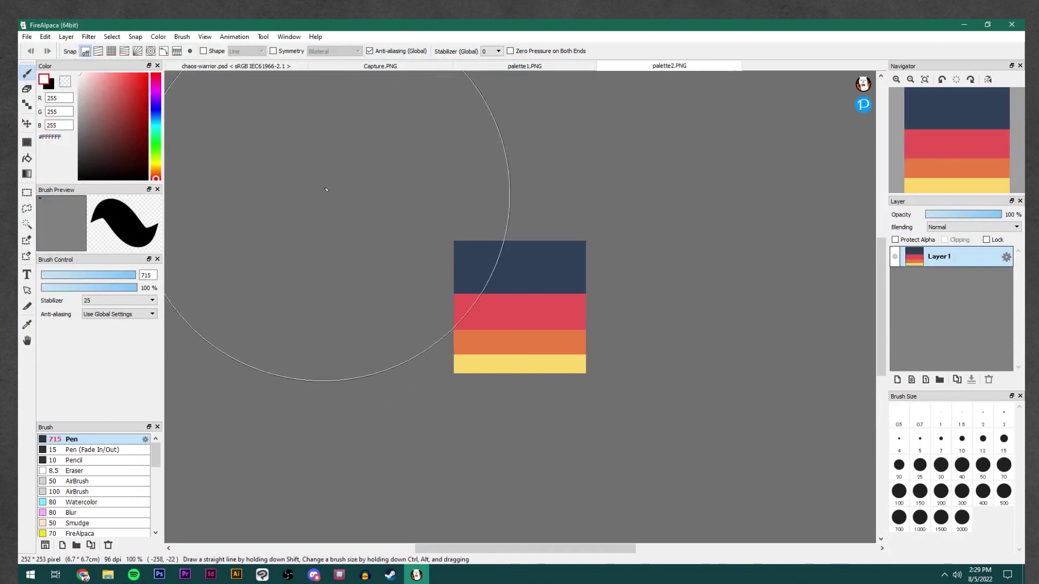
Sample the dark purple 480166 from Capture.PNG and dab it with a size 66 Pen onto the Palettes layer in the photo's upper-left corner.
left_click(380, 66)
left_click(27, 327)
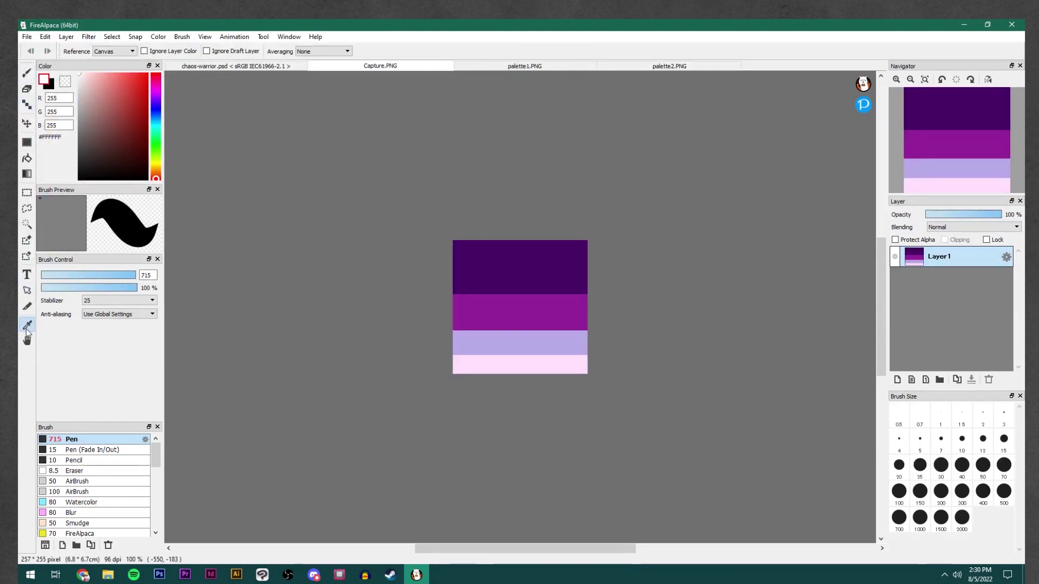
left_click(498, 267)
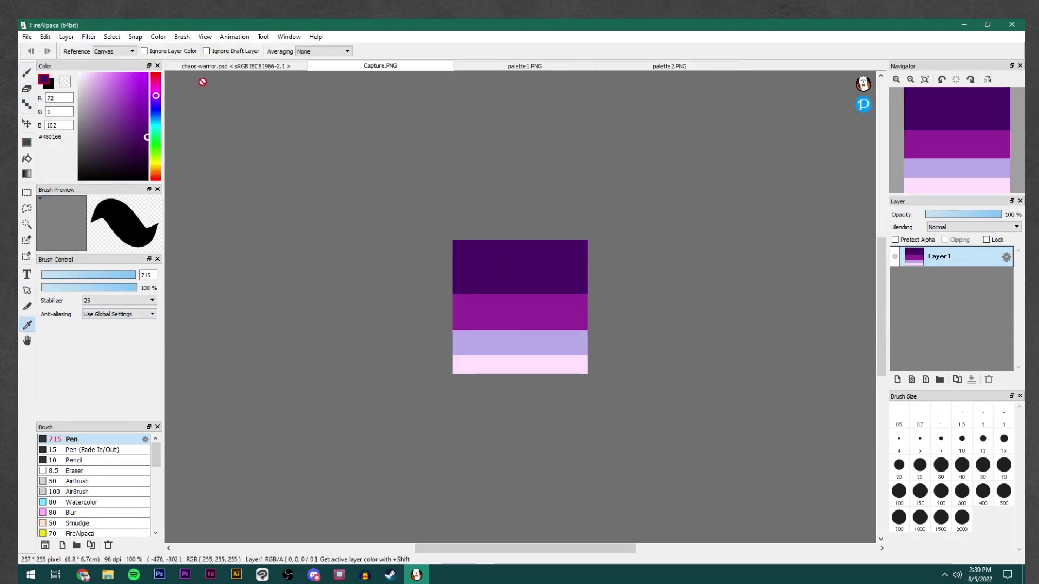
left_click(258, 67)
key("b")
left_click(86, 275)
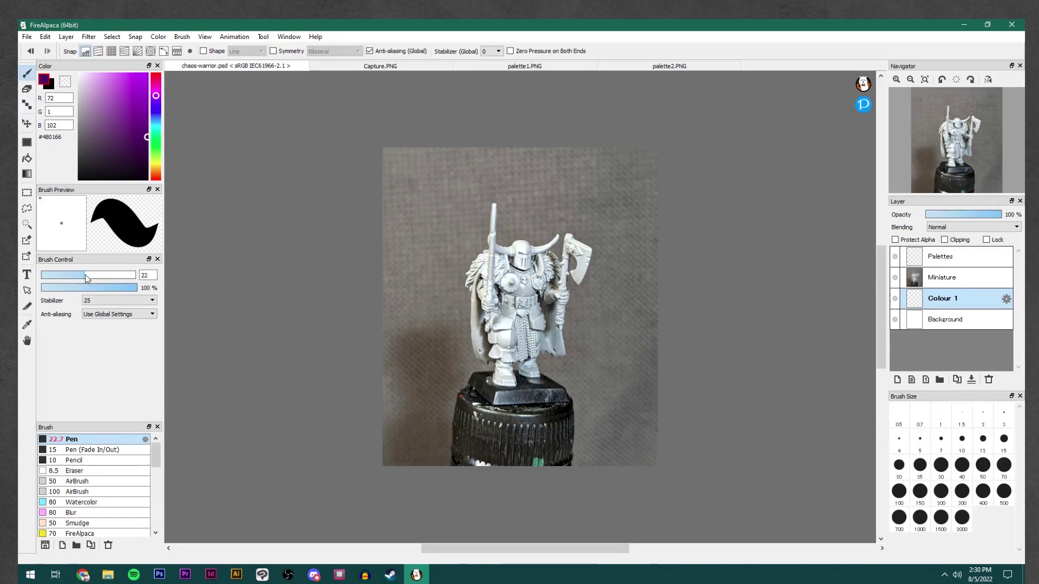
left_click_drag(85, 274, 116, 275)
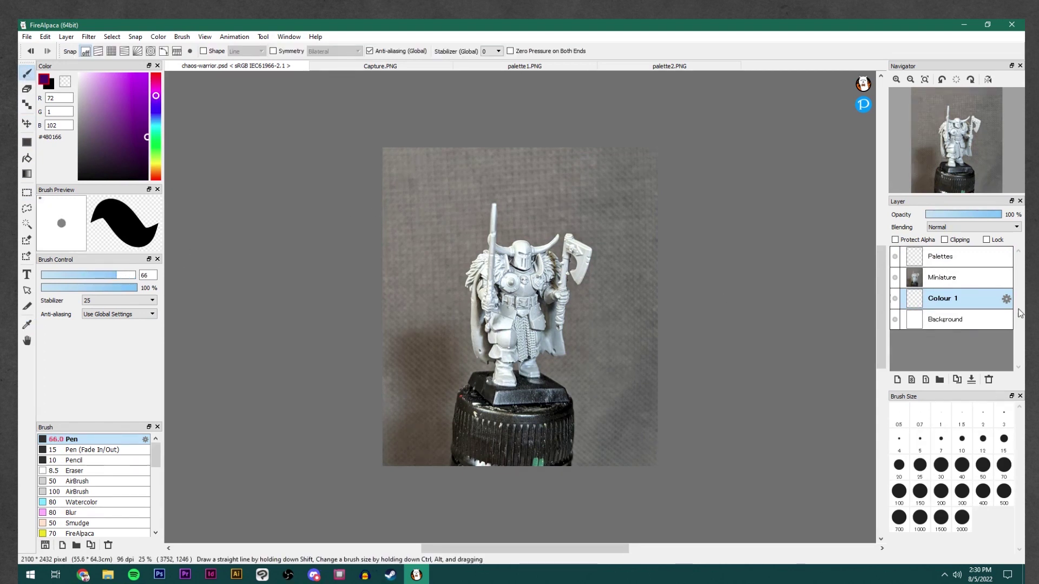
left_click(942, 257)
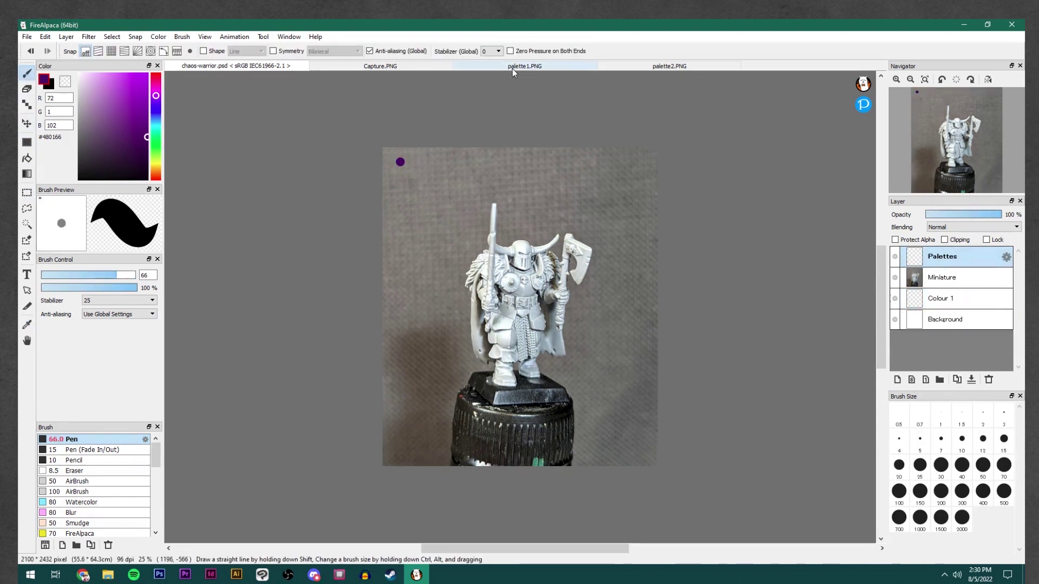
Sample the other three colours from Capture.PNG and dab them in a row beside the dark purple dot in chaos-warrior.psd.
left_click(669, 66)
left_click(403, 66)
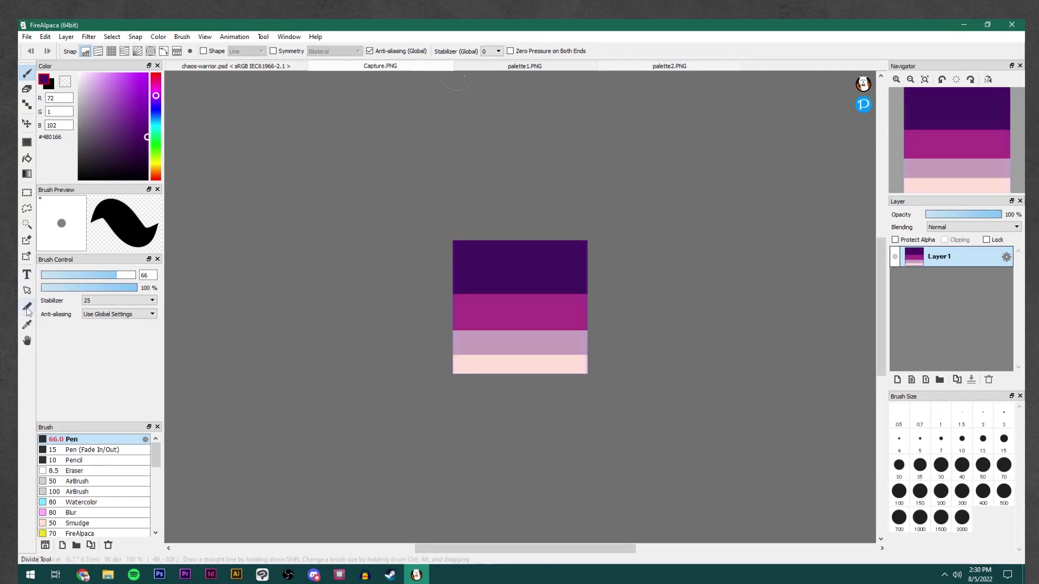
left_click(26, 89)
key("i")
left_click(519, 312)
key("b")
left_click(245, 69)
left_click(380, 66)
left_click(236, 66)
left_click(421, 162)
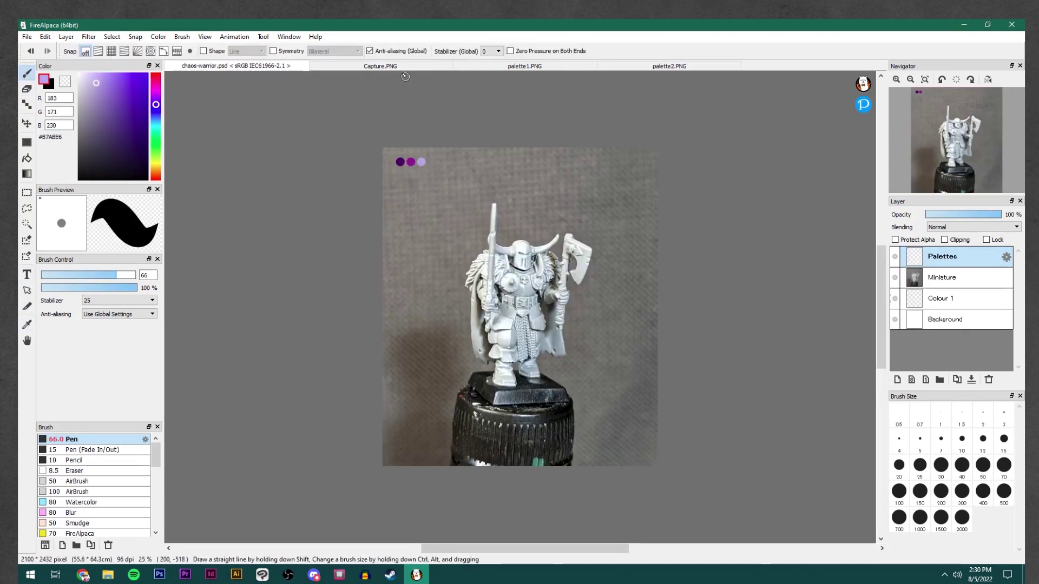
left_click(380, 66)
left_click(236, 66)
left_click(433, 162)
Sample the four colours of palette1.PNG and dab them as a second row of dots below the purple row.
left_click(524, 66)
left_click(236, 66)
left_click(400, 172)
left_click(525, 66)
key("i")
left_click(236, 66)
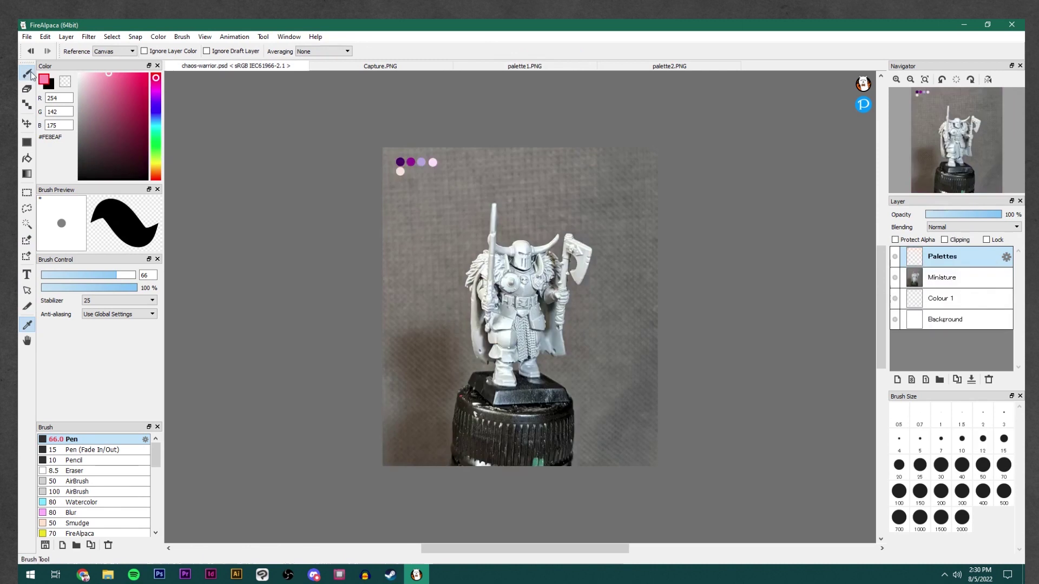
key("b")
left_click(411, 172)
left_click(422, 171)
left_click(524, 67)
left_click(433, 171)
Sample the four colours of palette2.PNG, from navy 314059 to yellow FBD86A, and dab them as a third row of dots.
left_click(27, 324)
left_click(669, 66)
left_click(520, 267)
left_click(236, 66)
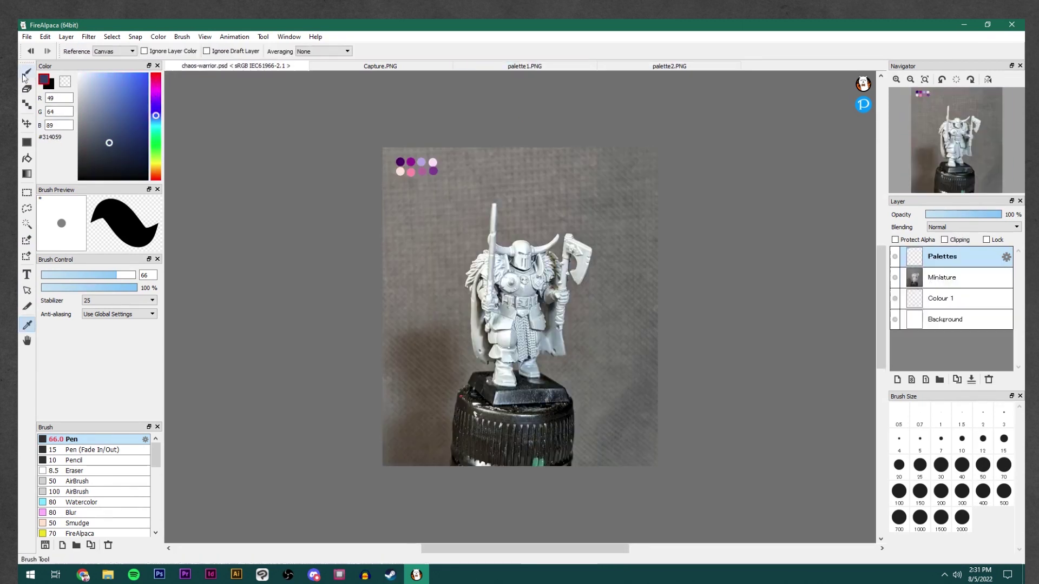
left_click(26, 73)
left_click(400, 182)
left_click(668, 66)
left_click(27, 325)
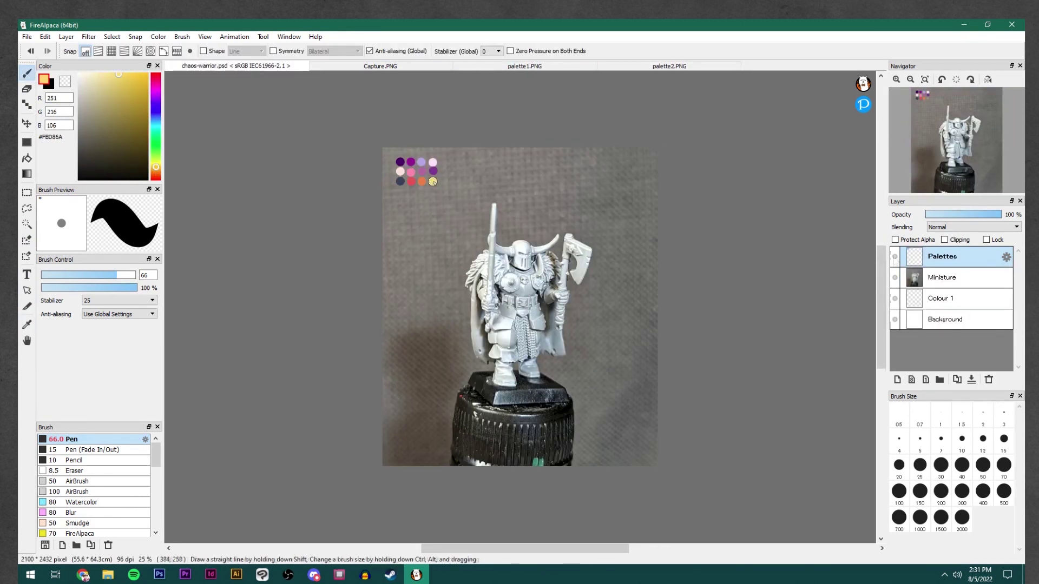
Sample the second dot in the purple row, try a Pen stroke across the photo and undo it.
left_click(28, 323)
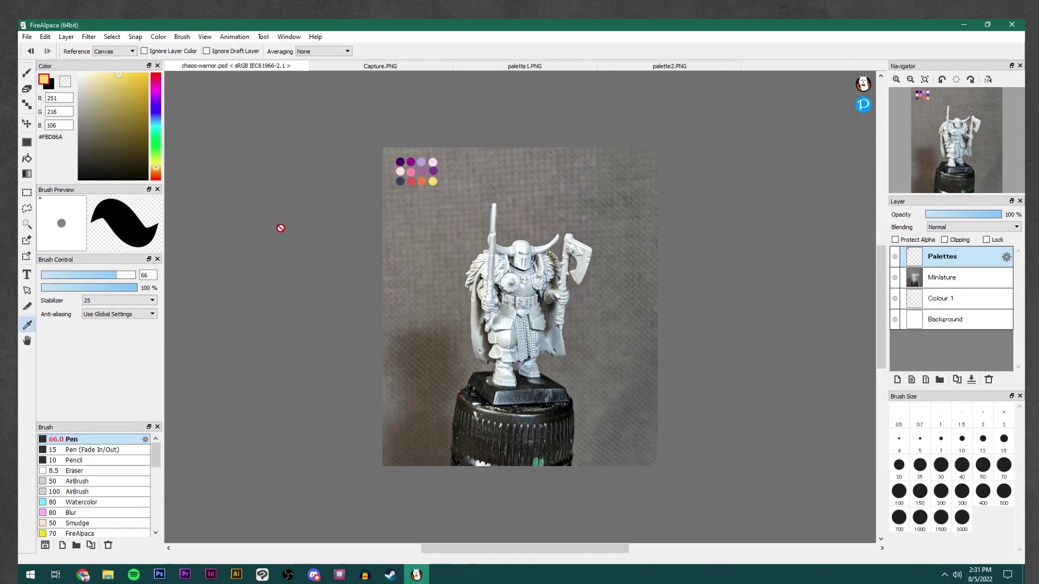
left_click(411, 161, "alt")
left_click_drag(403, 226, 517, 233)
key("ctrl+z")
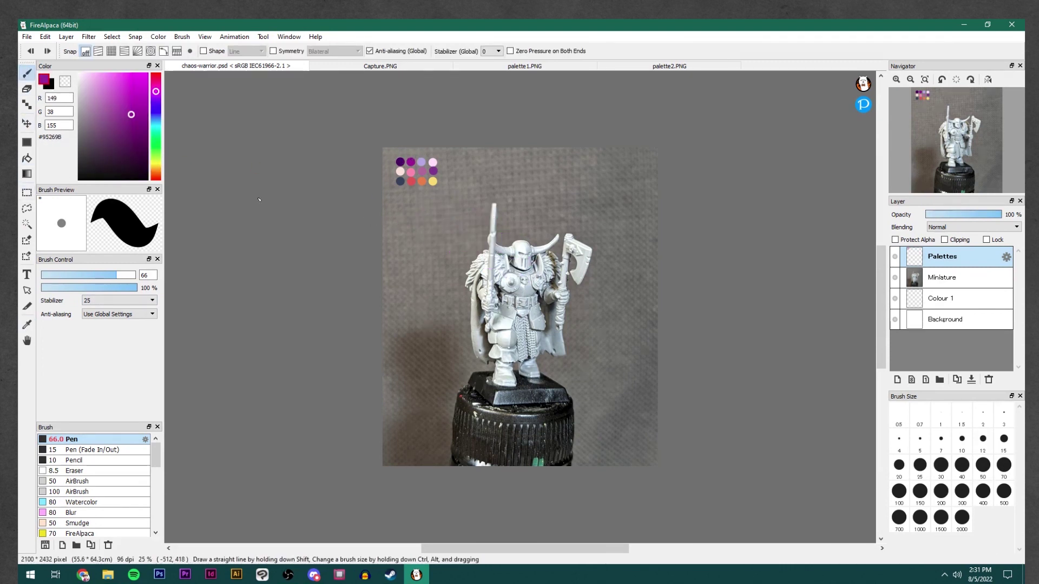
Sample the yellow dot FBD86A, try a Pen stroke over the miniature and undo it, keeping the Pen active.
left_click(27, 324)
left_click(433, 181)
left_click(26, 73)
left_click_drag(403, 201, 532, 280)
key("ctrl+z")
left_click(26, 324)
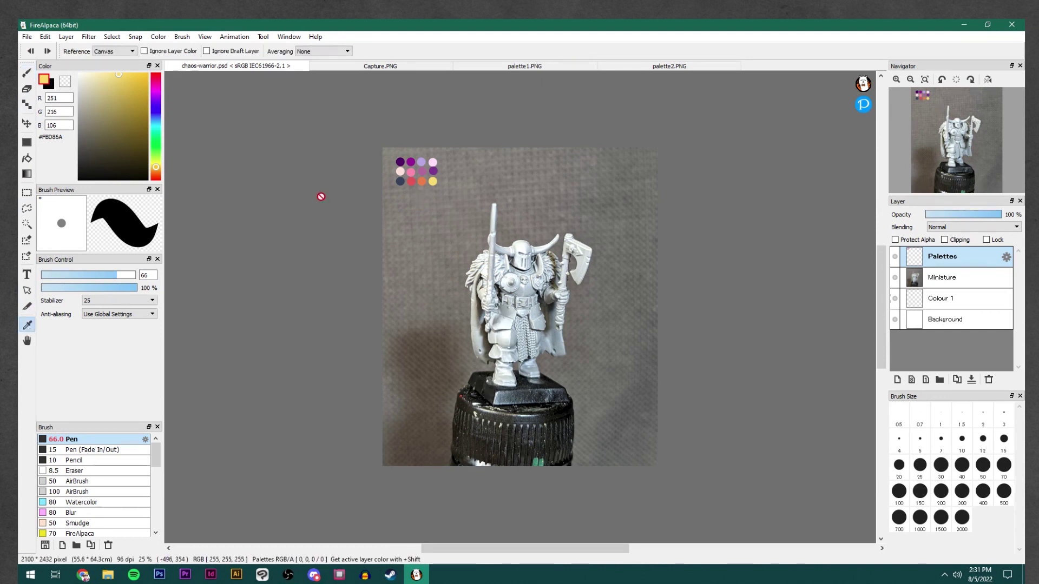
key("b")
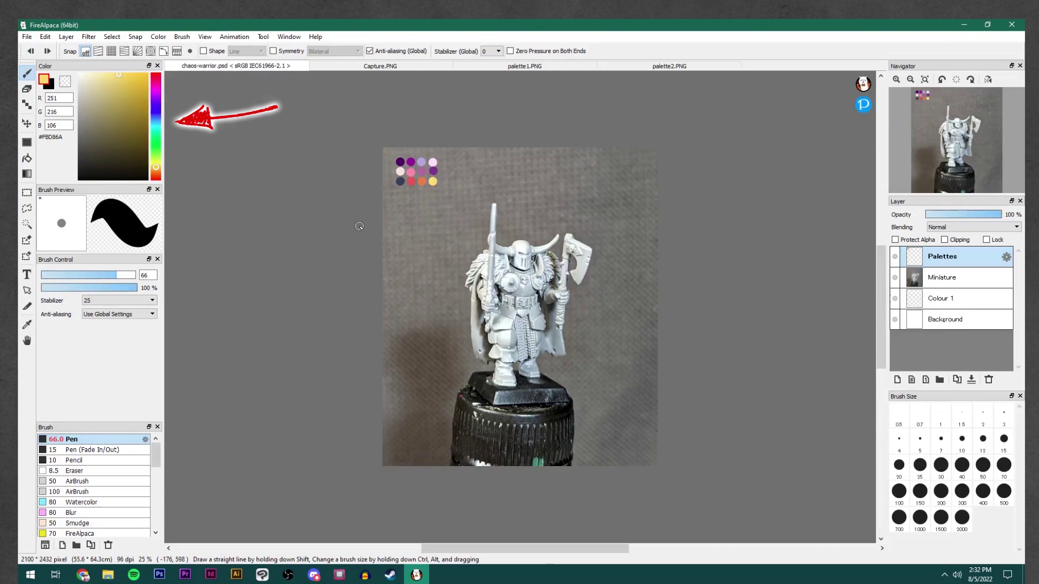
Rename the Colour 1 layer as Purples.
key("alt+Tab")
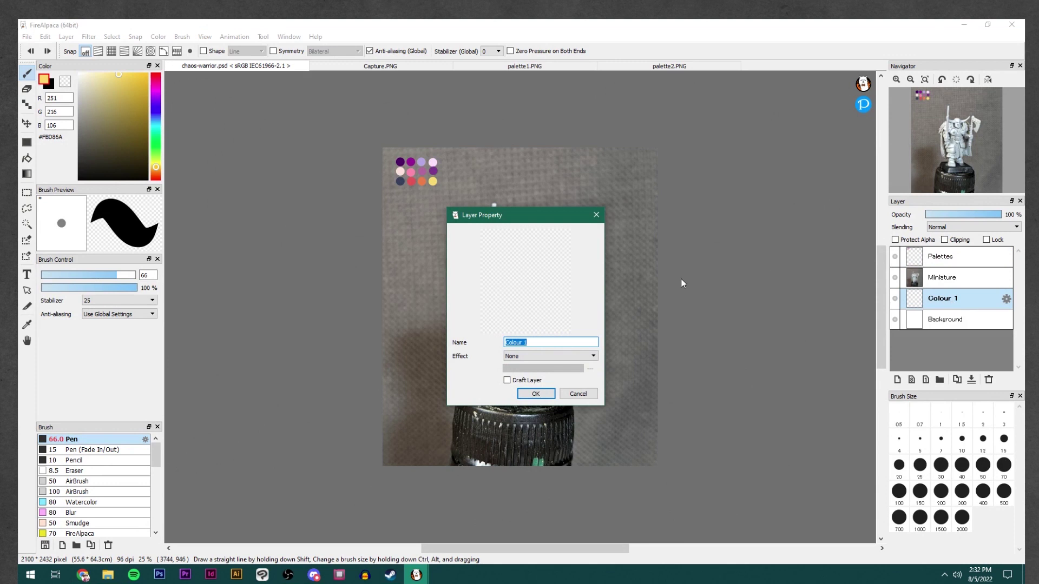
type("Purples")
key("Return")
Add two new layers above Purples, naming the first Pinks and the one above it Sunset.
left_click(897, 379)
double_click(939, 302)
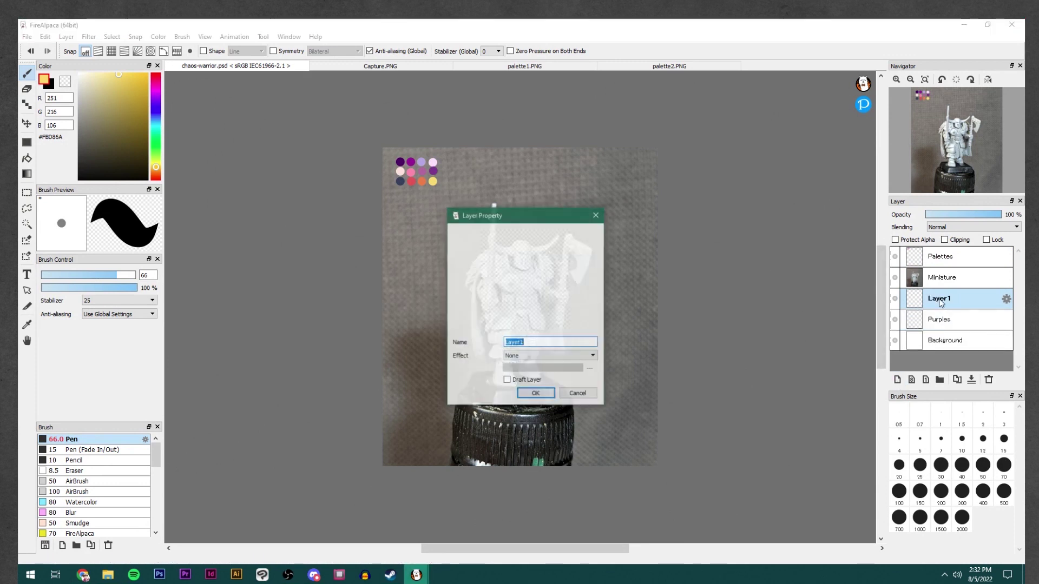
type("Pinks")
key("Return")
left_click(897, 379)
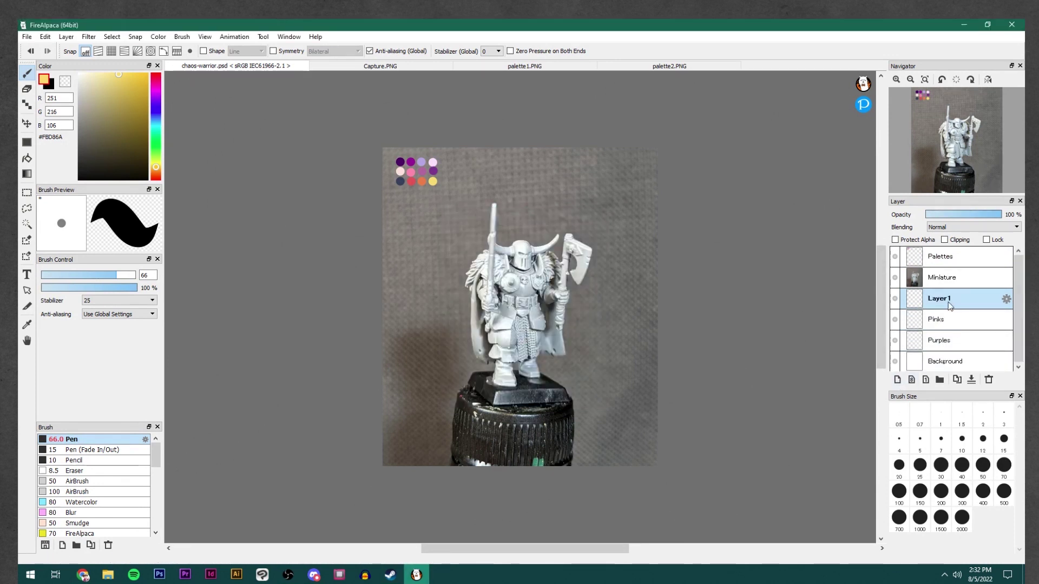
double_click(946, 301)
type("Sunset")
key("Return")
Set the Miniature layer's blending mode to Multiply.
left_click(945, 341)
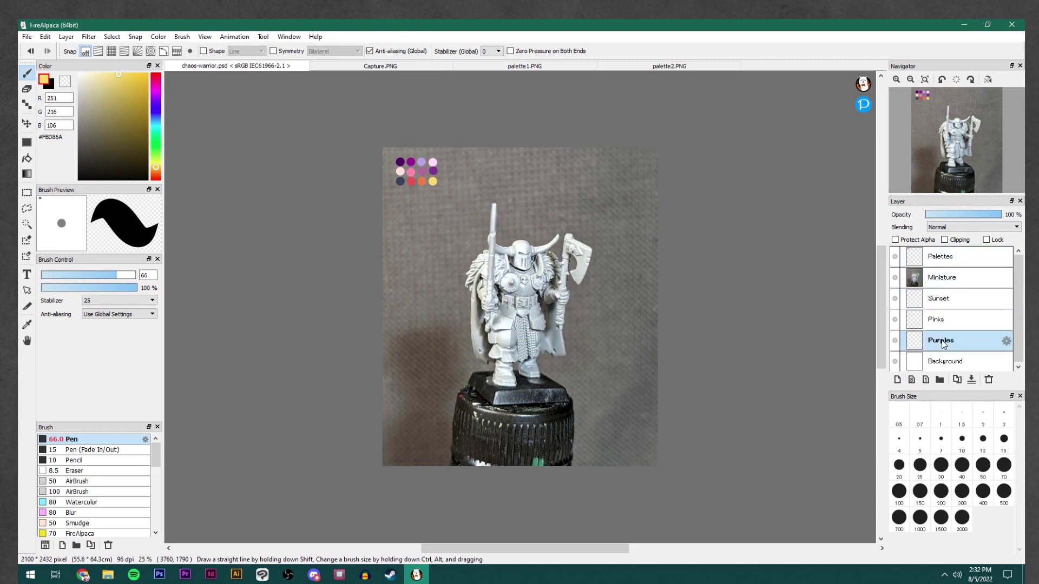
left_click(945, 328)
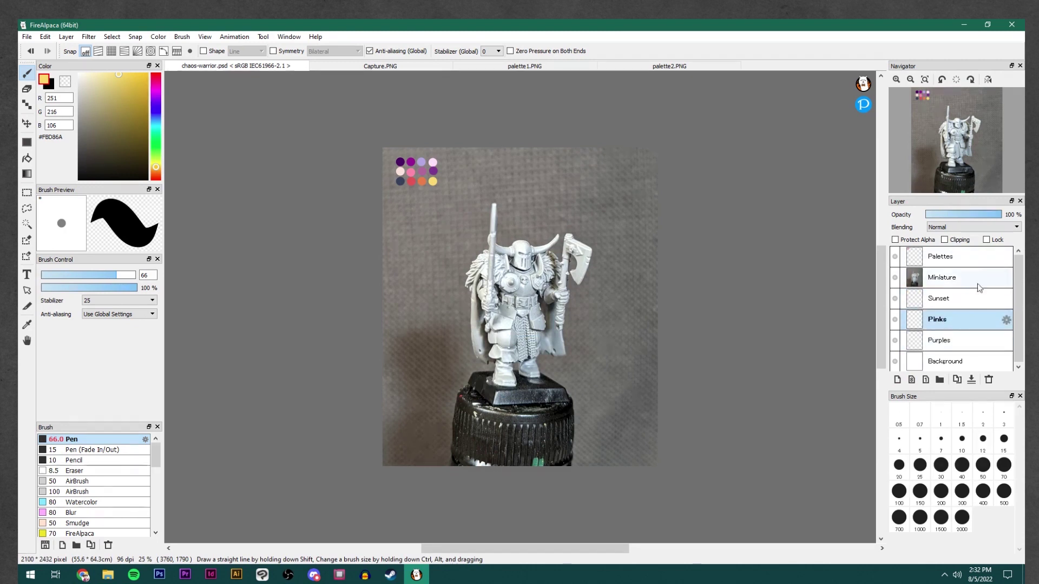
left_click(948, 284)
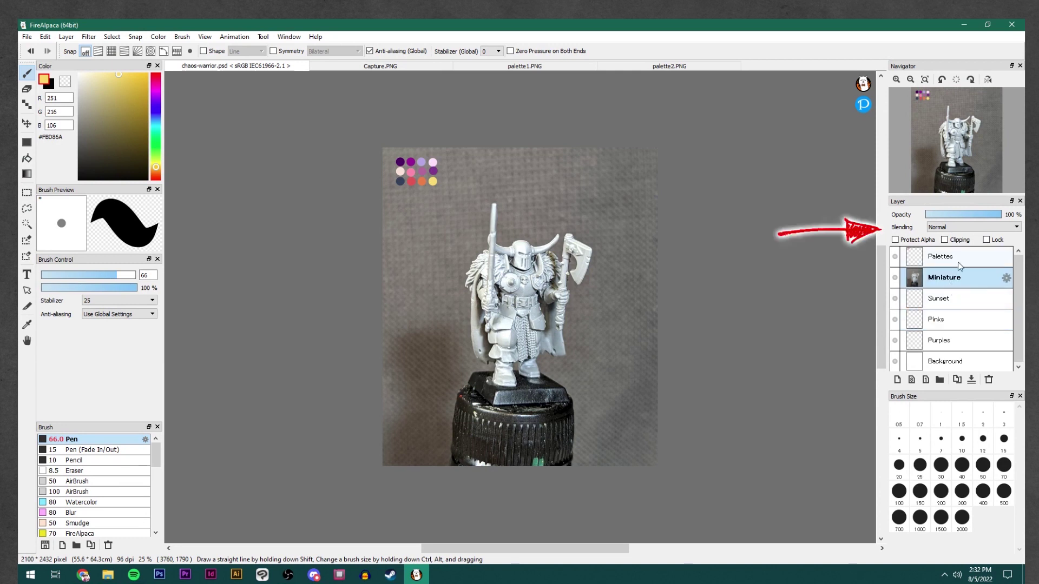
left_click(967, 230)
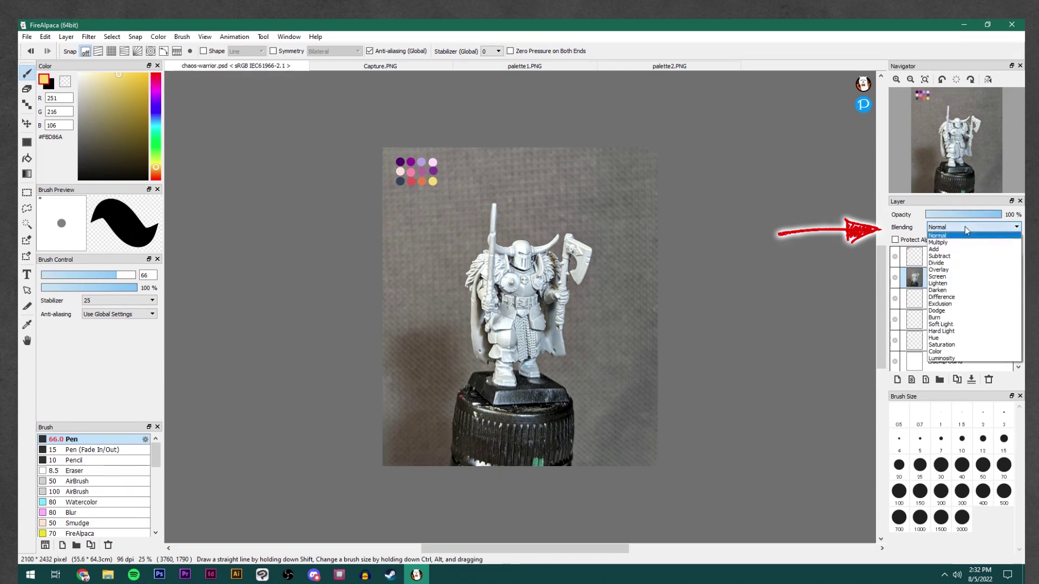
left_click(956, 243)
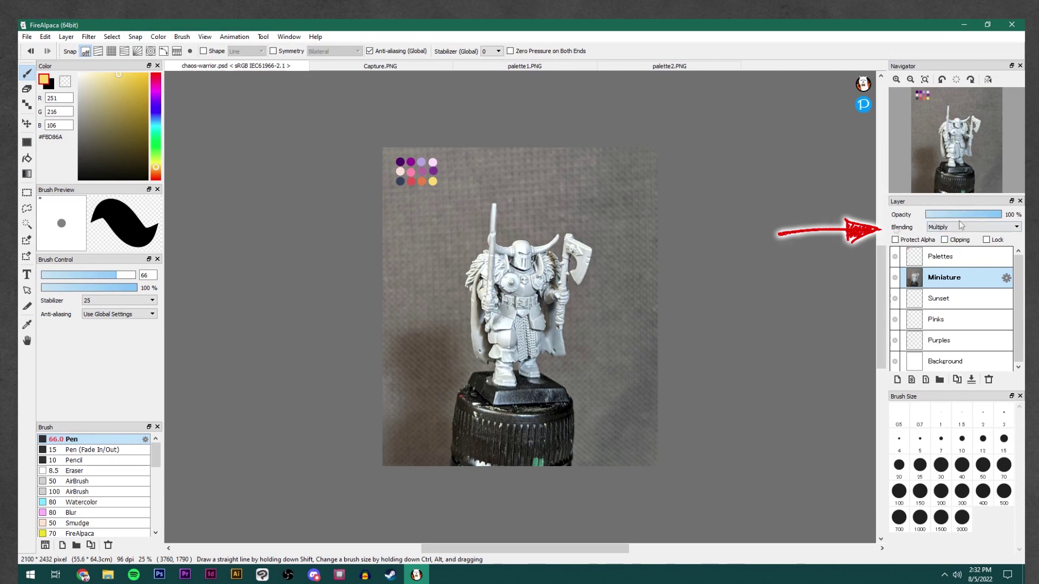
On the Sunset layer, sample the mauve dot B36DA0, try a Pen stroke across the miniature and undo it.
left_click(939, 298)
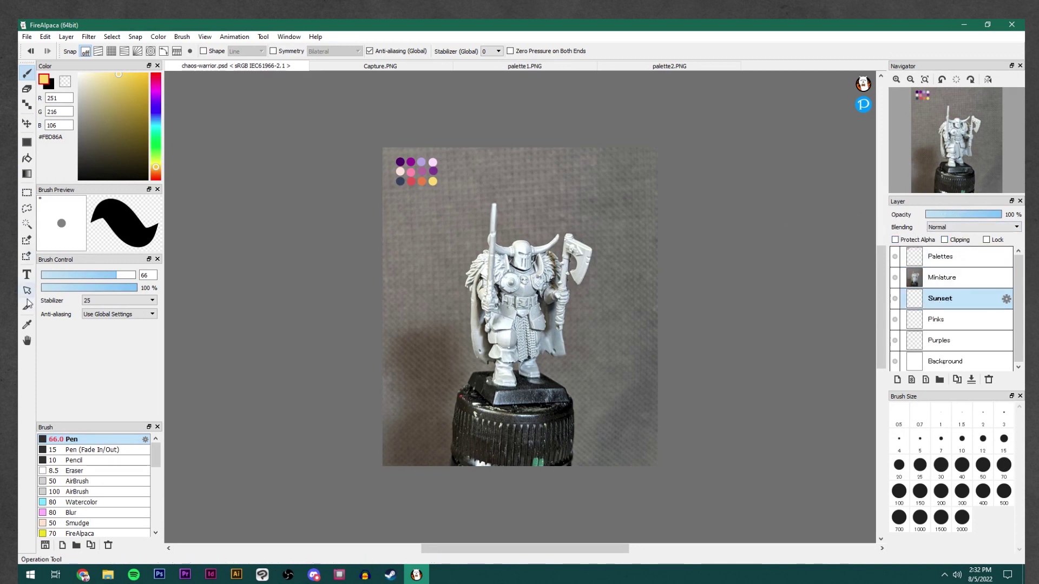
key("i")
left_click(422, 172)
key("b")
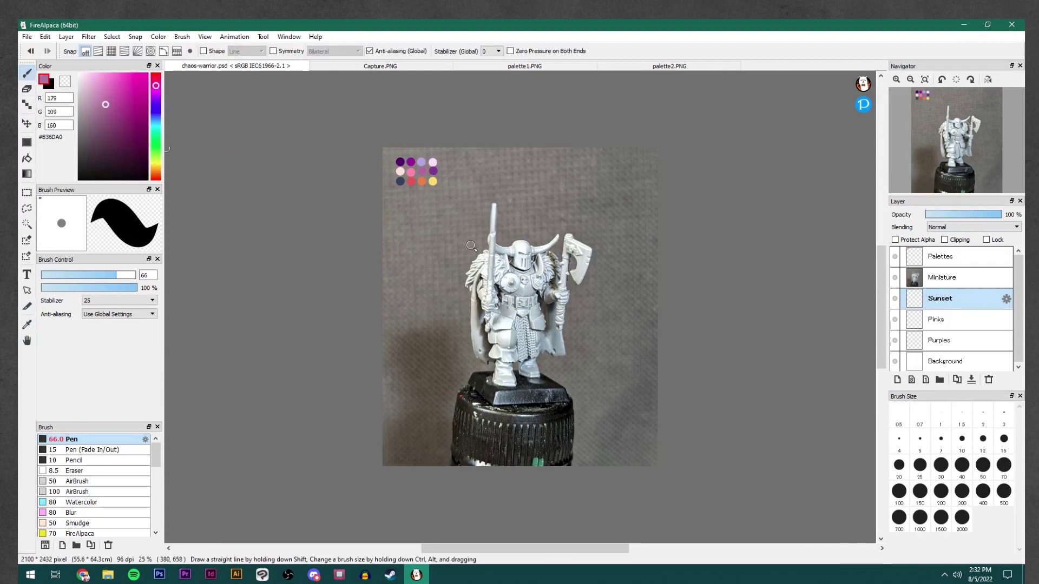
mouse_move(481, 265)
left_mouse_down()
mouse_move(559, 266)
mouse_move(562, 249)
mouse_move(573, 284)
mouse_move(535, 311)
left_mouse_up()
key("ctrl+z")
Sample the red dot E85655, try a Pen stroke over the miniature and undo it, keeping the Pen active.
key("i")
left_click(411, 181)
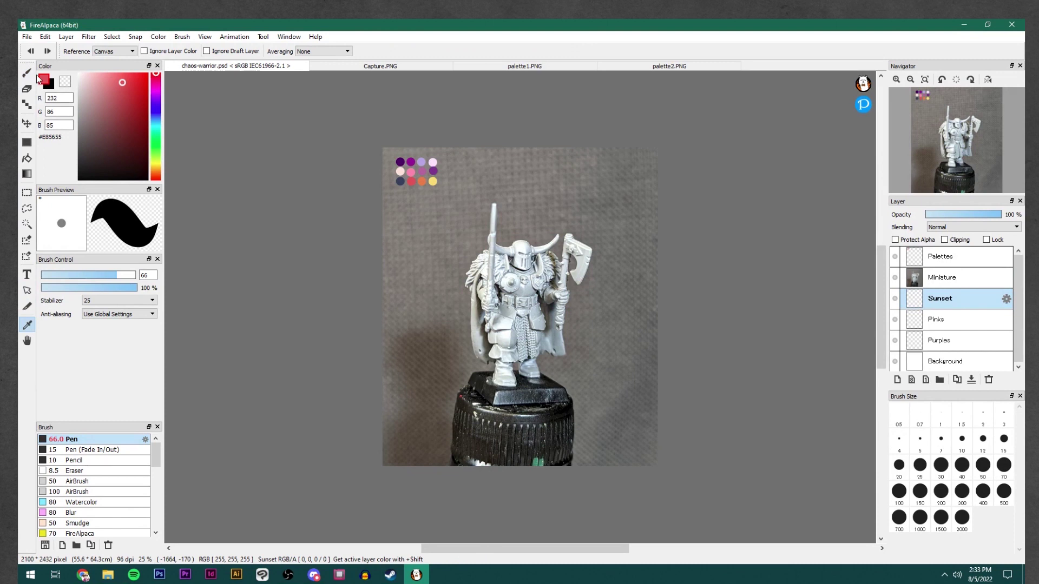
key("b")
mouse_move(447, 231)
left_mouse_down()
mouse_move(563, 247)
mouse_move(520, 324)
mouse_move(539, 264)
left_mouse_up()
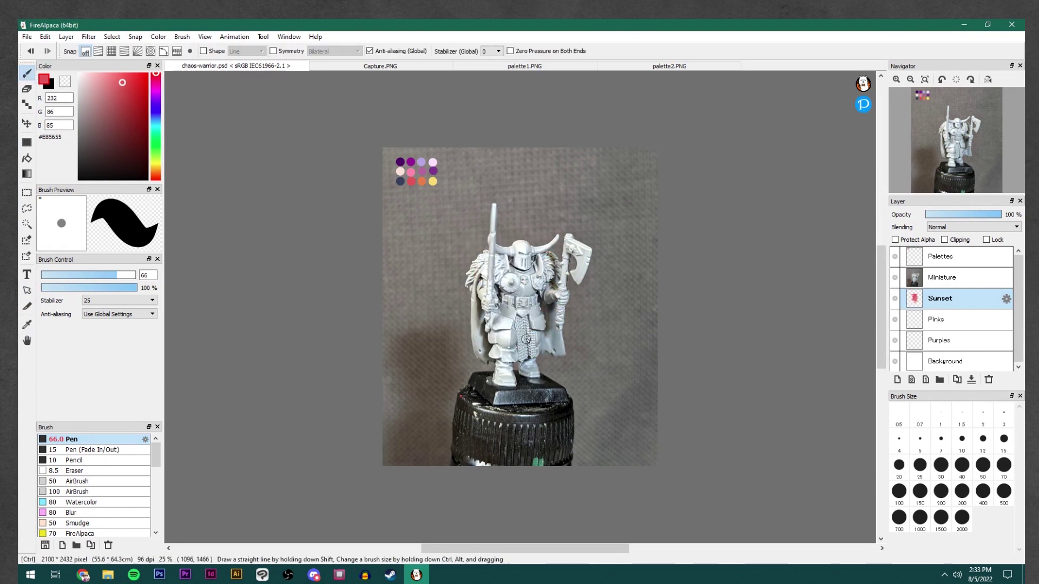
key("ctrl+z")
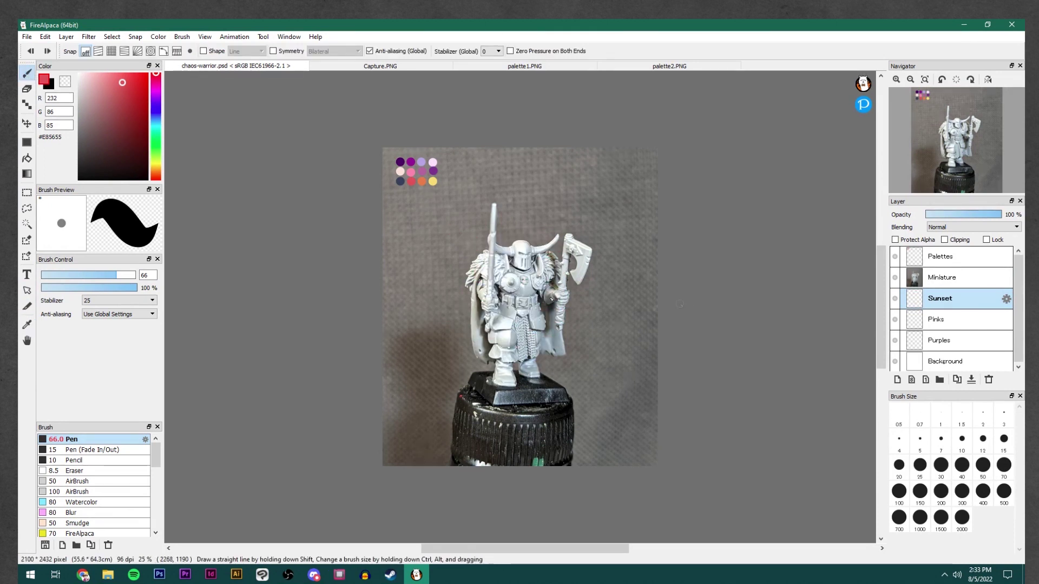
Set the Pen to size 42 with stabilizer 10 and its anti-aliasing enabled.
left_click(92, 276)
left_click(106, 314)
left_click(104, 301)
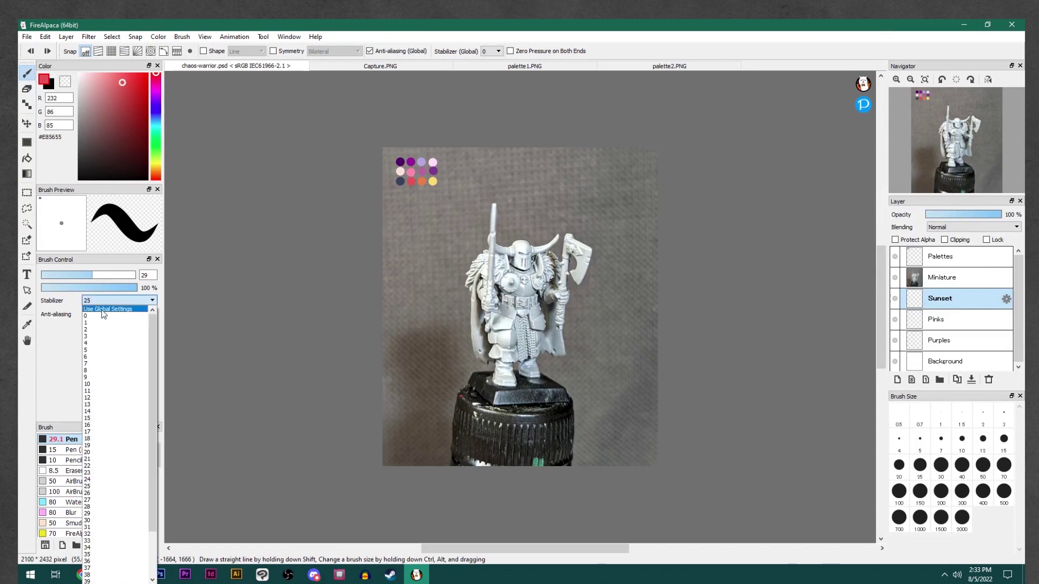
left_click(86, 384)
left_click(106, 274)
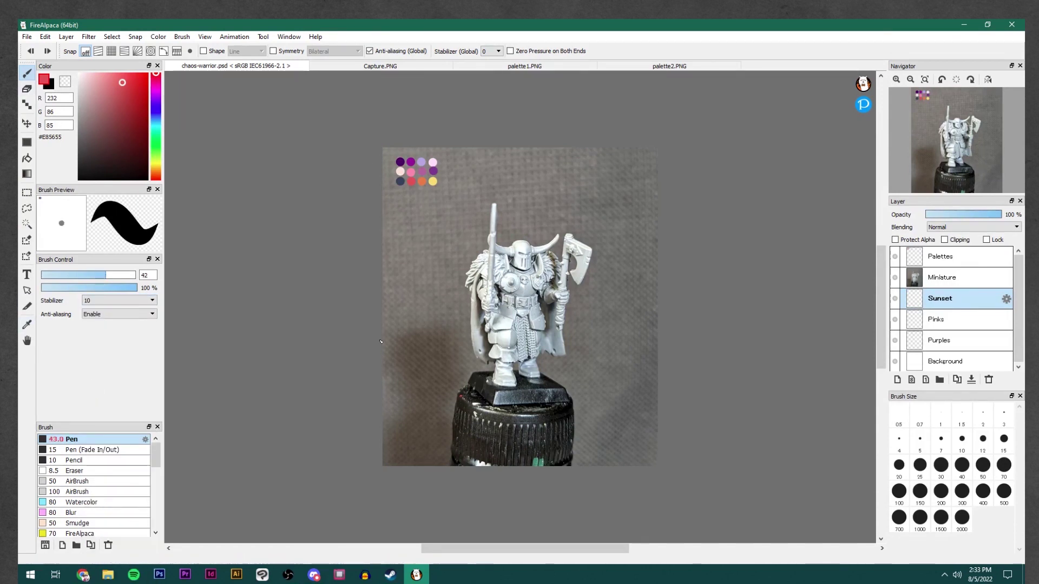
Set the Pen to size 26 with stabilizer 20 and paint the sword blade, helmet top and horns red.
left_click(896, 80)
left_click(896, 80)
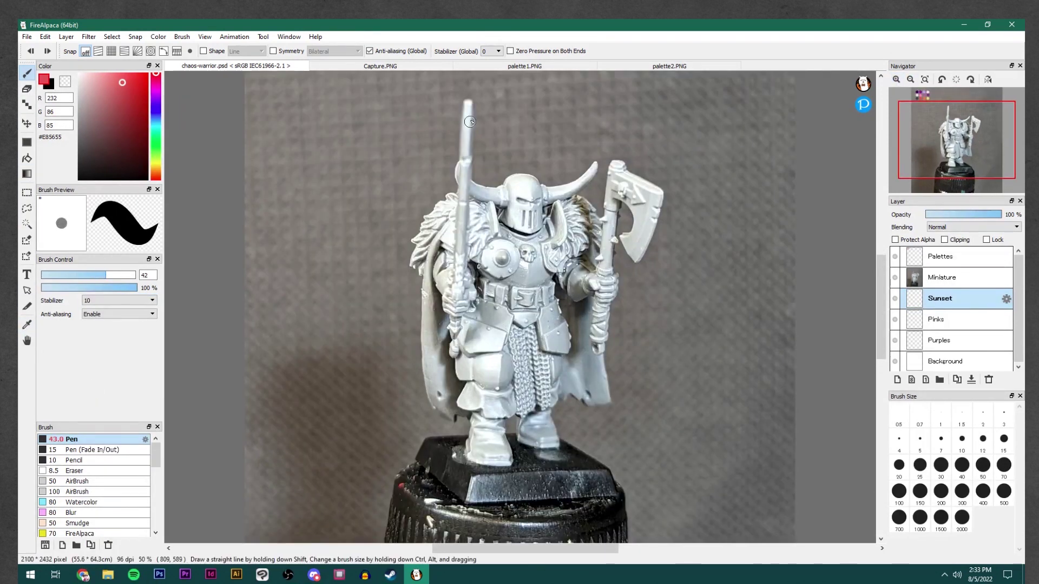
mouse_move(467, 101)
left_mouse_down()
mouse_move(463, 191)
mouse_move(461, 168)
mouse_move(495, 195)
mouse_move(498, 180)
mouse_move(534, 184)
mouse_move(477, 188)
mouse_move(533, 200)
left_mouse_up()
left_click(100, 301)
left_click(87, 458)
key("ctrl+z")
mouse_move(596, 165)
left_mouse_down()
mouse_move(573, 187)
mouse_move(592, 169)
mouse_move(544, 196)
left_mouse_up()
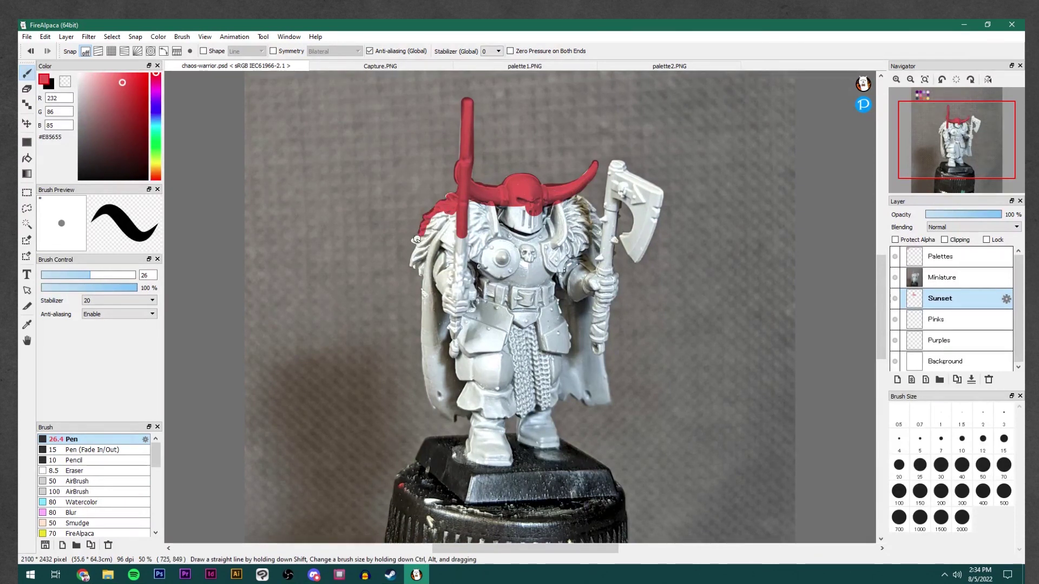
Lower the Pen stabilizer to 12 and paint the fur on both of the miniature's shoulders red.
left_click(119, 301)
left_click(108, 403)
left_click_drag(419, 274, 438, 222)
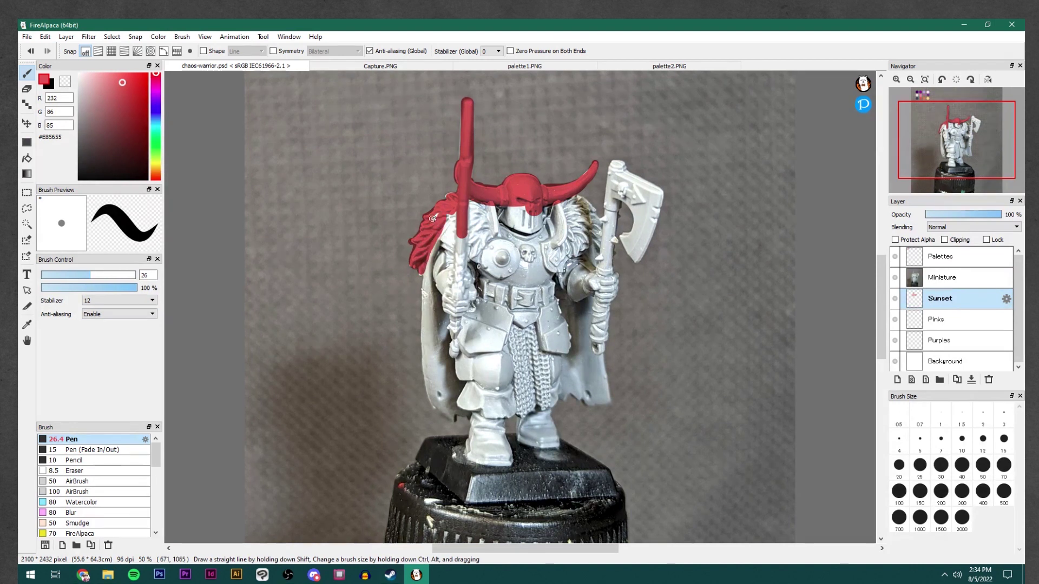
mouse_move(573, 198)
left_mouse_down()
mouse_move(592, 208)
mouse_move(579, 251)
left_mouse_up()
Outline the cloak's outer and lower edges and both boots in red.
mouse_move(432, 399)
left_mouse_down()
mouse_move(424, 320)
mouse_move(424, 367)
mouse_move(424, 291)
mouse_move(452, 414)
mouse_move(475, 419)
left_mouse_up()
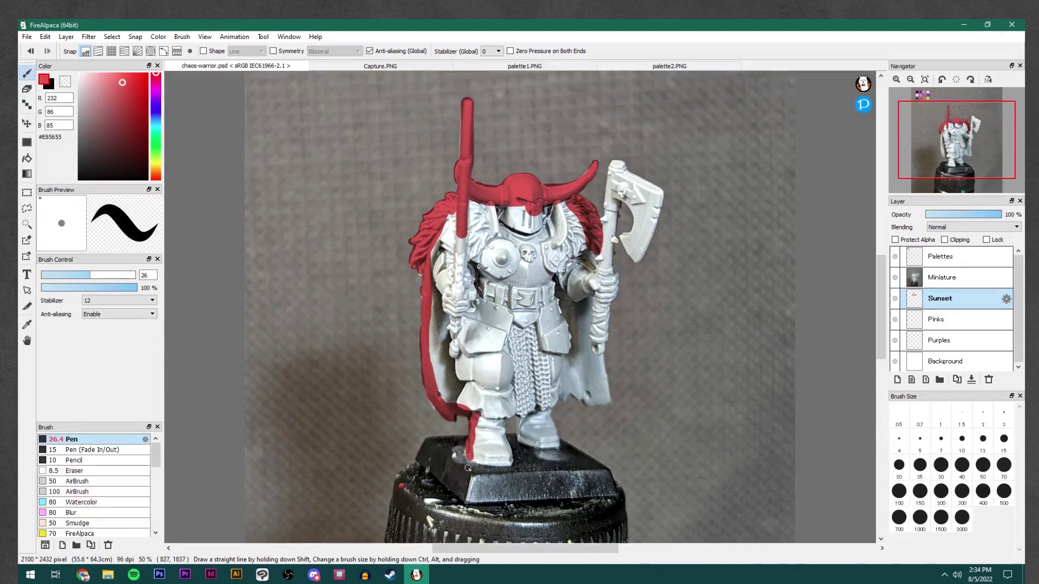
mouse_move(468, 468)
left_mouse_down()
mouse_move(507, 453)
mouse_move(503, 444)
mouse_move(476, 454)
mouse_move(494, 458)
mouse_move(501, 419)
left_mouse_up()
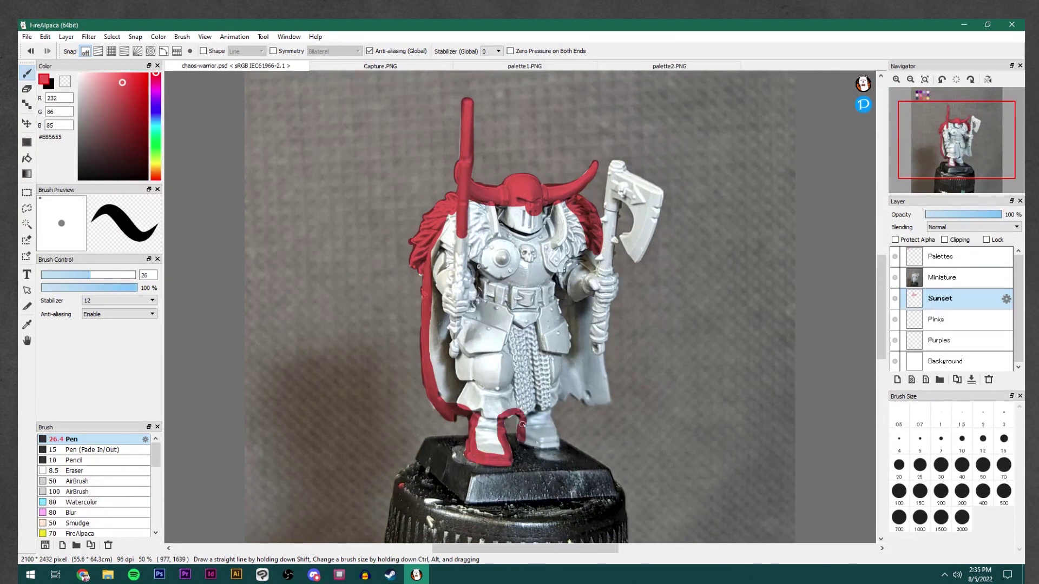
mouse_move(525, 443)
left_mouse_down()
mouse_move(550, 447)
mouse_move(547, 410)
left_mouse_up()
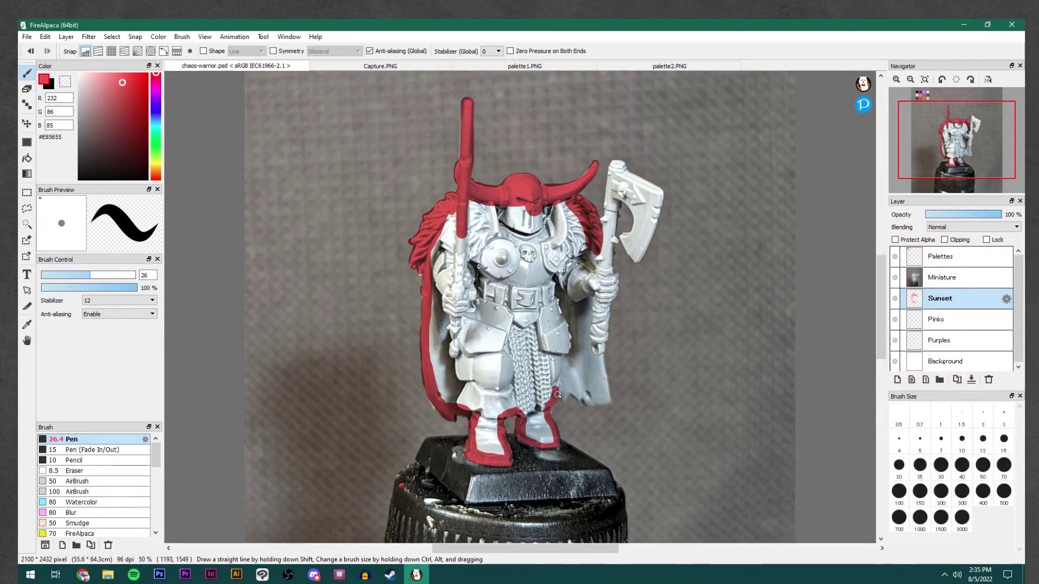
left_click_drag(598, 403, 601, 376)
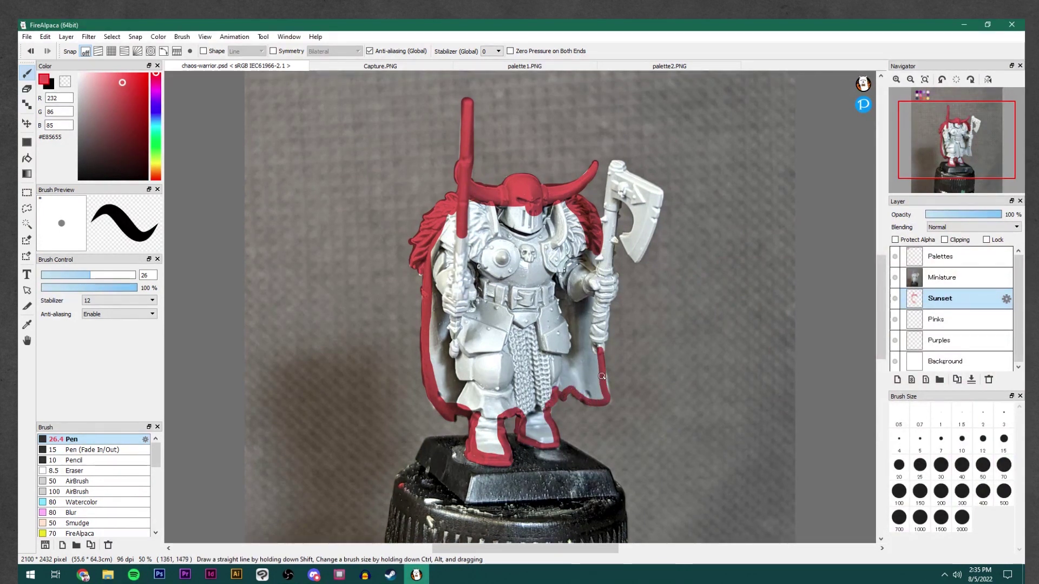
left_click_drag(615, 276, 609, 323)
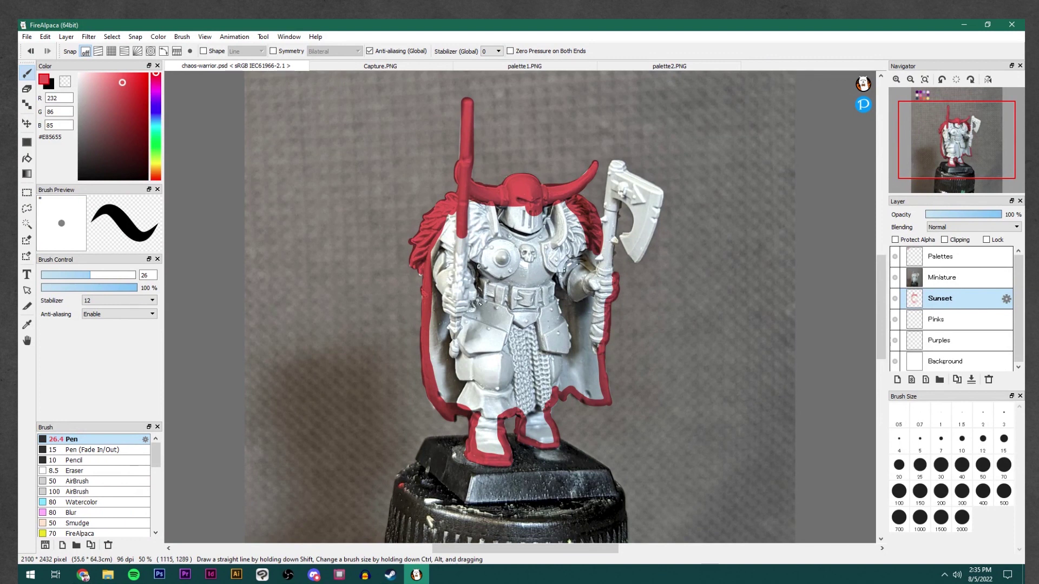
Erase the stray red along the cloak edge beside the axe handle, and paint the axe shaft and blade red.
key("e")
left_click_drag(620, 274, 613, 312)
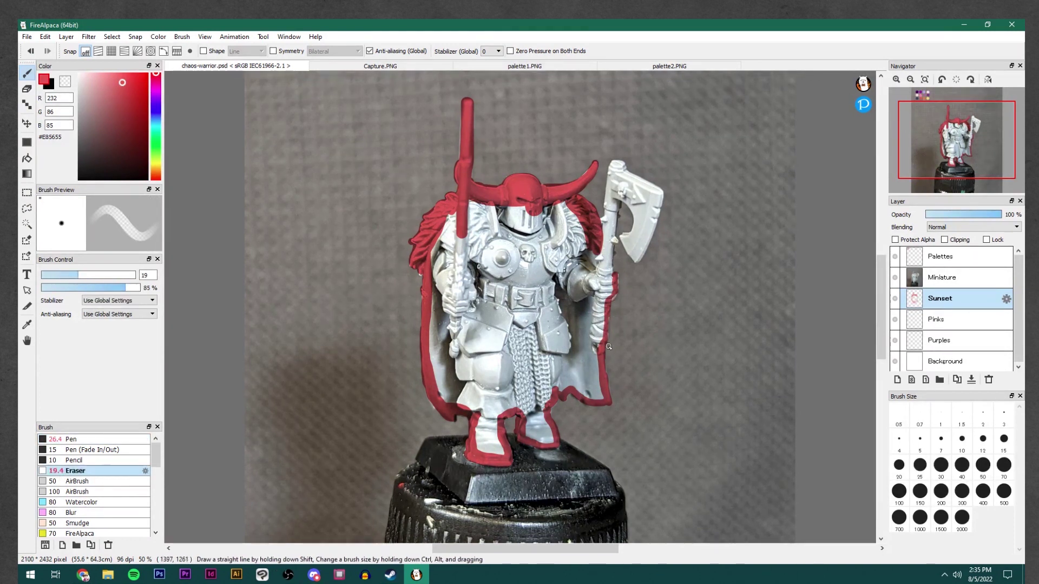
key("b")
mouse_move(598, 275)
left_mouse_down()
mouse_move(614, 162)
mouse_move(614, 215)
left_mouse_up()
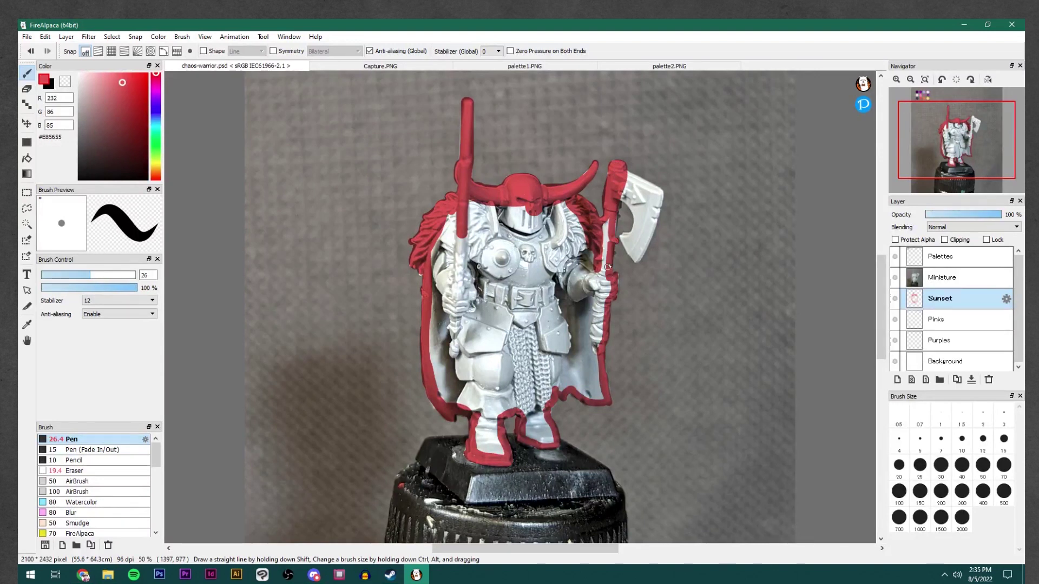
mouse_move(636, 178)
left_mouse_down()
mouse_move(660, 192)
mouse_move(647, 198)
mouse_move(661, 192)
mouse_move(636, 223)
mouse_move(621, 196)
mouse_move(634, 209)
mouse_move(624, 238)
left_mouse_up()
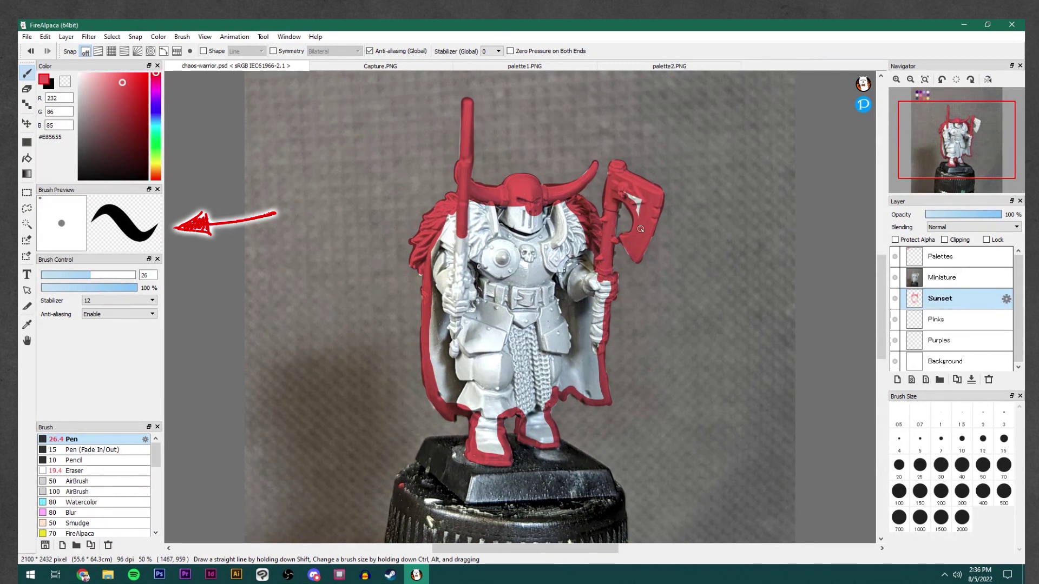
Enlarge the Pen to size 59 and fill the rest of the miniature inside the outline with red, using Bucket Fill for the remaining area.
key("]")
key("]")
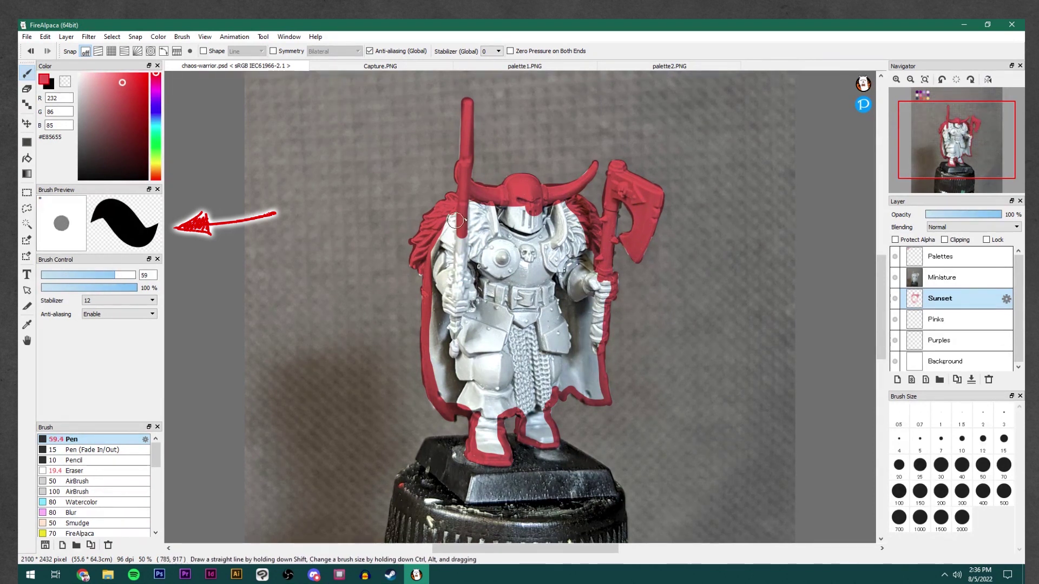
mouse_move(450, 220)
left_mouse_down()
mouse_move(435, 282)
mouse_move(453, 400)
mouse_move(498, 457)
left_mouse_up()
left_click(27, 158)
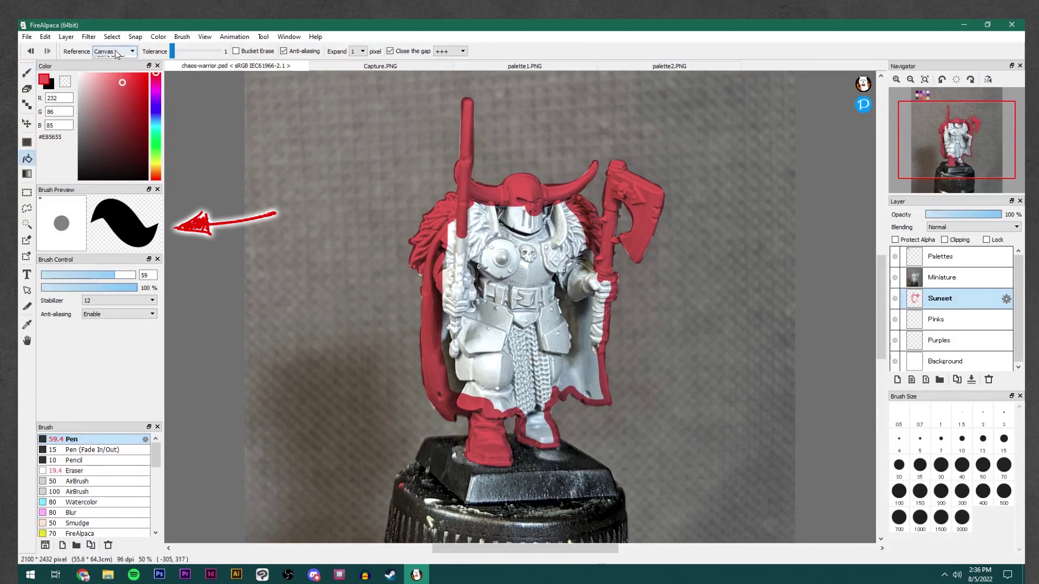
left_click(463, 285)
key("b")
Hide and show the Sunset layer to check its red coverage, and enable Protect Alpha on it.
left_click(896, 299)
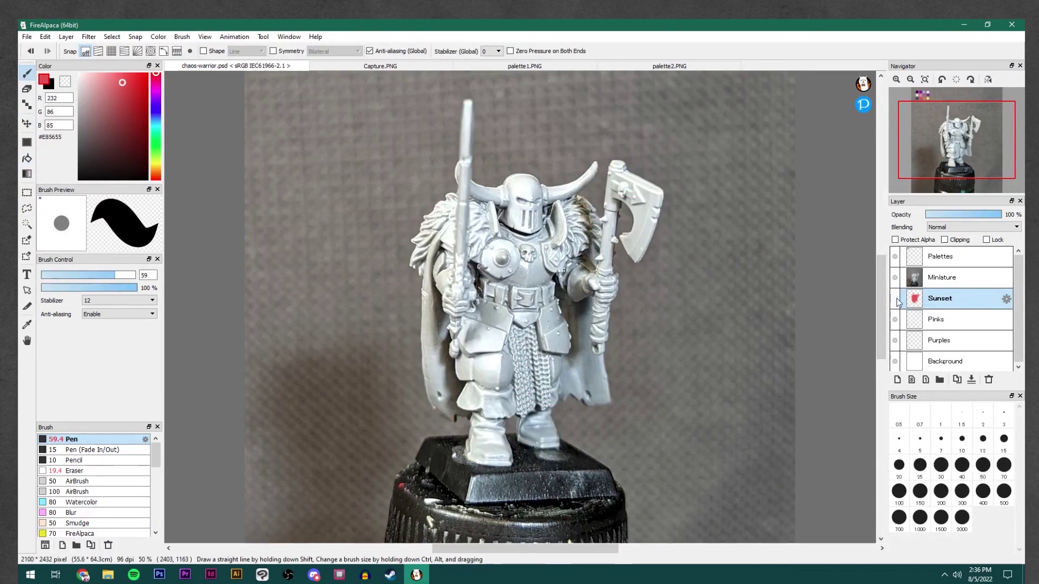
left_click(895, 299)
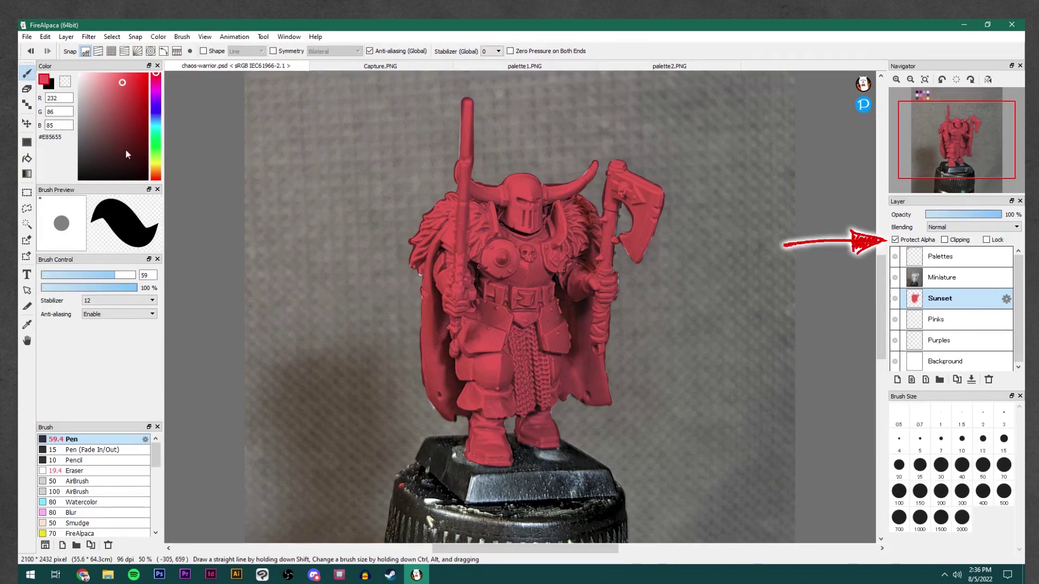
scroll(397, 269, "down", 3)
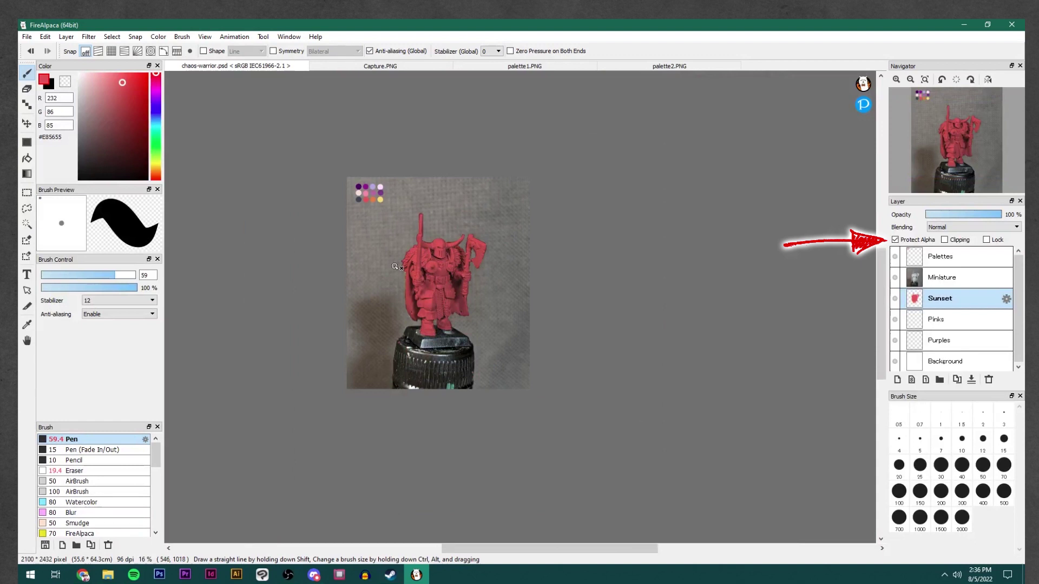
scroll(395, 267, "up", 3)
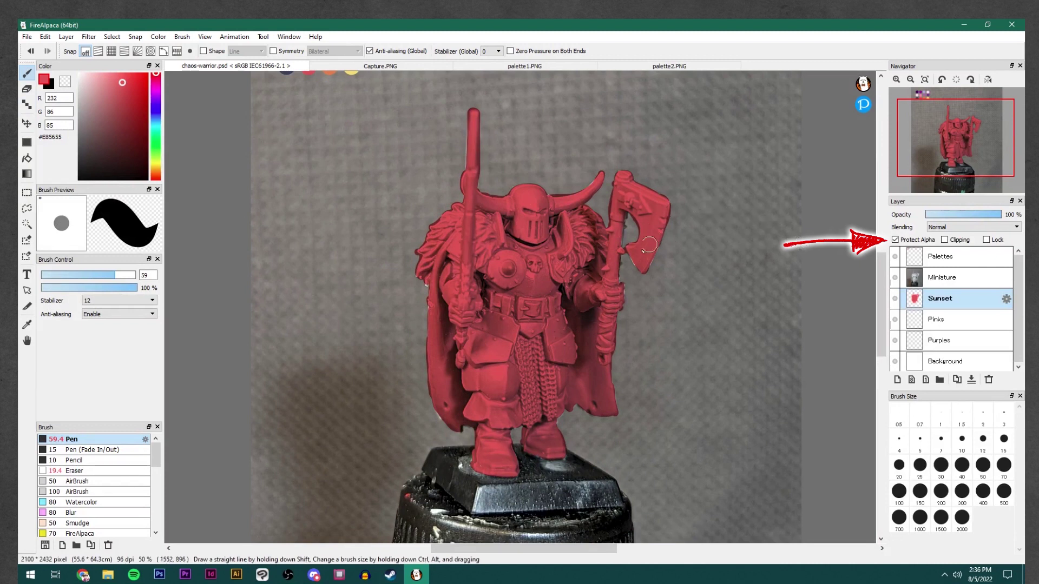
scroll(632, 263, "up", 1)
scroll(623, 264, "down", 2)
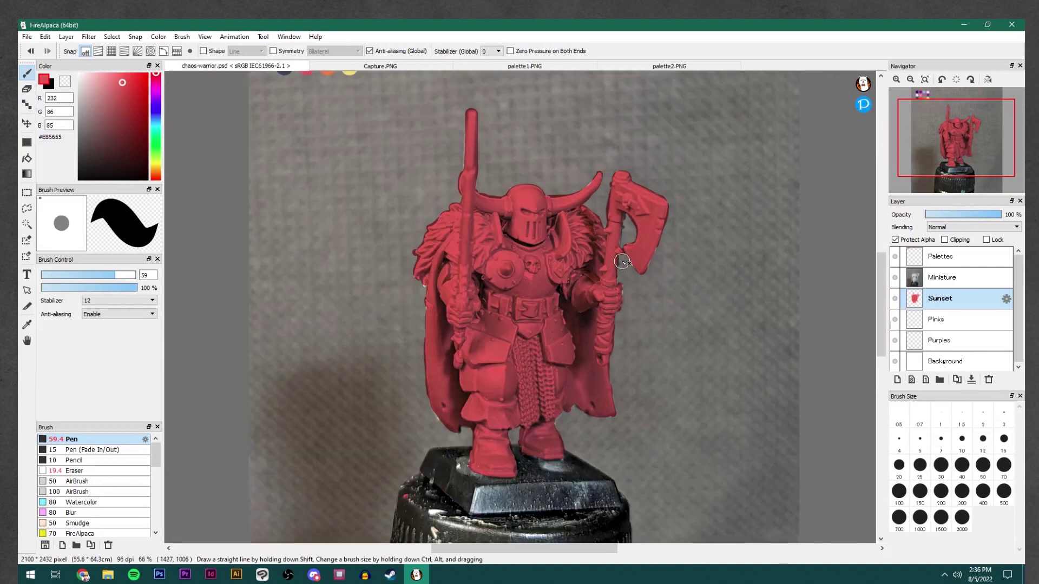
Test Protect Alpha with Pen strokes in purple 95269B and pale pink FBE2DB across the miniature, and undo them.
left_click(26, 325)
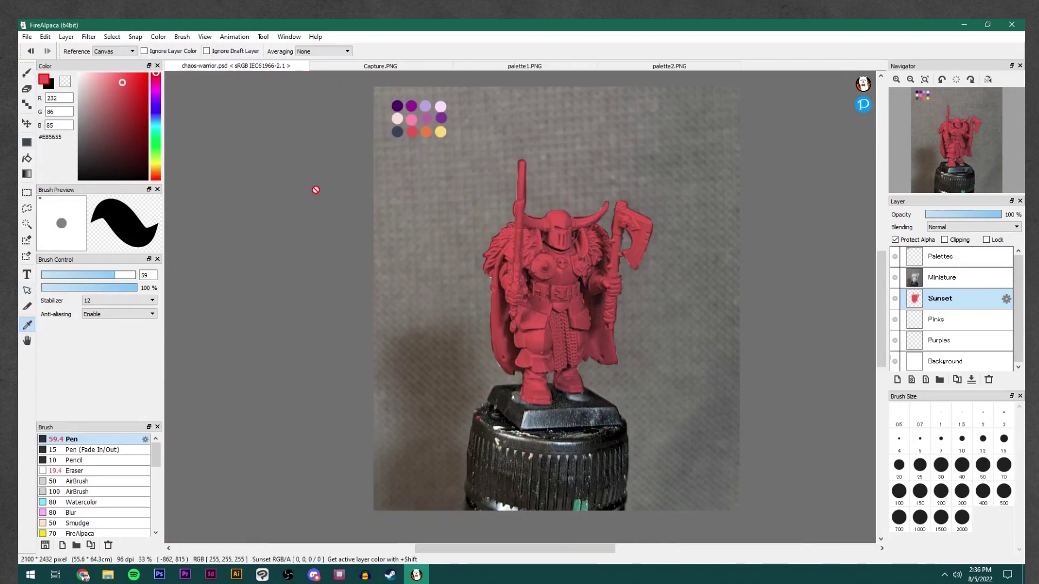
left_click(412, 106)
left_click(27, 73)
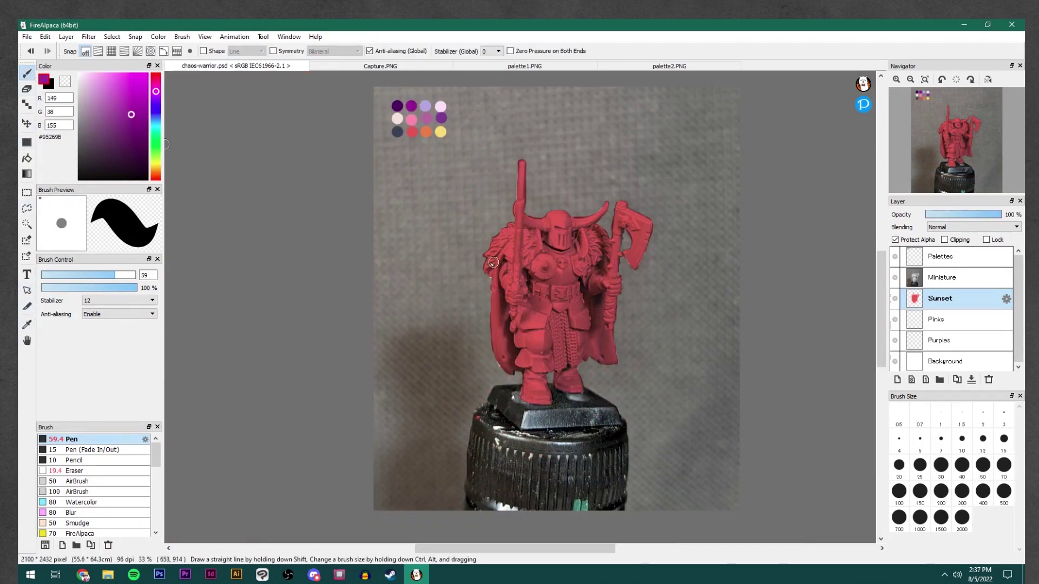
mouse_move(490, 265)
left_mouse_down()
mouse_move(643, 249)
mouse_move(541, 387)
left_mouse_up()
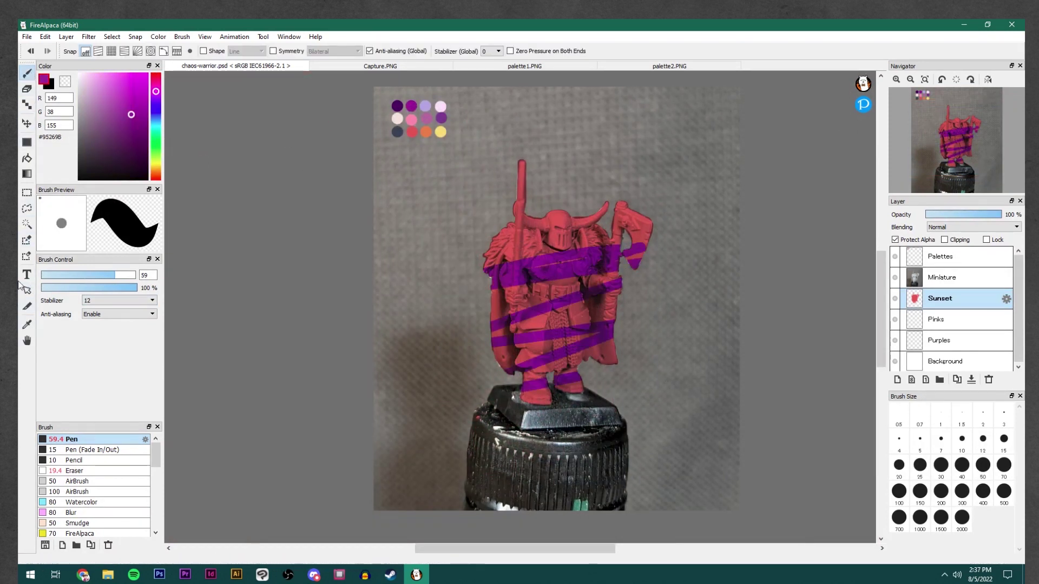
left_click(397, 119, "alt")
mouse_move(454, 214)
left_mouse_down()
mouse_move(481, 352)
mouse_move(780, 393)
left_mouse_up()
left_click_drag(517, 157, 707, 211)
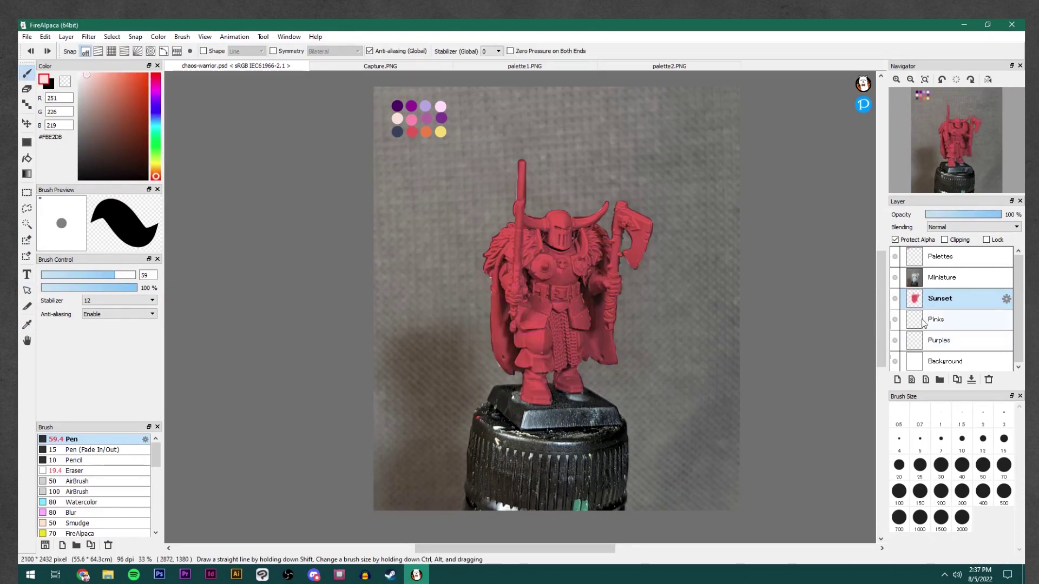
Copy the entire Sunset layer's content and paste it twice above the empty Pinks layer.
left_click(916, 306, "ctrl")
key("m")
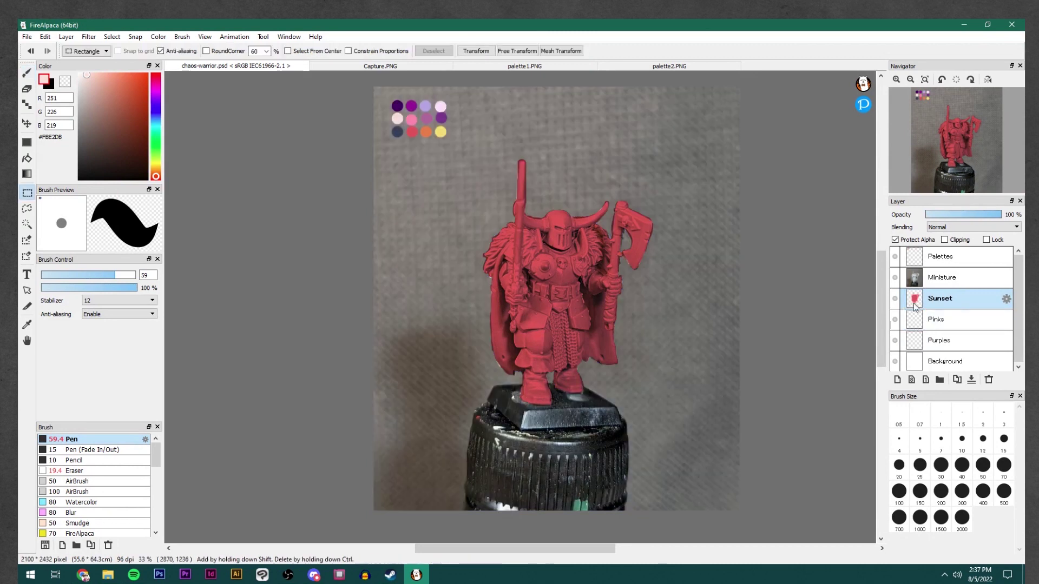
key("ctrl+a")
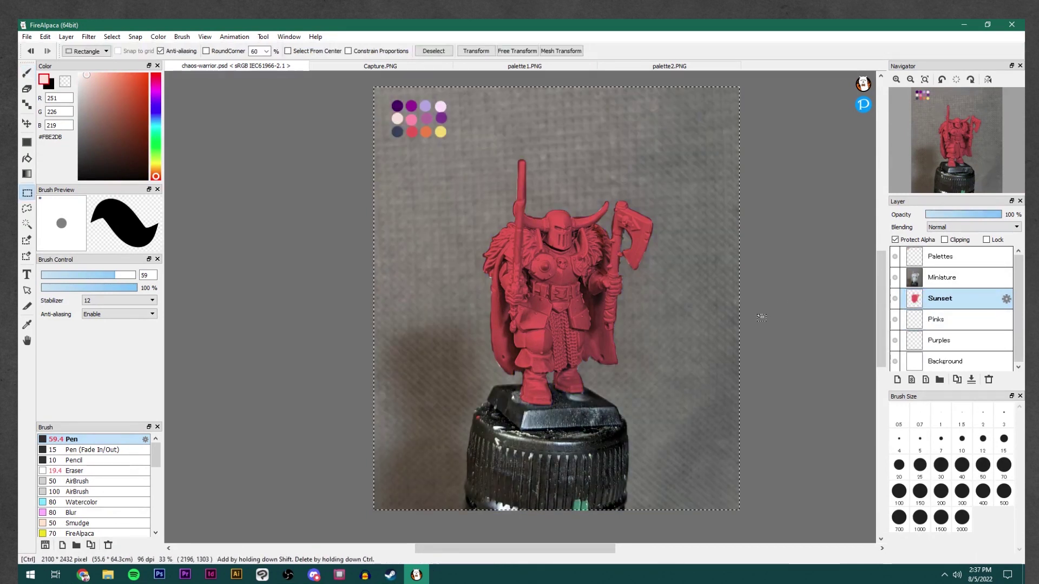
left_click(939, 319)
key("ctrl+v")
key("ctrl+v")
Rename the two pasted red layers as Pinks and Purples, and clear the selection.
double_click(939, 321)
type("Pinks")
key("Return")
double_click(942, 345)
type("Suns")
key("ctrl+a")
type("Purples")
key("Return")
key("ctrl+d")
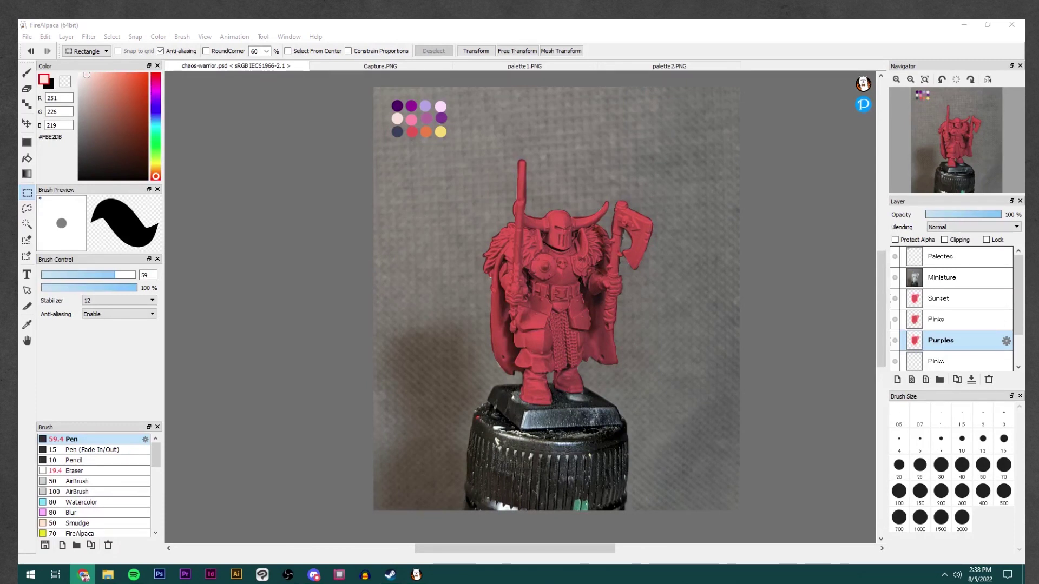
Lock the red Pinks and Purples layers, the Miniature and Palettes layers, and the empty Pinks layer.
left_click(26, 72)
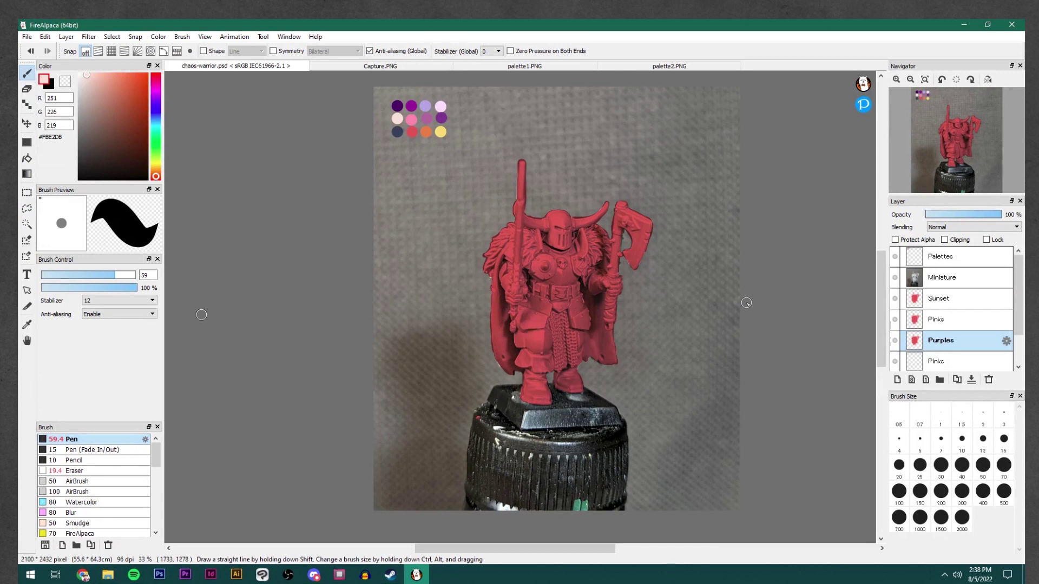
left_click(959, 306)
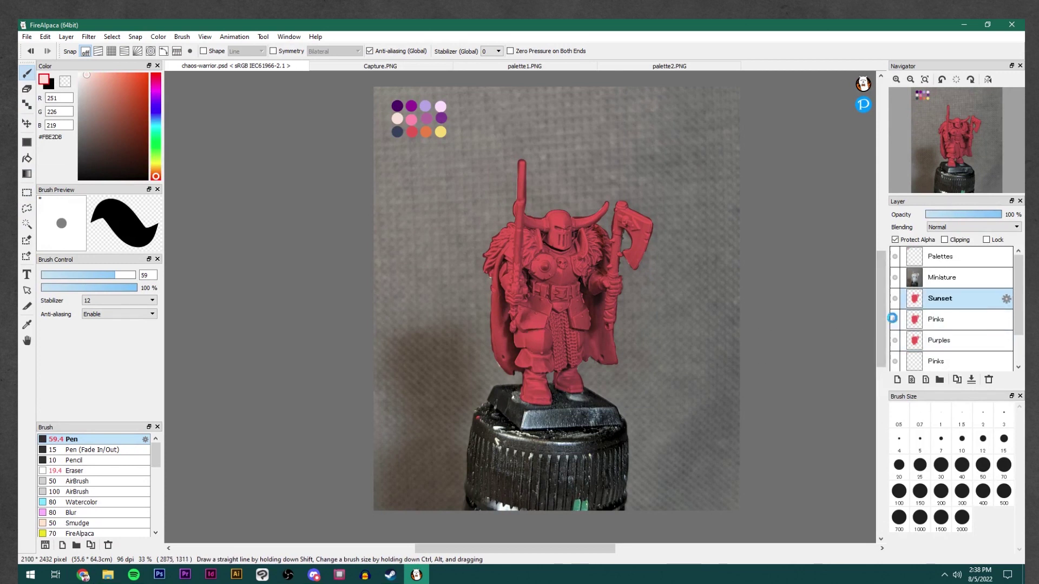
left_click(956, 324)
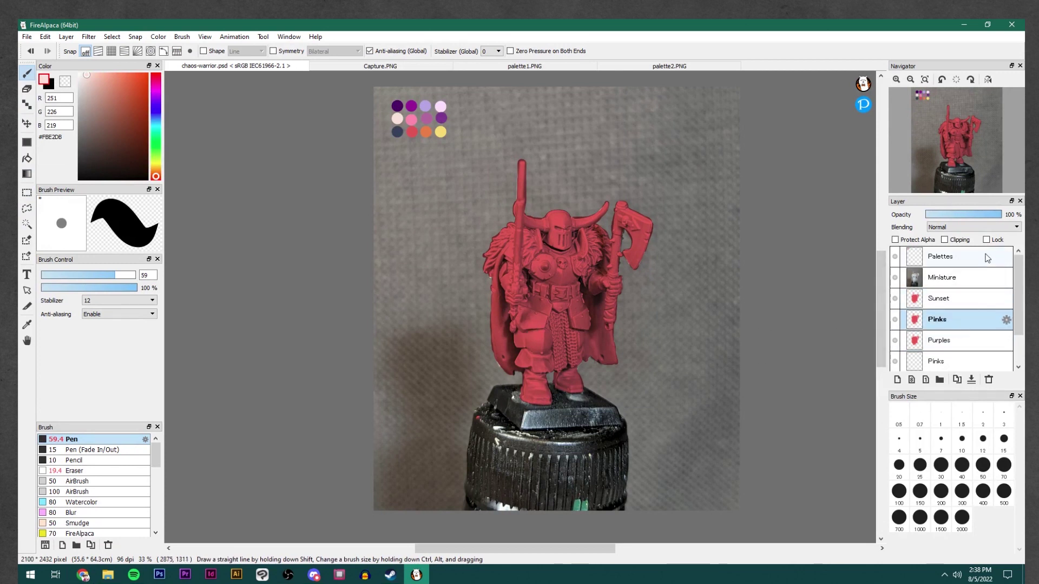
left_click(966, 340)
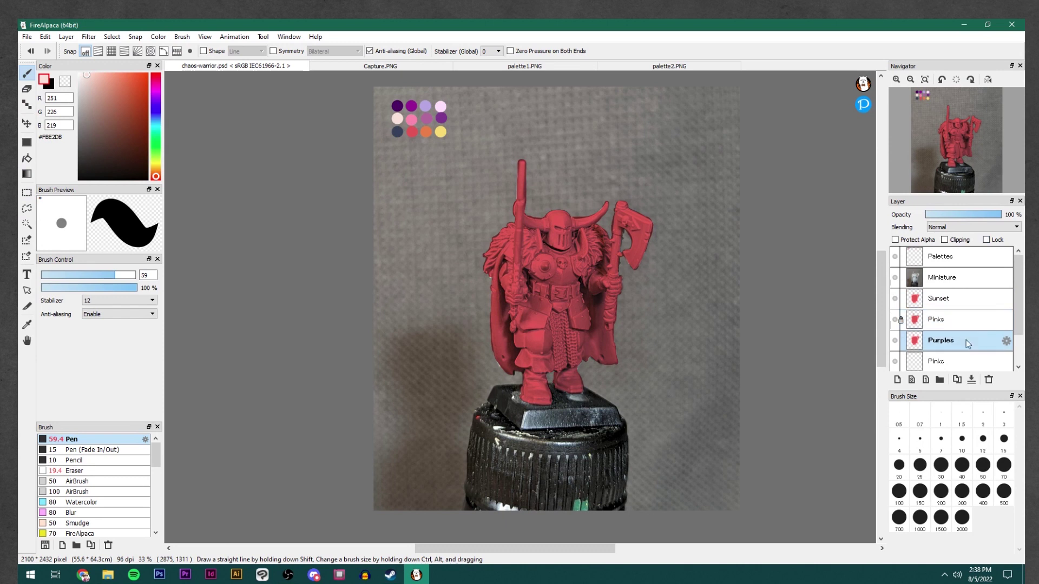
left_click(943, 278)
left_click(986, 239)
left_click(952, 264)
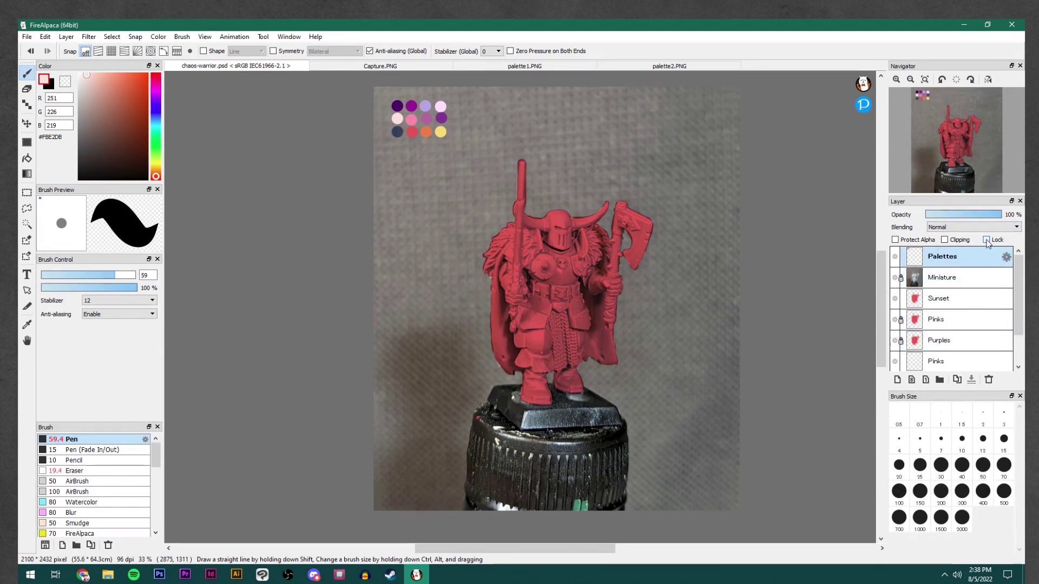
left_click(986, 240)
left_click(947, 361)
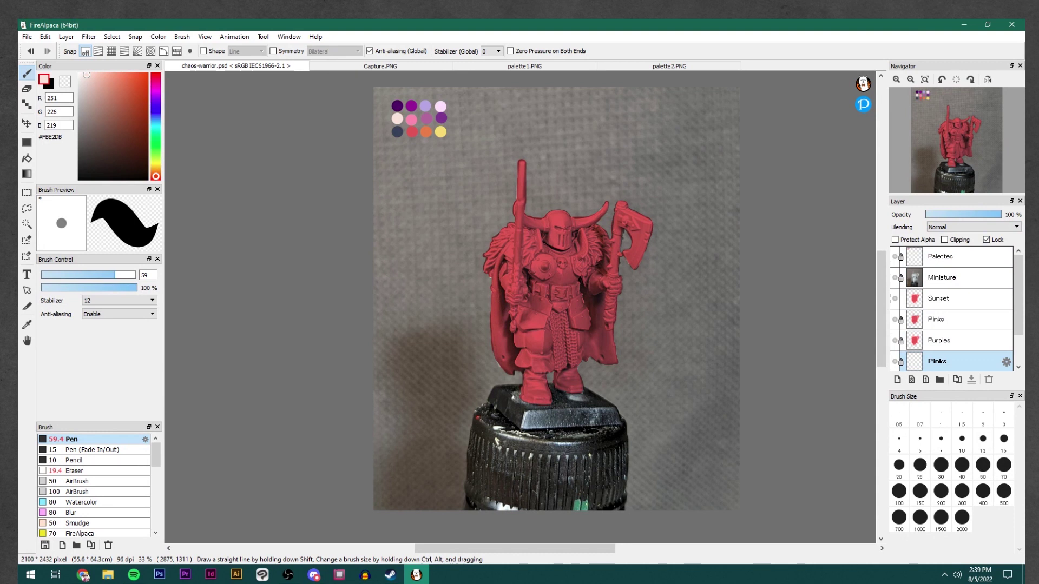
Cover the whole miniature on the Sunset layer with the palette's dark blue, using a large Pen.
left_click(955, 299)
left_click(77, 482)
mouse_move(76, 482)
left_mouse_down()
mouse_move(79, 502)
mouse_move(81, 439)
left_mouse_up()
left_click(263, 38)
left_click(287, 246)
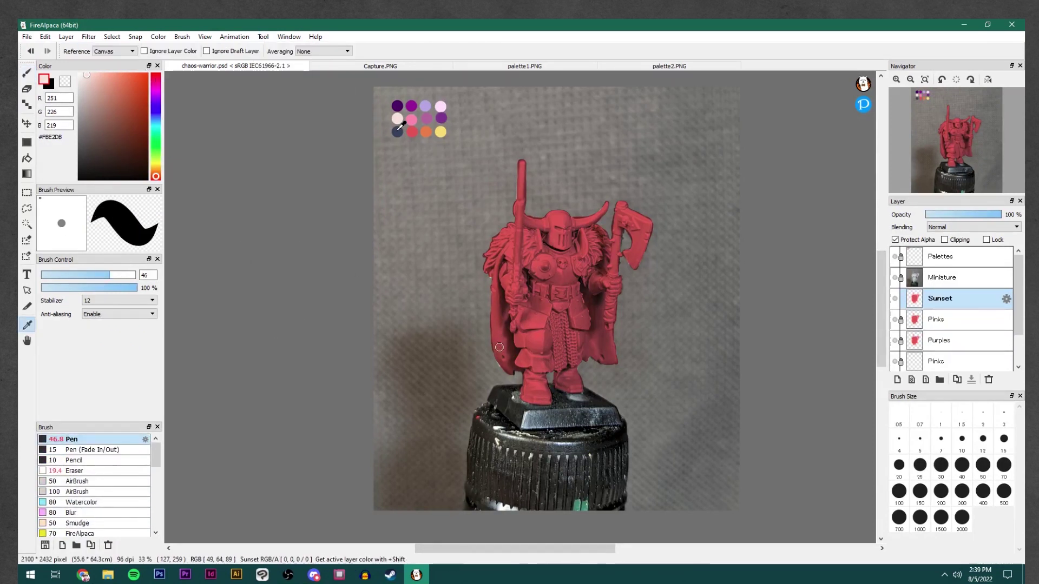
left_click(397, 131)
left_click(26, 73)
left_click_drag(109, 275, 133, 275)
mouse_move(517, 162)
left_mouse_down()
mouse_move(488, 376)
mouse_move(638, 233)
left_mouse_up()
Set the Pen size to 34 and paint the breastplate and hip plates orange ED7D43.
key("i")
left_click(412, 131)
left_click(27, 73)
left_click_drag(134, 275, 97, 275)
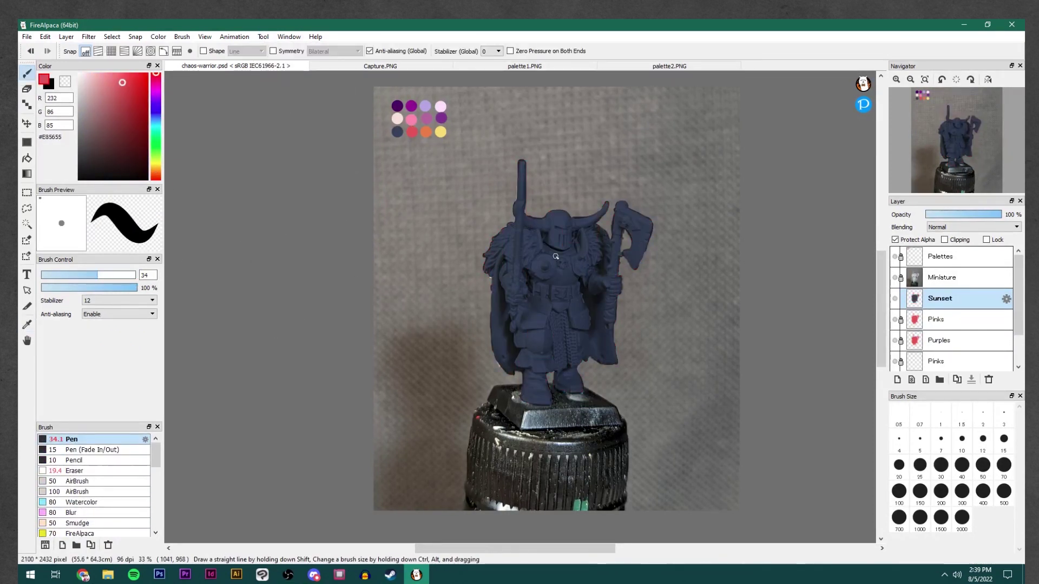
mouse_move(540, 243)
left_mouse_down()
mouse_move(573, 248)
mouse_move(542, 283)
mouse_move(562, 268)
mouse_move(533, 325)
left_mouse_up()
key("ctrl+z")
left_click(426, 132, "alt")
mouse_move(571, 300)
left_mouse_down()
mouse_move(572, 313)
mouse_move(574, 304)
left_mouse_up()
Paint the round chest discs and adjoining strap red E85655, and the shoulder fur yellow FBD86A.
left_click(440, 131, "alt")
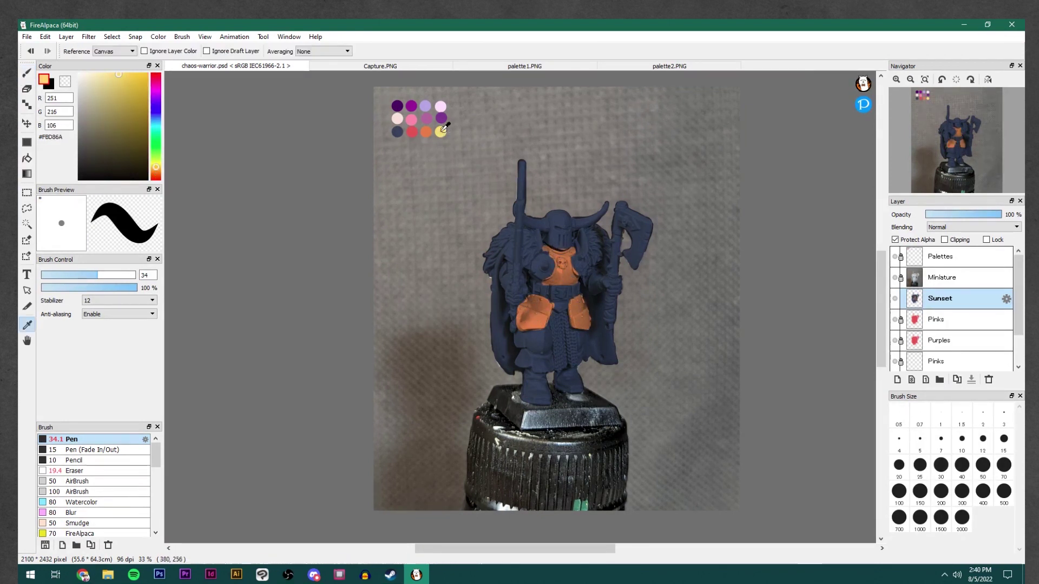
left_click(411, 131, "alt")
left_click_drag(582, 231, 583, 269)
left_click_drag(541, 256, 556, 260)
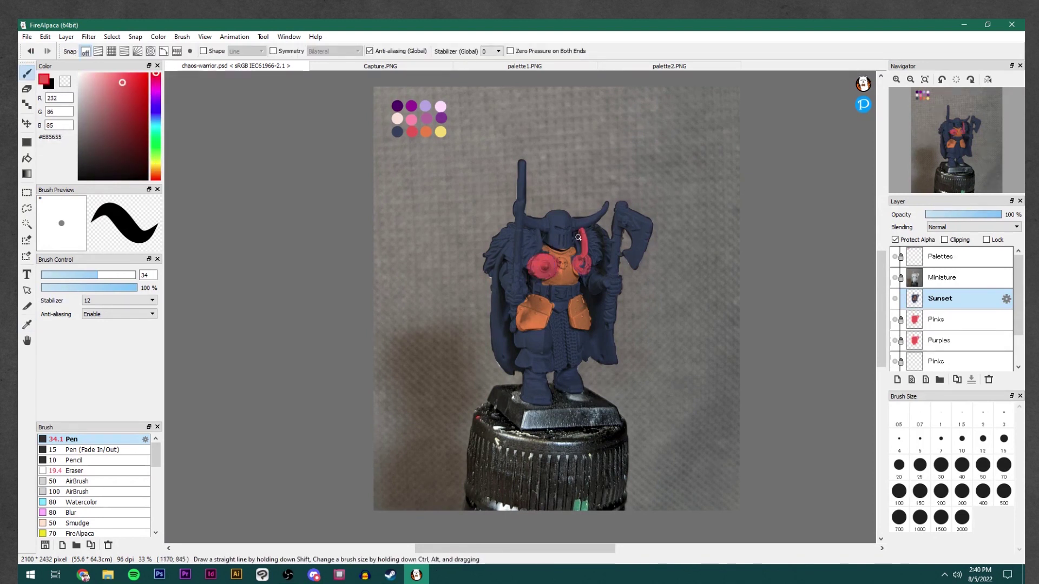
left_click(440, 132, "alt")
mouse_move(511, 224)
left_mouse_down()
mouse_move(489, 267)
mouse_move(536, 265)
left_mouse_up()
mouse_move(587, 228)
left_mouse_down()
mouse_move(608, 247)
mouse_move(602, 269)
left_mouse_up()
Paint the thighs, helmet and shoulder plate red E85655, and the upper arms orange ED7D43.
left_click(412, 132, "alt")
mouse_move(518, 333)
left_mouse_down()
mouse_move(552, 341)
mouse_move(518, 336)
left_mouse_up()
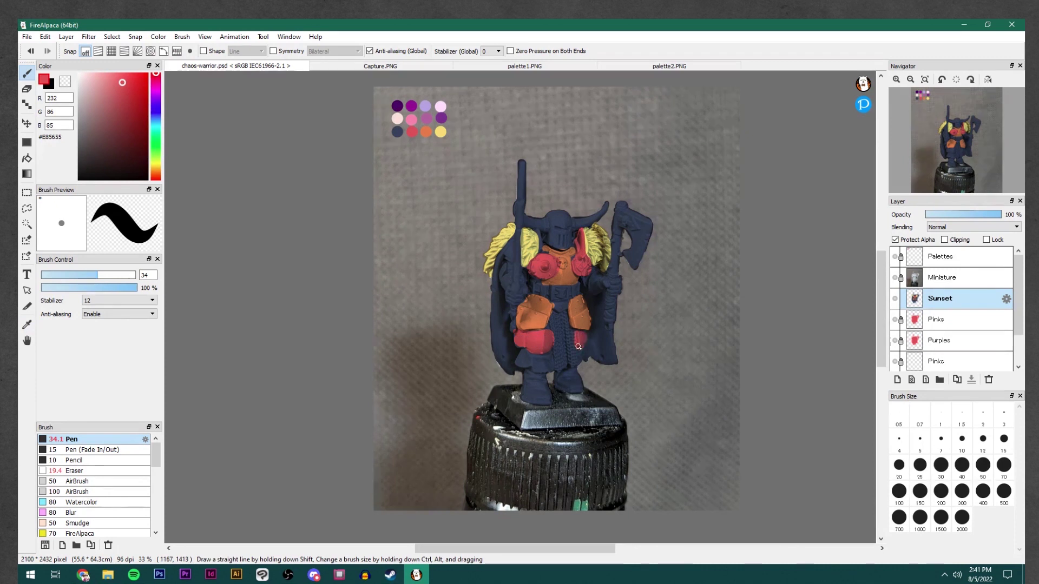
mouse_move(556, 214)
left_mouse_down()
mouse_move(553, 243)
mouse_move(563, 233)
left_mouse_up()
left_click(426, 132, "alt")
left_click_drag(591, 271, 587, 284)
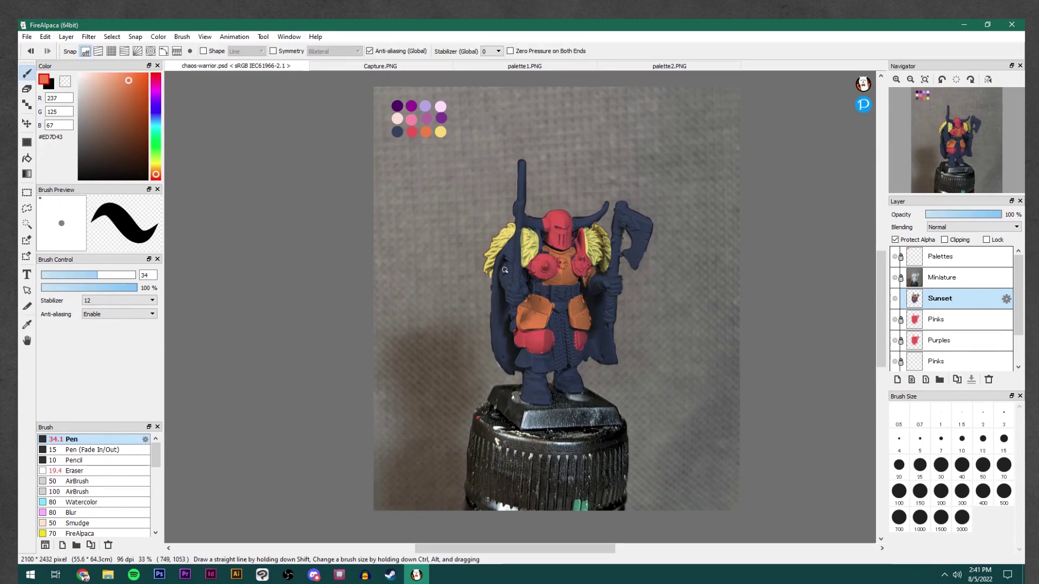
mouse_move(507, 266)
left_mouse_down()
mouse_move(503, 275)
mouse_move(507, 258)
left_mouse_up()
left_click(412, 132, "alt")
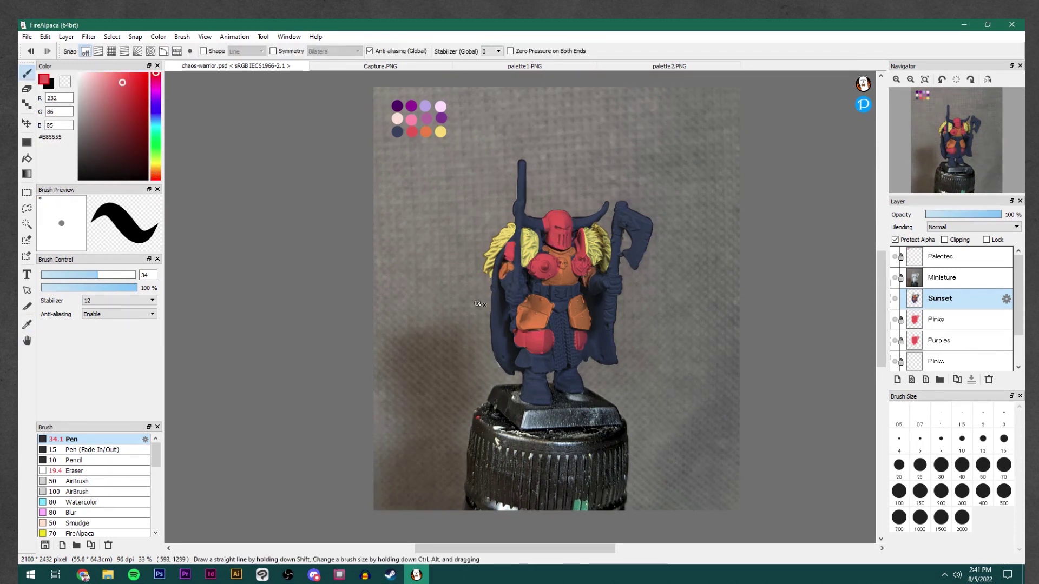
Paint the horns and the piece hanging below the belt orange ED7D43, and touch up the chest straps in red E85655.
left_click(426, 132, "alt")
left_click_drag(554, 304, 568, 305)
left_click(544, 238, "alt")
left_click(425, 131, "alt")
mouse_move(515, 204)
left_mouse_down()
mouse_move(525, 219)
mouse_move(581, 222)
left_mouse_up()
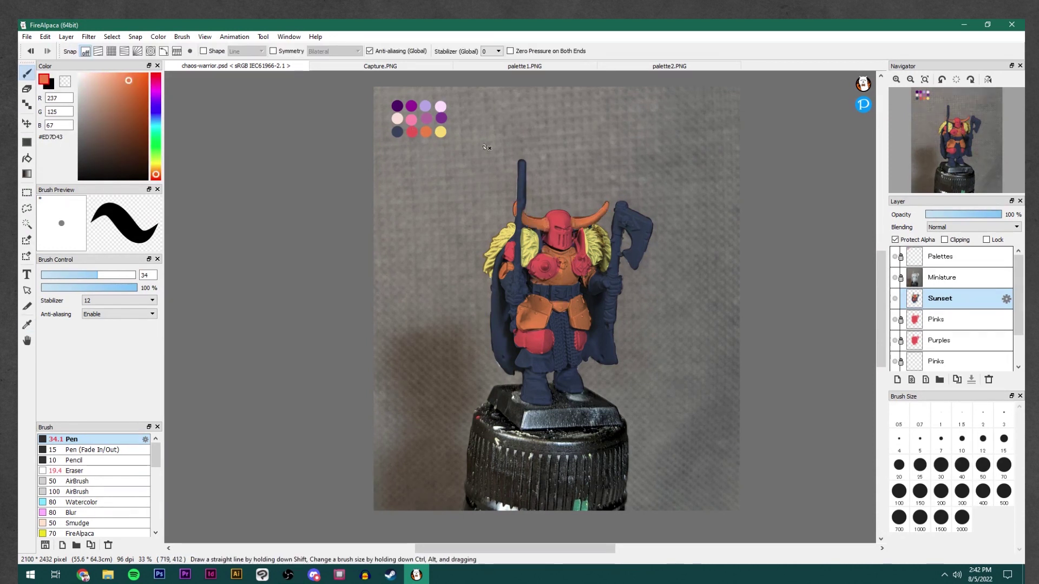
left_click(583, 237, "alt")
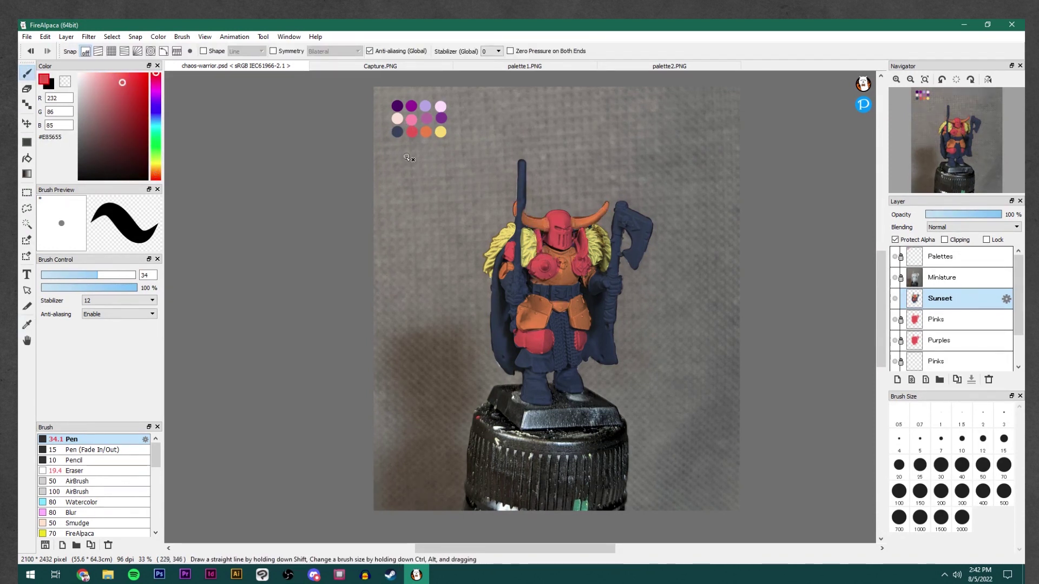
Paint the disc centres, hanging chainmail, belt buckle, axe head, pommels and sword blade light grey D9D9D9.
left_click(546, 268, "alt")
mouse_move(553, 315)
left_mouse_down()
mouse_move(574, 339)
mouse_move(566, 316)
left_mouse_up()
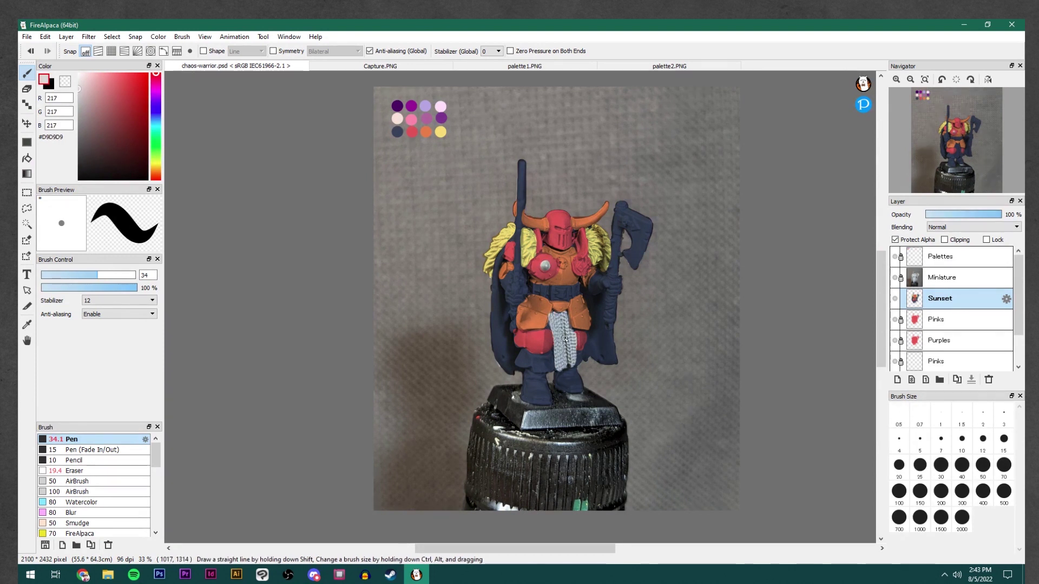
left_click(83, 574)
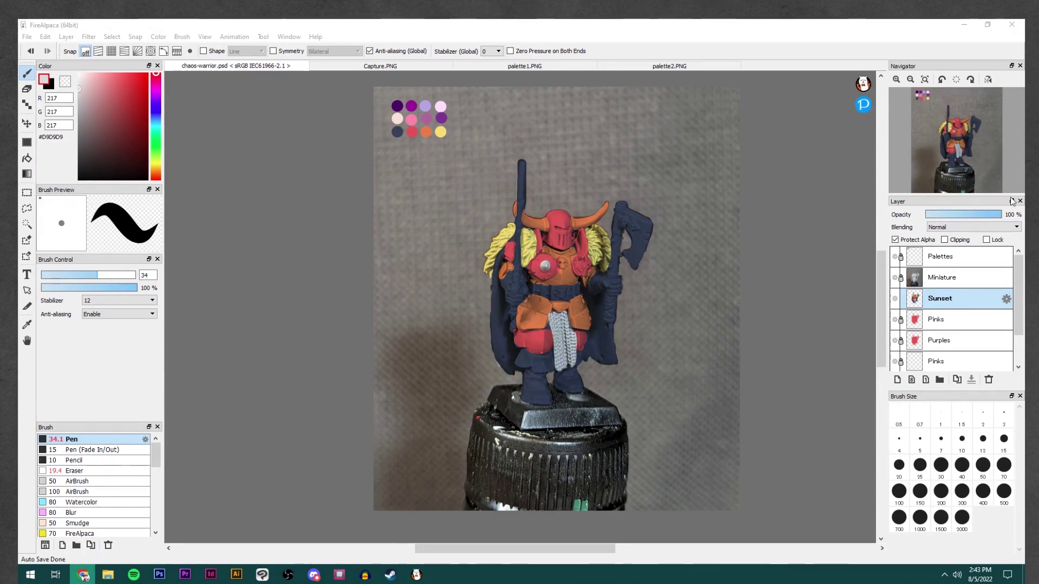
left_click_drag(553, 289, 555, 299)
left_click_drag(585, 256, 584, 265)
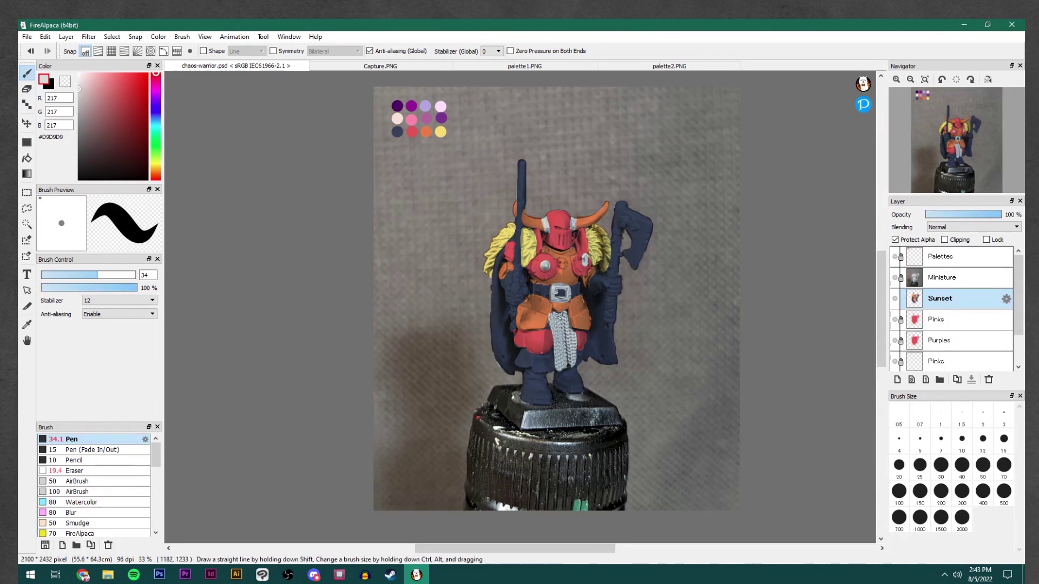
mouse_move(622, 208)
left_mouse_down()
mouse_move(636, 262)
mouse_move(615, 254)
mouse_move(613, 269)
left_mouse_up()
left_click(609, 326)
left_click_drag(522, 164, 518, 266)
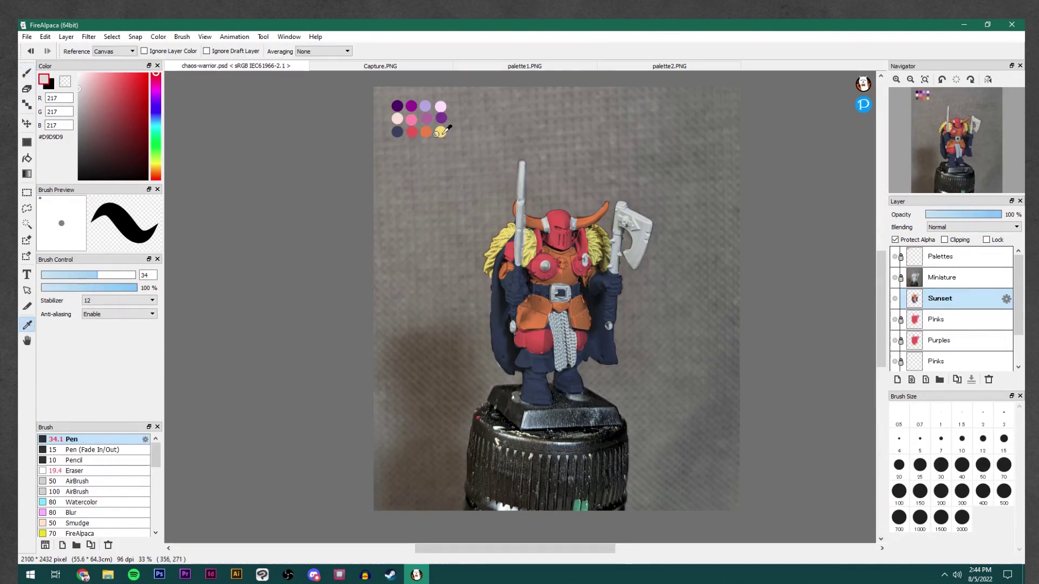
Paint the sword grip and the axe handle yellow FBD86A.
left_click(497, 263, "alt")
left_click_drag(610, 295, 612, 320)
left_click_drag(515, 267, 517, 290)
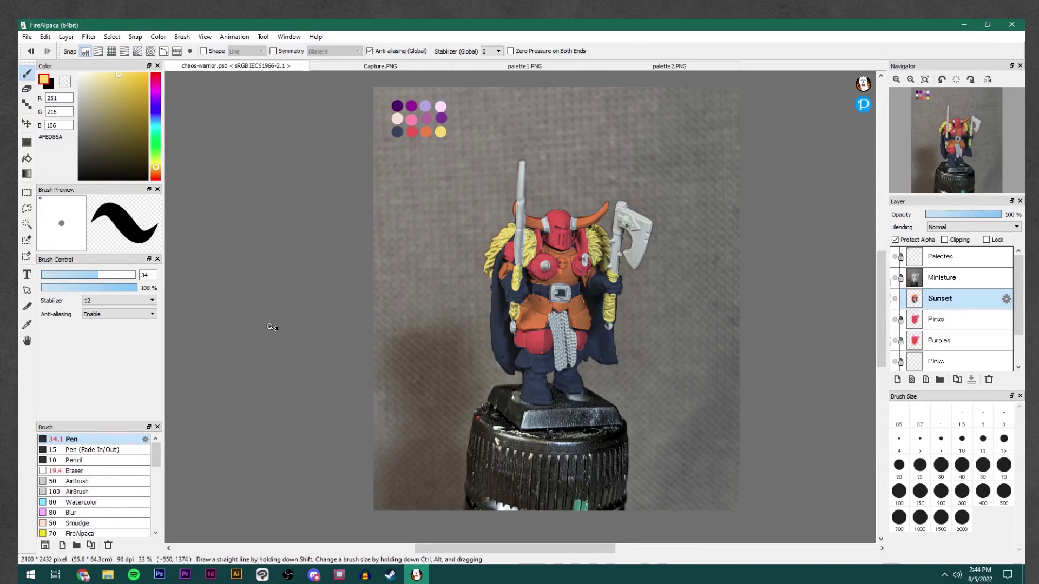
Lock and hide the finished Sunset layer, and unlock the red Pinks layer.
left_click(986, 240)
left_click(963, 319)
left_click(986, 240)
left_click(895, 298)
Recolour the whole miniature on the Pinks layer with mauve B36DA0.
left_click(426, 119, "alt")
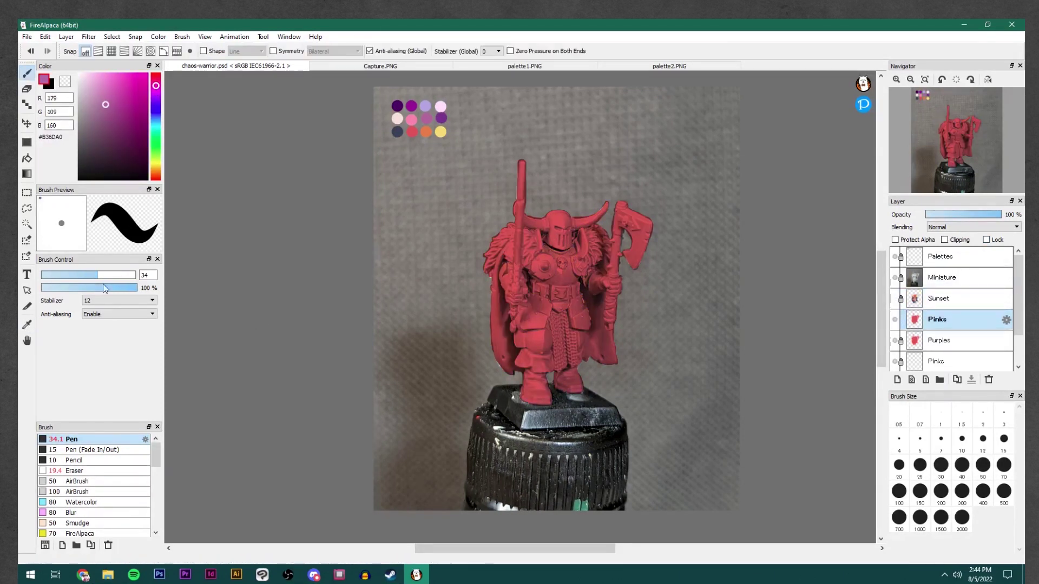
left_click(124, 275)
left_click(27, 158)
left_click(546, 282)
Enable Protect Alpha on the Pinks layer and paint both sides of the cloak pink FE8EAF with the Pen at size 40.
left_click(27, 73)
left_click(103, 275)
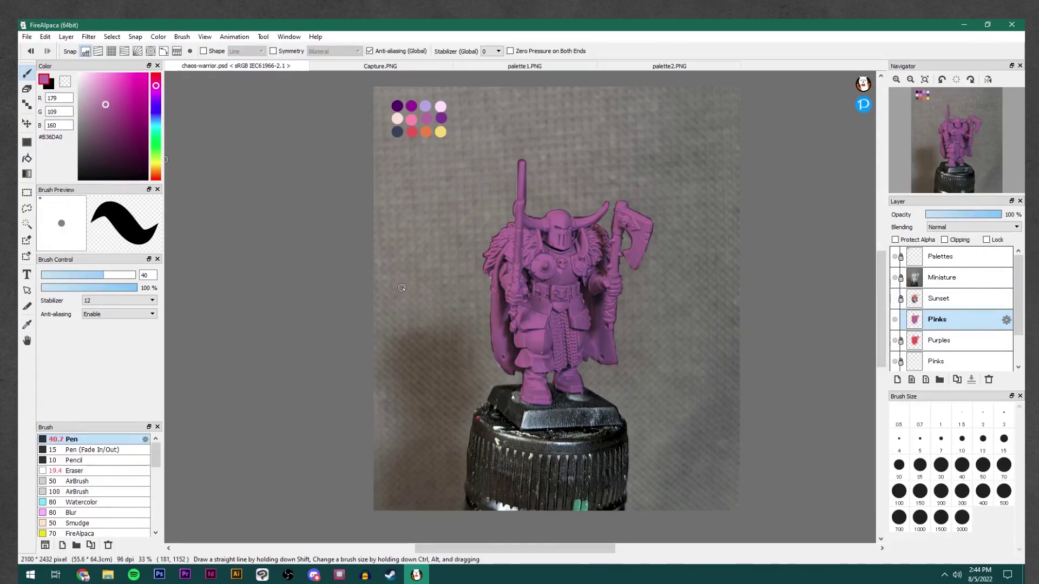
left_click(411, 120, "alt")
left_click_drag(502, 265, 503, 368)
key("ctrl+z")
left_click(940, 340)
left_click(936, 319)
mouse_move(504, 254)
left_mouse_down()
mouse_move(501, 346)
mouse_move(511, 369)
left_mouse_up()
left_click_drag(590, 293, 610, 362)
Paint the shoulder fur and the helmet purple 7C3D92.
left_click(441, 118, "alt")
left_click_drag(486, 227, 512, 273)
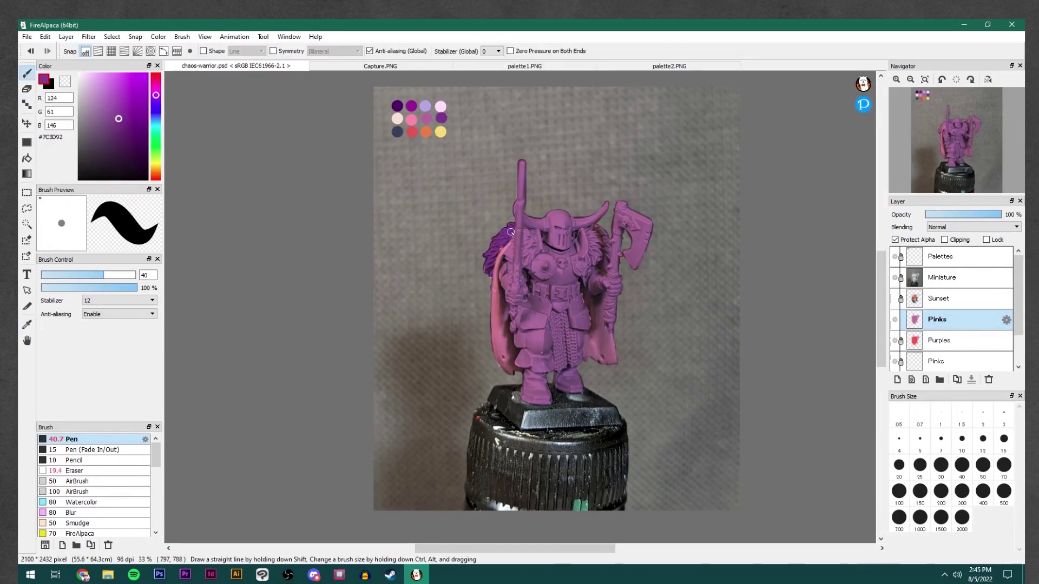
left_click_drag(522, 227, 535, 262)
left_click_drag(587, 227, 605, 268)
mouse_move(550, 217)
left_mouse_down()
mouse_move(563, 244)
mouse_move(566, 228)
left_mouse_up()
Paint the thighs, hip plates and breastplate purple 7C3D92.
scroll(577, 230, "up", 1)
scroll(520, 306, "down", 1)
left_click_drag(407, 148, 410, 106)
key("alt")
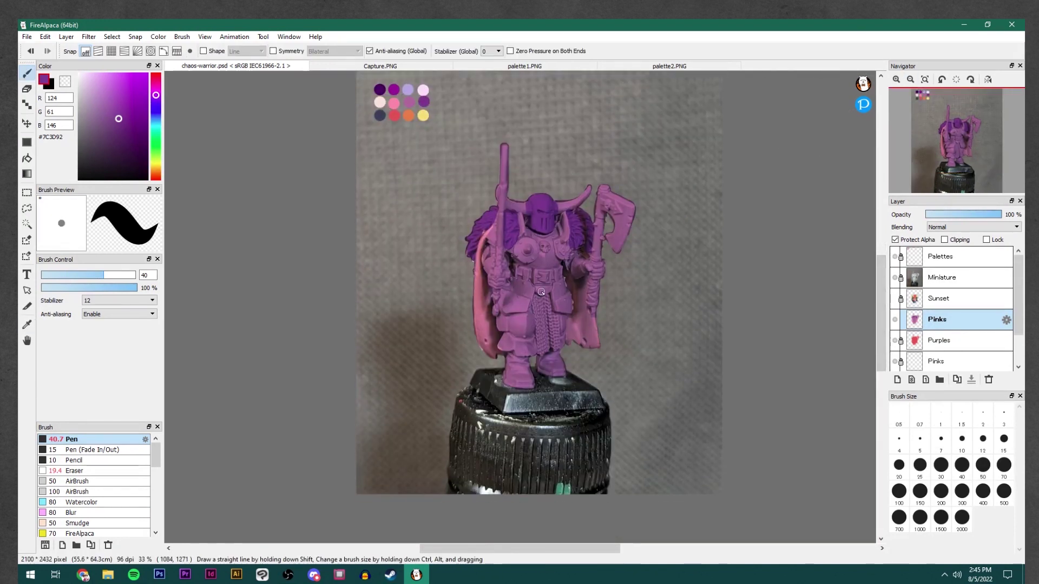
left_click_drag(527, 333, 507, 324)
left_click_drag(524, 284, 519, 308)
left_click_drag(558, 284, 563, 326)
mouse_move(523, 254)
left_mouse_down()
mouse_move(555, 244)
mouse_move(530, 264)
left_mouse_up()
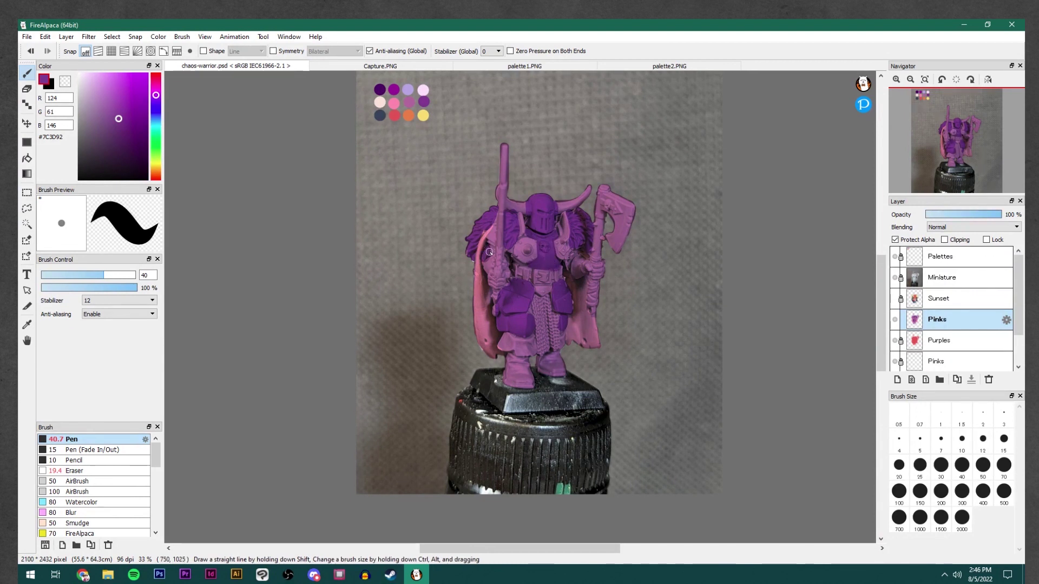
Paint the boots, gauntlets and horns pale pink FBE2DB.
left_click(378, 106, "alt")
mouse_move(503, 341)
left_mouse_down()
mouse_move(533, 340)
mouse_move(509, 349)
mouse_move(551, 365)
left_mouse_up()
left_click_drag(492, 271, 509, 280)
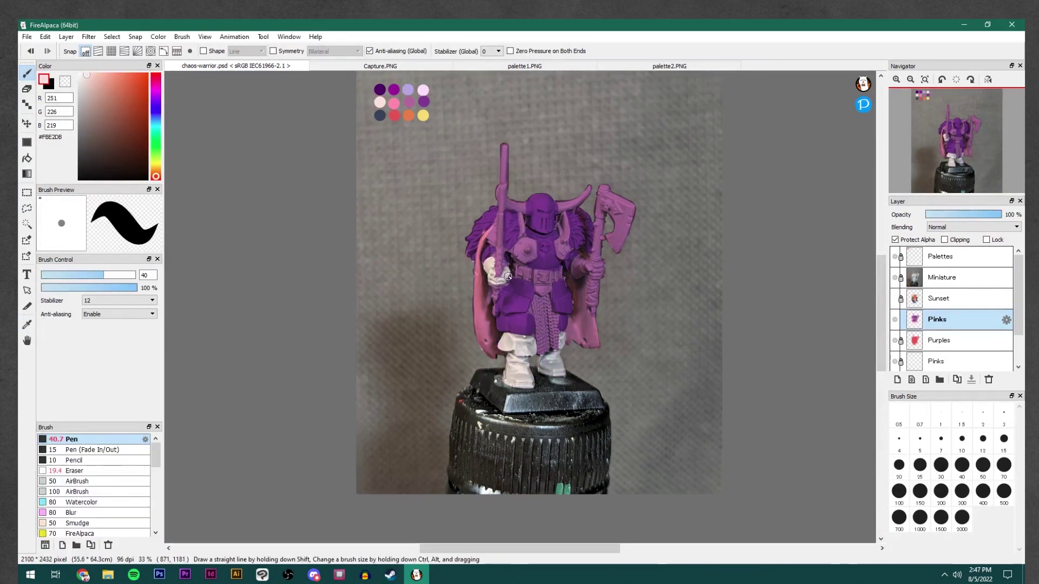
left_click_drag(575, 258, 592, 275)
mouse_move(518, 213)
left_mouse_down()
mouse_move(522, 236)
mouse_move(566, 242)
left_mouse_up()
key("ctrl+z")
key("ctrl+z")
left_click_drag(501, 196, 525, 209)
left_click_drag(557, 209, 589, 188)
Paint the chest straps, shoulder plate, hip plates and the piece below the belt pink FE8EAF.
key("alt")
left_click(394, 102, "alt")
mouse_move(519, 213)
left_mouse_down()
mouse_move(523, 235)
mouse_move(566, 240)
left_mouse_up()
key("ctrl+z")
left_click_drag(495, 229, 488, 242)
left_click_drag(536, 287, 548, 290)
mouse_move(526, 301)
left_mouse_down()
mouse_move(503, 298)
mouse_move(514, 304)
left_mouse_up()
left_click_drag(563, 297, 555, 309)
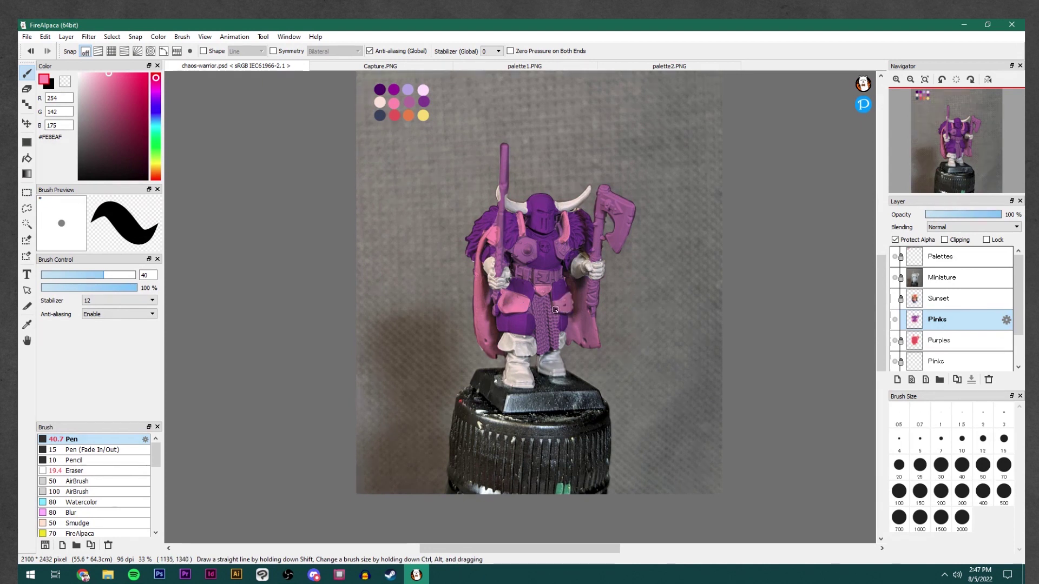
Paint the belt buckle and pouches pale pink FBE2DB, and the belt and thighs mauve B36DA0.
left_click(380, 102, "alt")
left_click_drag(520, 269, 518, 278)
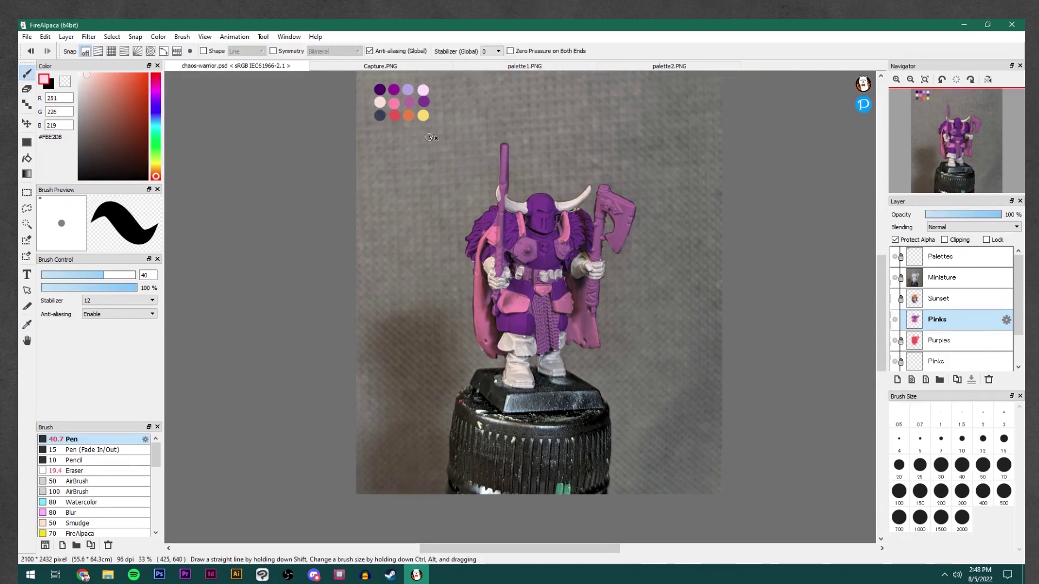
left_click(409, 102, "alt")
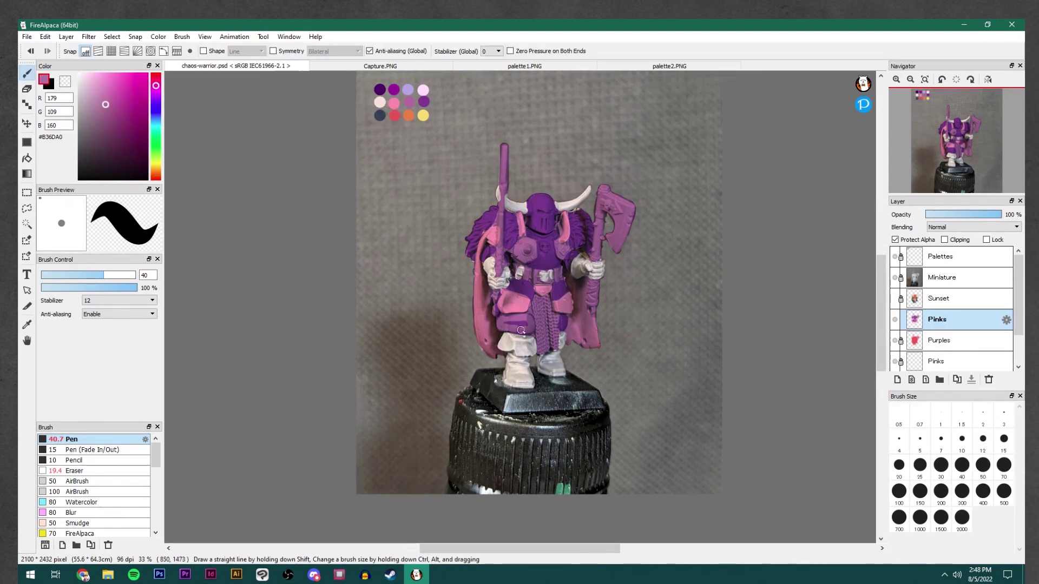
left_click(380, 103, "alt")
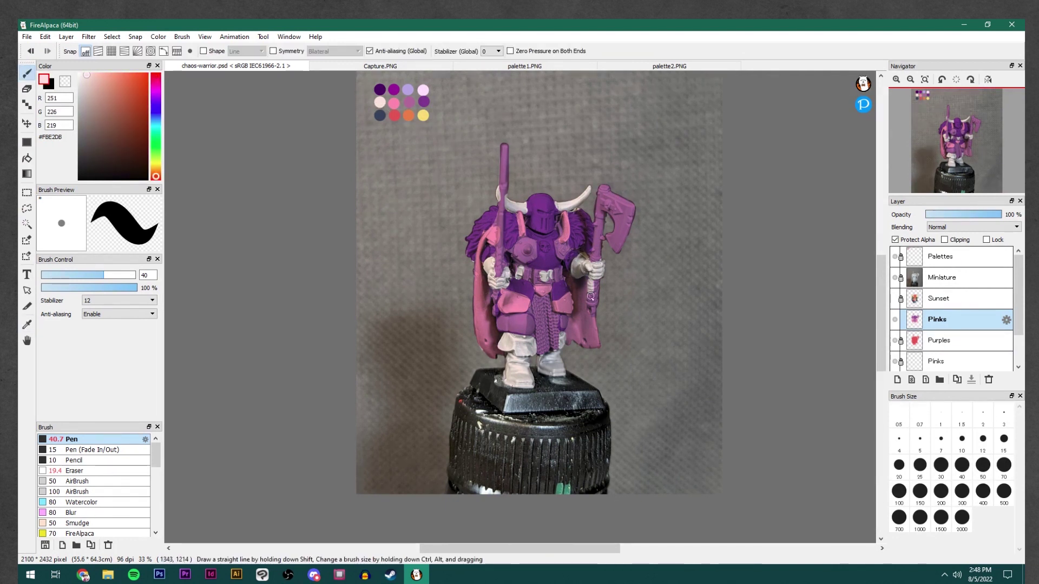
left_click_drag(593, 280, 592, 303)
key("ctrl+z")
Paint the breastplate pink FE8EAF and the chest straps mauve B36DA0.
left_click(394, 103, "alt")
left_click_drag(533, 235, 543, 261)
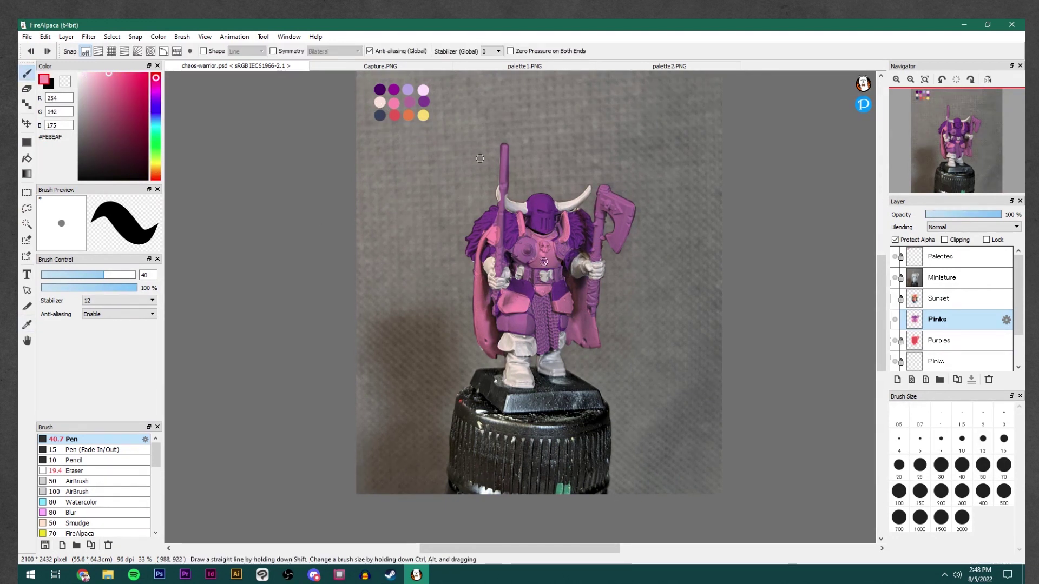
left_click(408, 102, "alt")
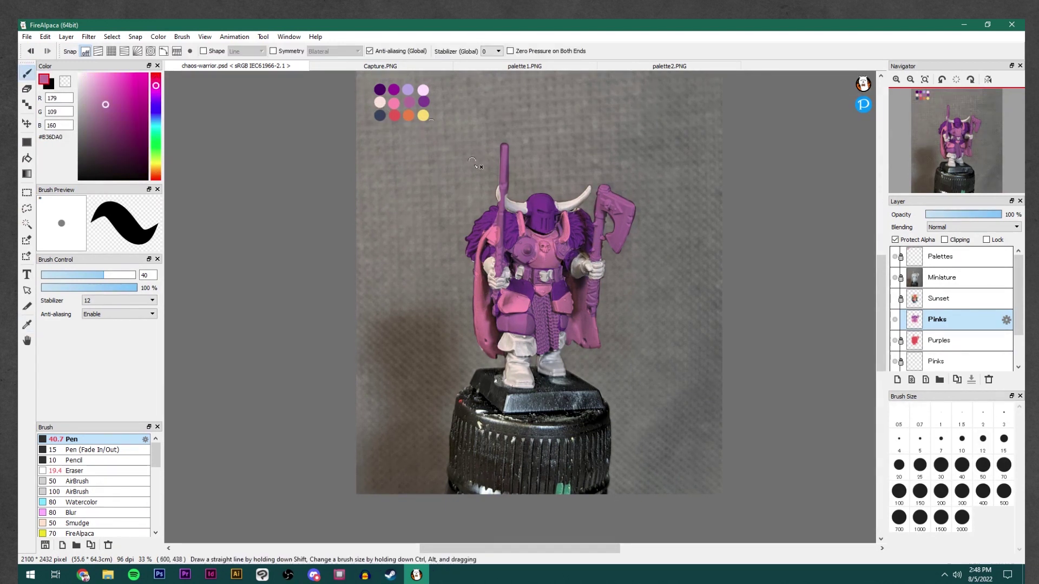
left_click(566, 214, "alt")
Paint the hanging chainmail light grey D5D5D5, and reduce the Pen size to 36 to paint the belt buckle in the same grey.
left_click(380, 102, "alt")
left_click(402, 115, "alt")
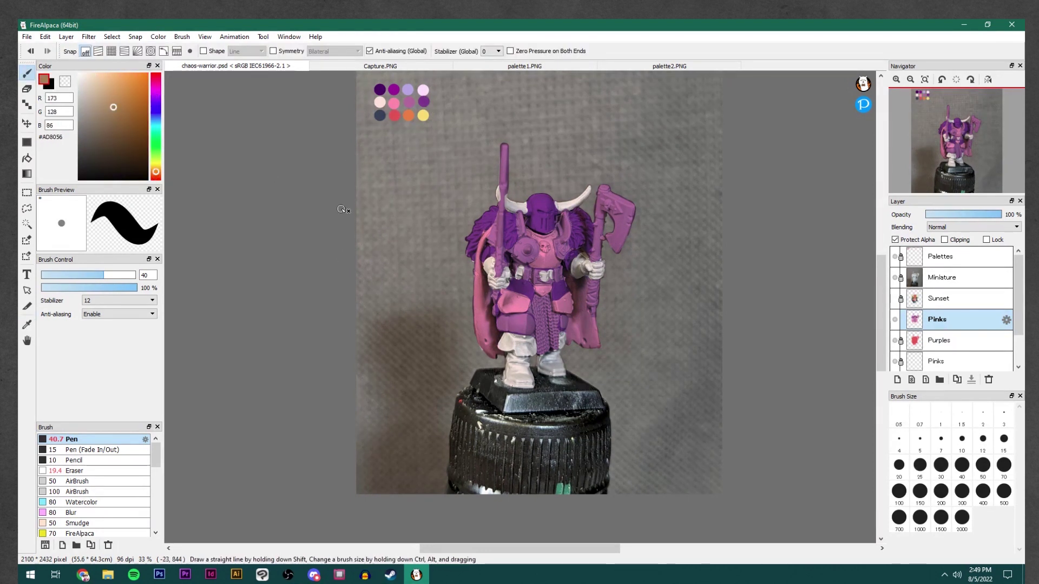
key("ctrl+z")
left_click(380, 102, "alt")
left_click_drag(537, 298, 548, 347)
left_click(78, 90)
key("ctrl+z")
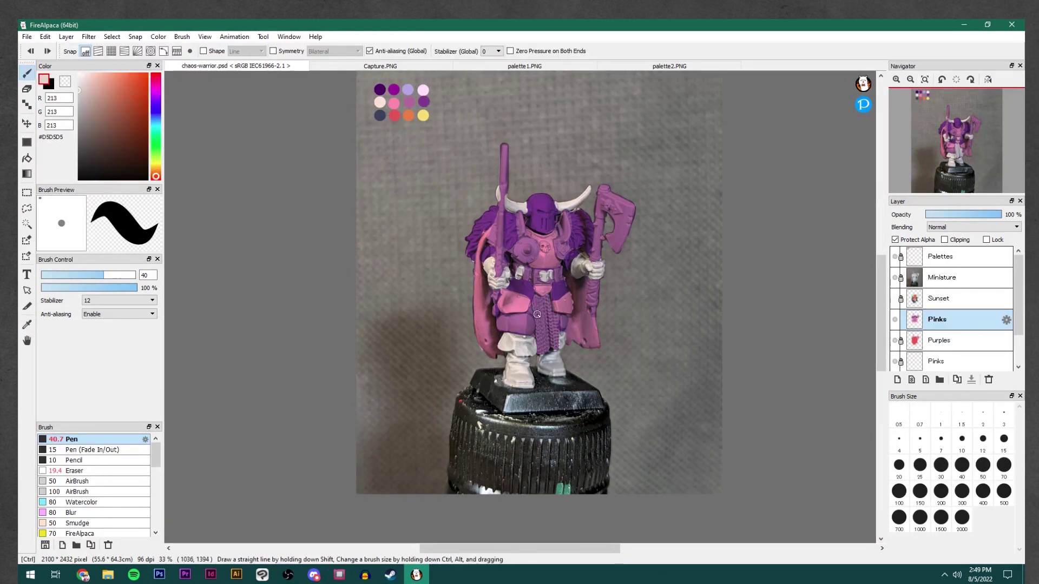
left_click_drag(537, 298, 554, 346)
mouse_move(73, 275)
left_mouse_down()
mouse_move(95, 275)
mouse_move(85, 275)
left_mouse_up()
left_click_drag(535, 275, 563, 271)
Paint the weapon handles purple 7C3D92 and the sword blade and axe head light grey D8D8D8.
left_click(599, 225, "alt")
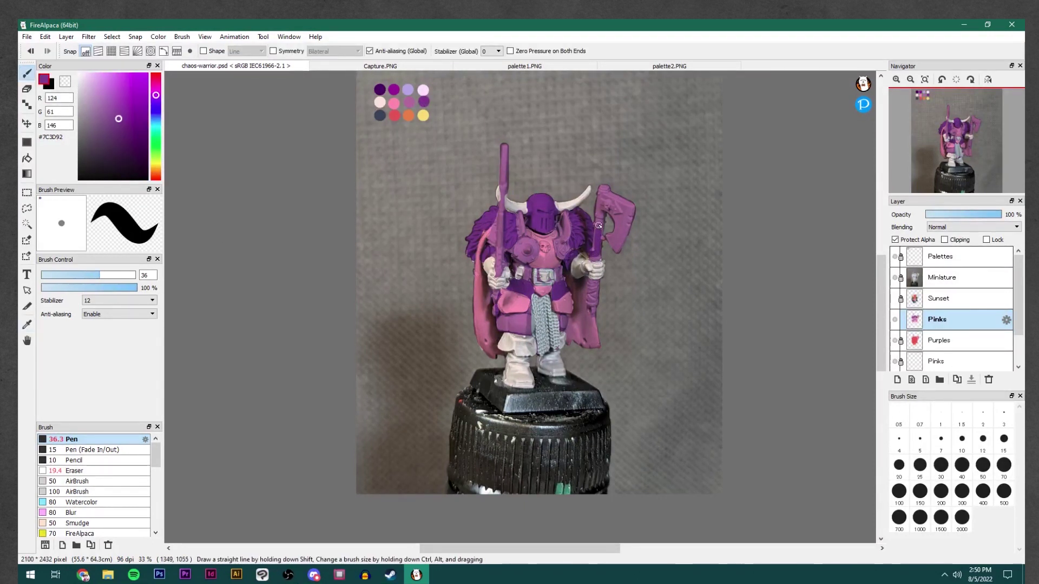
left_click_drag(496, 312, 503, 198)
left_click_drag(87, 100, 78, 89)
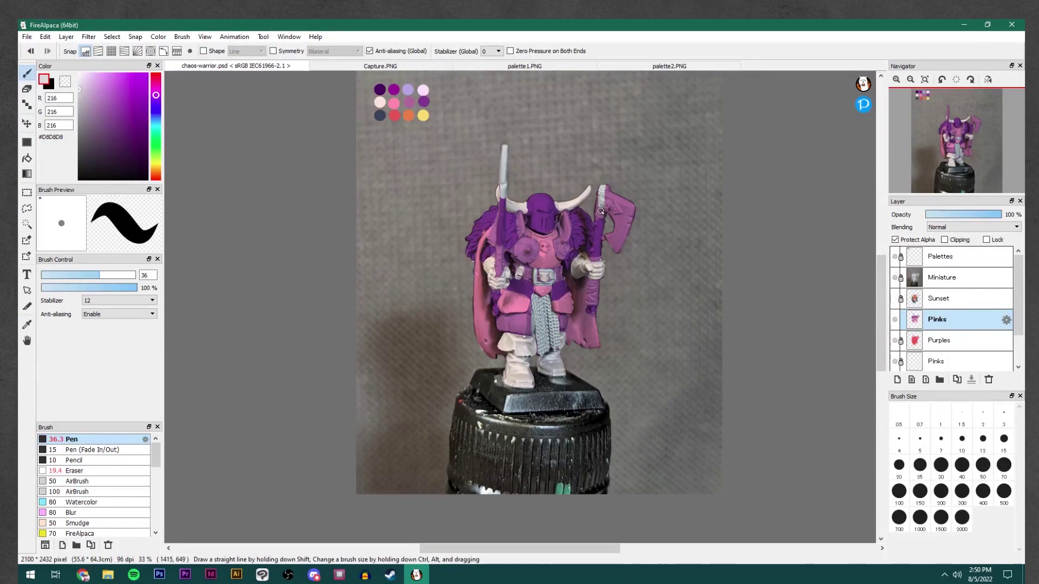
key("ctrl+z")
key("ctrl+z")
key("ctrl+z")
key("ctrl+z")
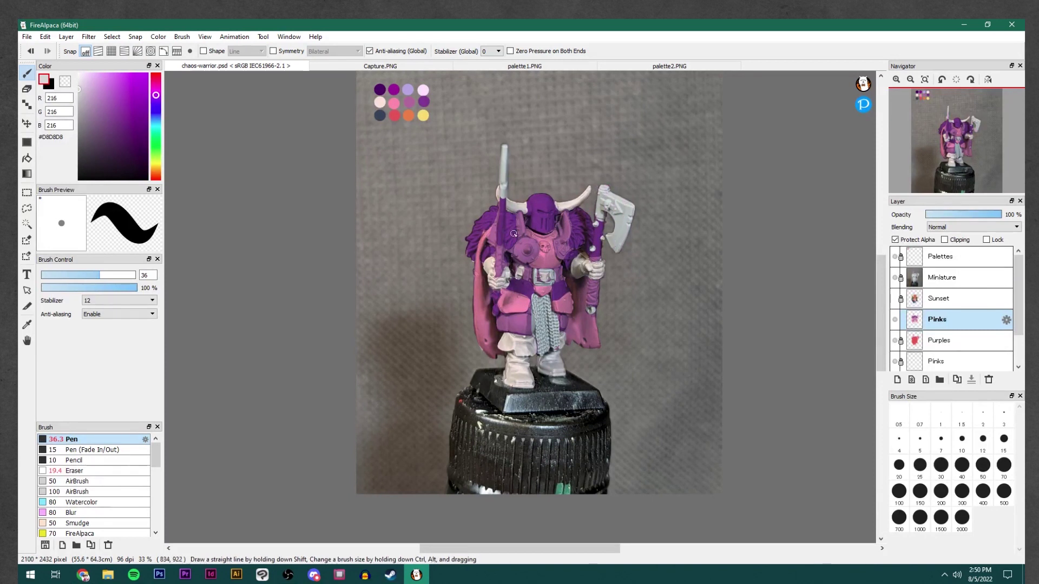
Hide the Pinks layer and cover the whole miniature on the Purples layer with the palette's bright purple, using the Pen at size 99.
left_click(907, 340)
left_click(894, 320)
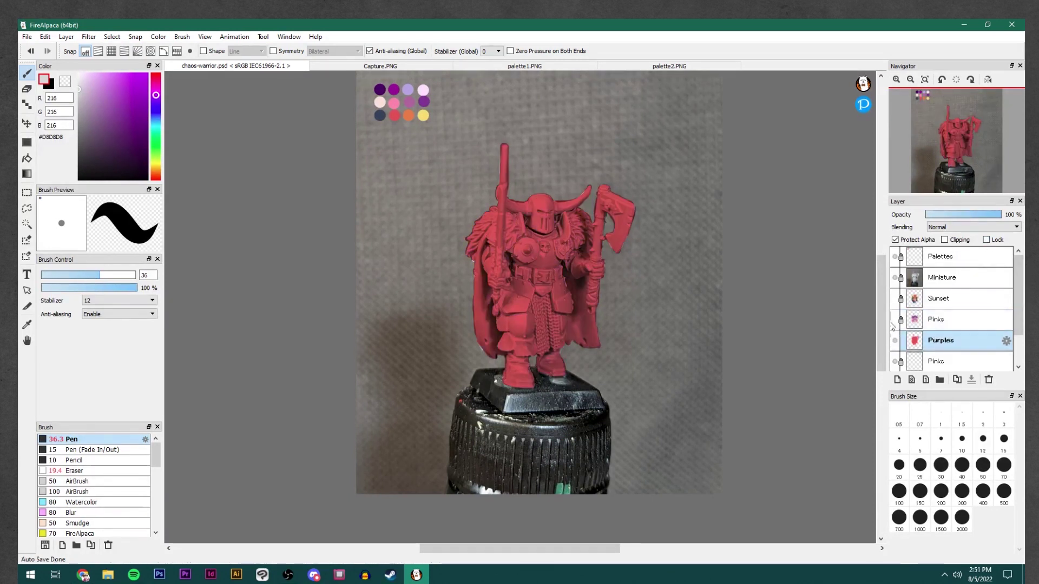
key("bracketright")
key("bracketright")
key("bracketright")
key("bracketright")
key("bracketright")
left_click(394, 89, "alt")
mouse_move(504, 148)
left_mouse_down()
mouse_move(574, 325)
mouse_move(617, 227)
left_mouse_up()
Paint the helmet, breastplate, hip plates and thighs dark purple 480166, reducing the Pen size to 41.
left_click(379, 89, "alt")
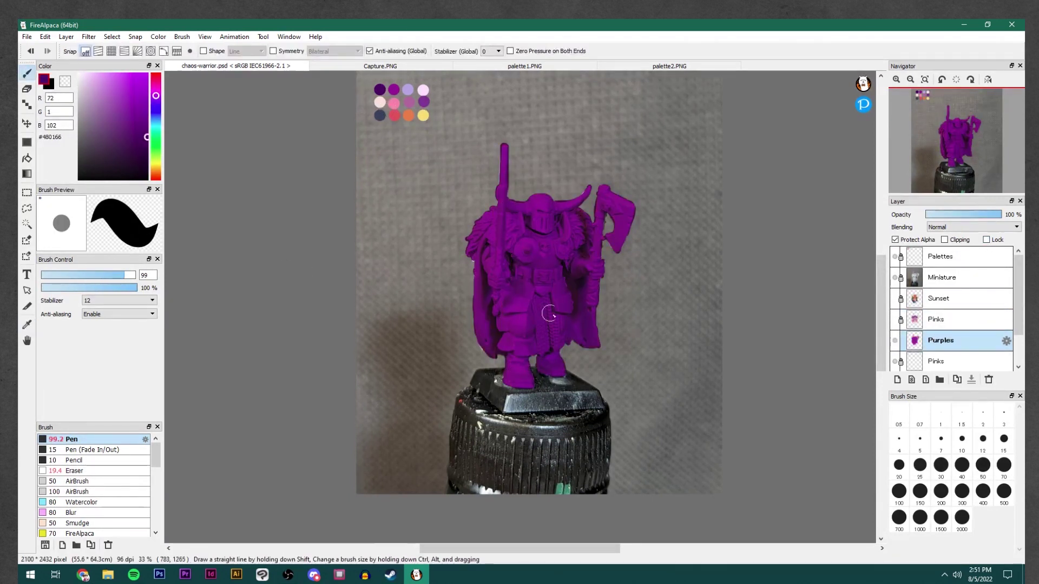
mouse_move(524, 266)
left_mouse_down("ctrl+alt")
mouse_move(463, 244)
mouse_move(475, 246)
left_mouse_up("ctrl+alt")
mouse_move(539, 238)
left_mouse_down()
mouse_move(538, 262)
mouse_move(546, 245)
mouse_move(513, 273)
mouse_move(573, 298)
mouse_move(569, 309)
mouse_move(520, 311)
mouse_move(523, 289)
mouse_move(500, 313)
mouse_move(515, 314)
mouse_move(529, 195)
mouse_move(551, 226)
mouse_move(563, 217)
mouse_move(554, 248)
mouse_move(532, 239)
mouse_move(517, 258)
left_mouse_up()
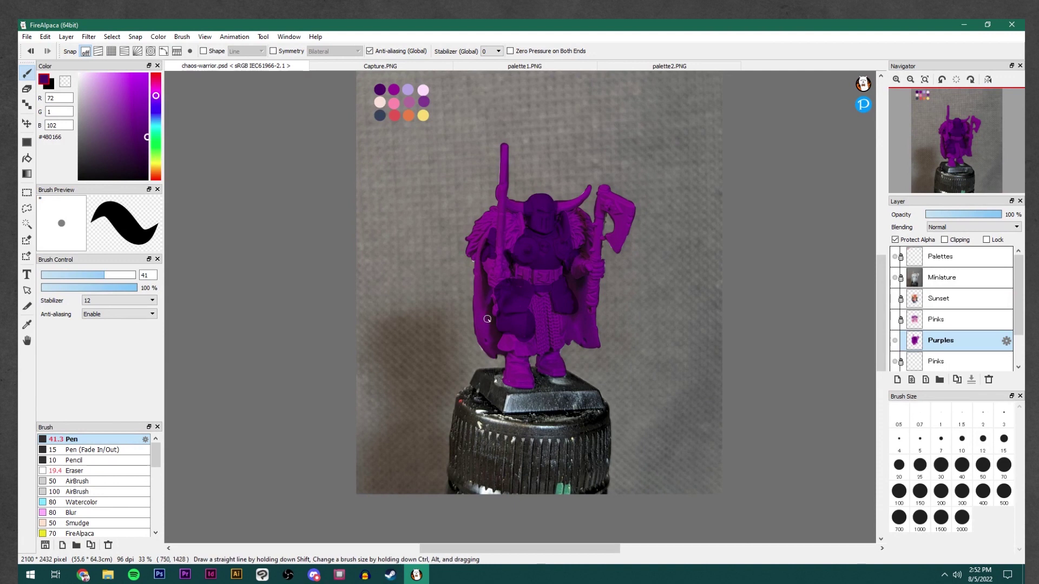
Paint the cloak, boots, gloves, horns and chest skull lavender B7ABE6.
left_click(408, 89, "alt")
mouse_move(487, 232)
left_mouse_down()
mouse_move(509, 364)
mouse_move(532, 339)
mouse_move(555, 363)
mouse_move(480, 388)
mouse_move(529, 347)
mouse_move(498, 350)
mouse_move(487, 264)
mouse_move(508, 270)
mouse_move(489, 300)
mouse_move(490, 323)
left_mouse_up()
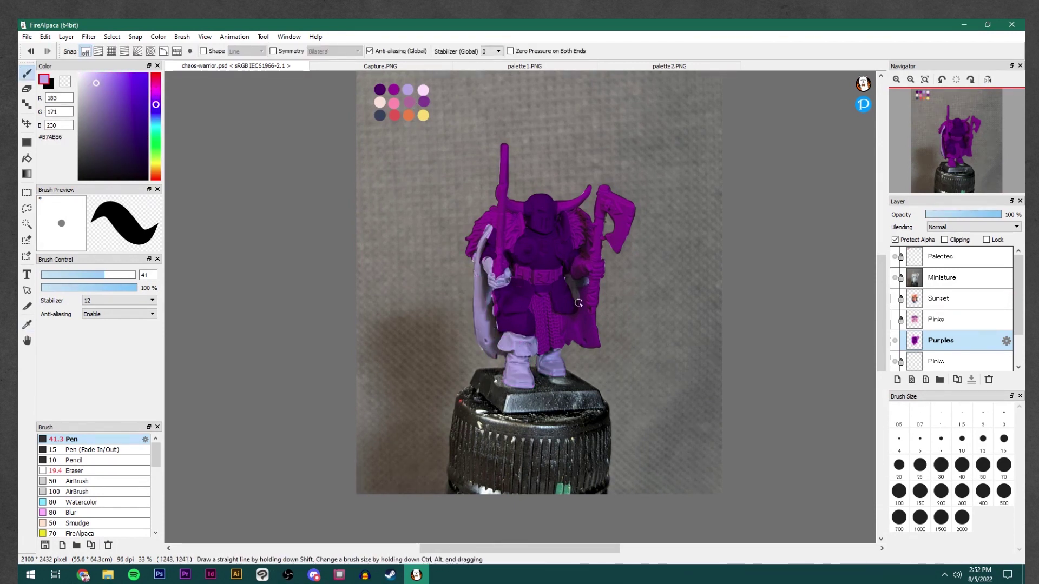
mouse_move(579, 303)
left_mouse_down()
mouse_move(564, 345)
mouse_move(579, 314)
mouse_move(582, 323)
mouse_move(591, 263)
left_mouse_up()
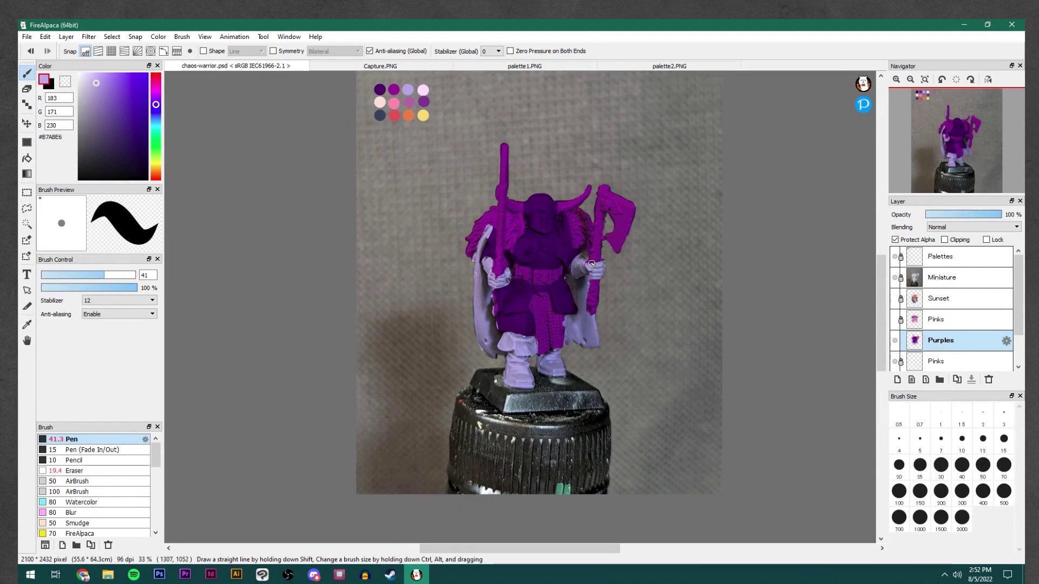
left_click_drag(509, 196, 524, 209)
left_click_drag(563, 208, 591, 182)
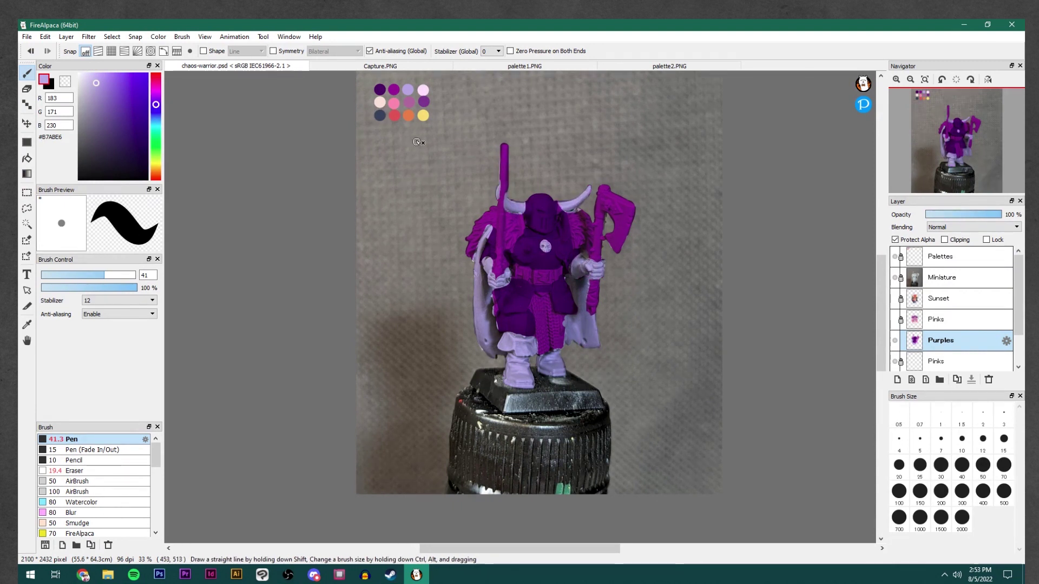
Paint the fur collar around both shoulders in the palette's palest pink.
left_click(424, 90, "alt")
left_click_drag(490, 212, 471, 255)
mouse_move(516, 215)
left_mouse_down()
mouse_move(509, 244)
mouse_move(508, 219)
left_mouse_up()
mouse_move(572, 215)
left_mouse_down()
mouse_move(585, 243)
mouse_move(579, 216)
left_mouse_up()
mouse_move(507, 248)
left_mouse_down()
mouse_move(517, 217)
mouse_move(519, 234)
left_mouse_up()
Paint the hip plates and the piece below the belt in the palette's bright purple.
left_click(394, 89, "alt")
mouse_move(519, 295)
left_mouse_down()
mouse_move(515, 304)
mouse_move(566, 329)
mouse_move(568, 345)
left_mouse_up()
left_click(380, 90, "alt")
left_click(408, 89, "alt")
left_click(395, 88, "alt")
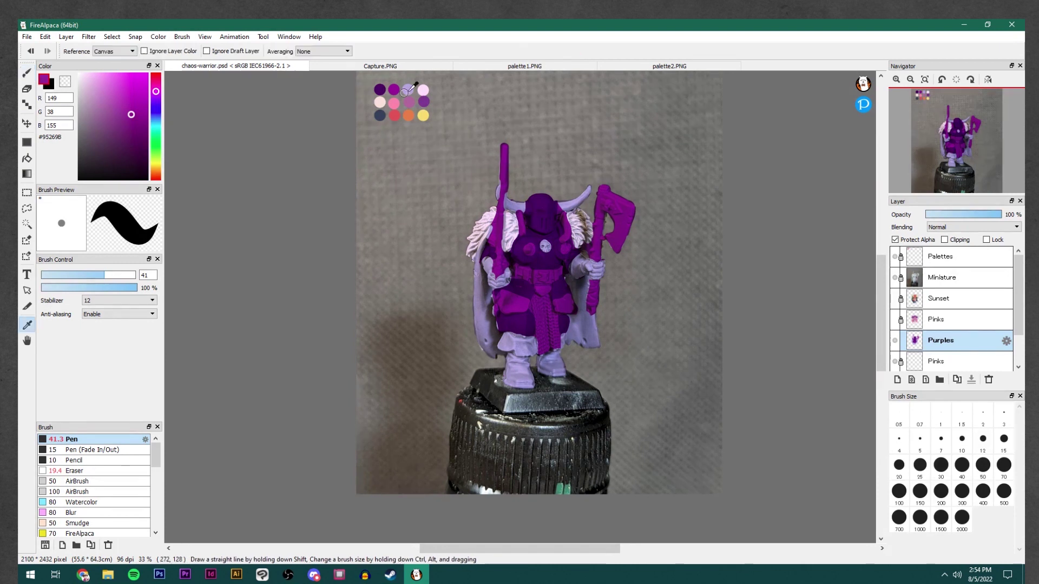
Paint the belt lavender B7ABE6 and the hanging chainmail grey 898989.
left_click(408, 89, "alt")
mouse_move(518, 273)
left_mouse_down()
mouse_move(557, 276)
mouse_move(535, 273)
mouse_move(540, 349)
left_mouse_up()
left_click(79, 123)
left_click_drag(540, 303, 545, 346)
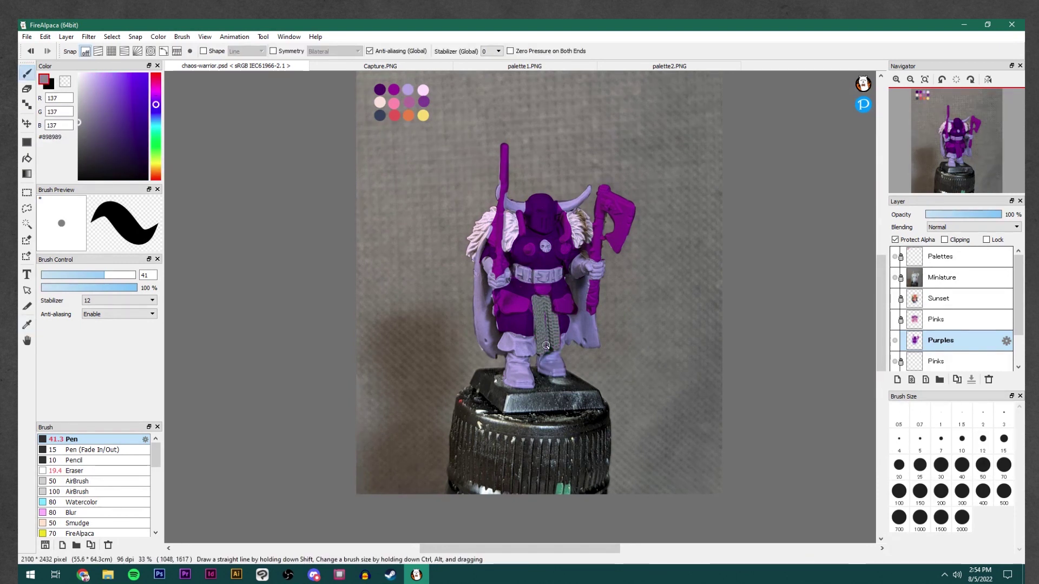
Paint the belt buckle, sword blade and axe head grey 898989, adjusting the Pen size up to 47.
key("bracketleft")
key("bracketleft")
key("bracketleft")
left_click(111, 275)
left_click_drag(504, 146, 502, 211)
mouse_move(601, 189)
left_mouse_down()
mouse_move(614, 222)
mouse_move(594, 225)
left_mouse_up()
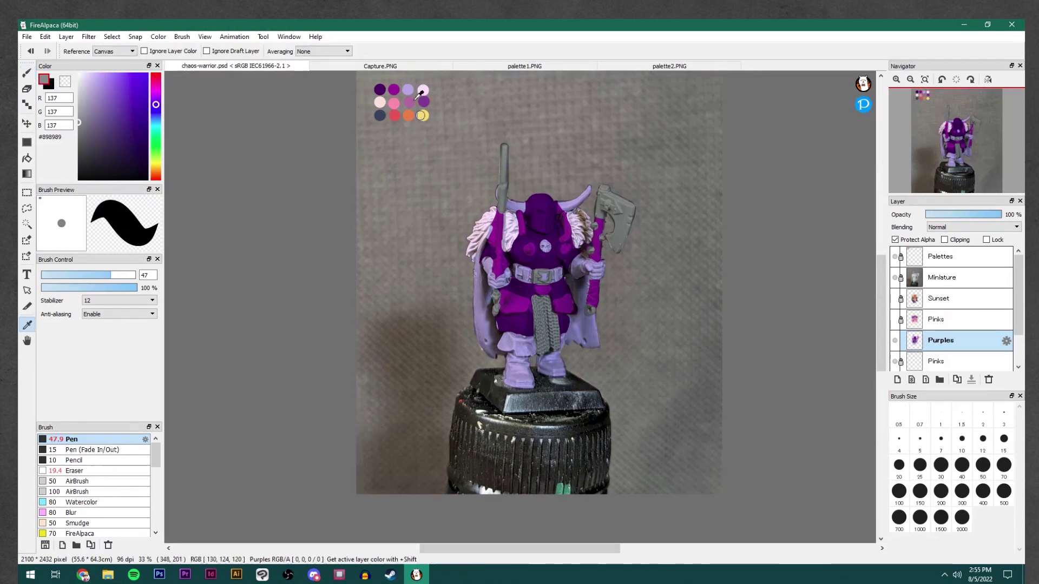
Paint the sword and axe handles dark purple, and touch up the lower axe grip with purple 95269B.
left_click(424, 102, "alt")
left_click(380, 90, "alt")
left_click_drag(501, 213, 501, 251)
left_click_drag(600, 219, 595, 260)
left_click(592, 292, "alt")
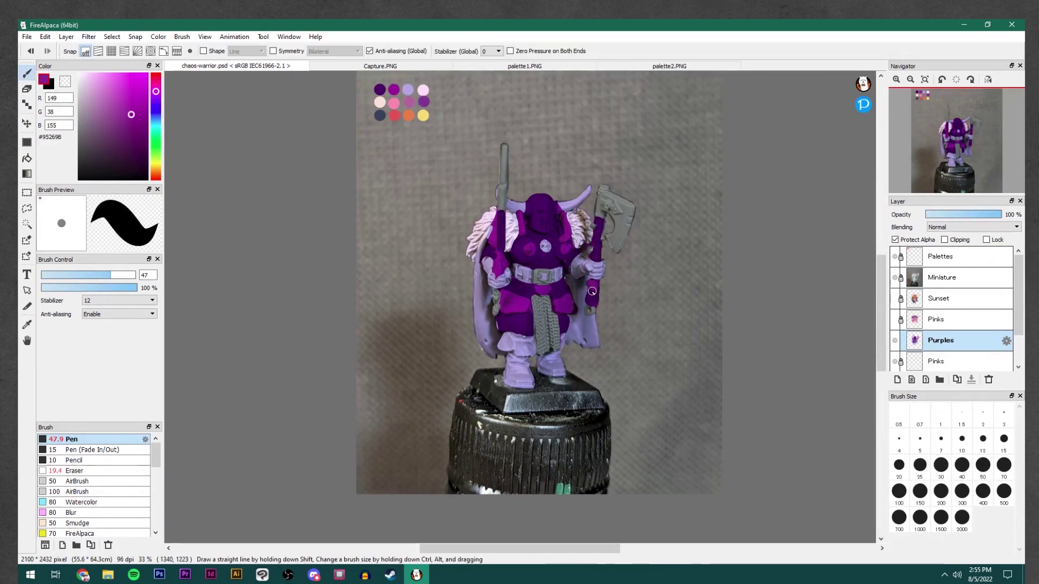
Add a fine lavender B7ABE6 detail across the helmet with the Pen at size 11.9.
left_click(408, 89, "alt")
left_click_drag(408, 89, 389, 89)
left_click_drag(540, 211, 554, 210)
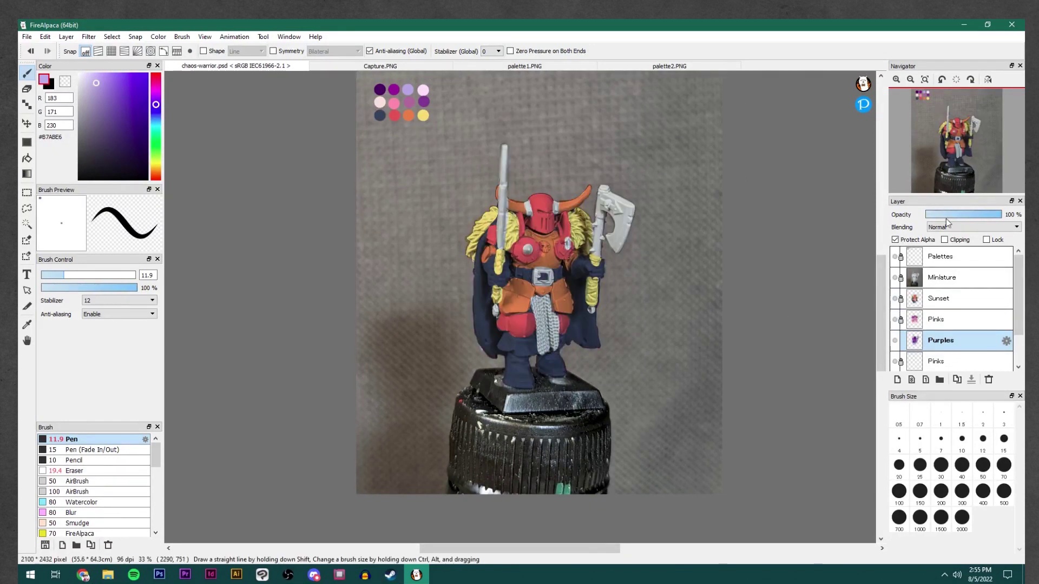
Save the Sunset colour scheme as the JPEG image chaos-1.jpg in the 02-Images folder.
key("ctrl+shift+s")
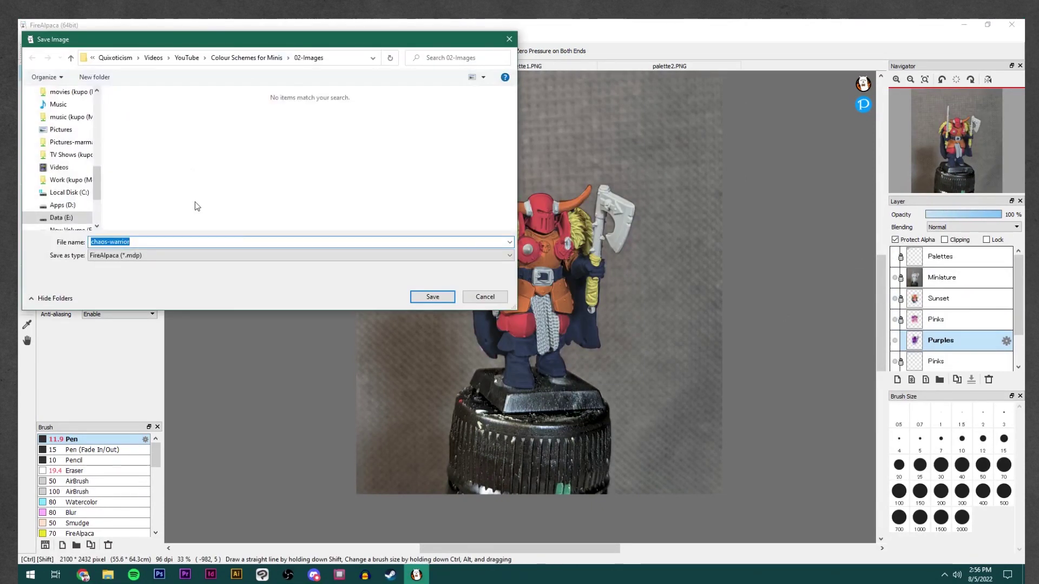
left_click(143, 258)
left_click(119, 292)
left_click(436, 297)
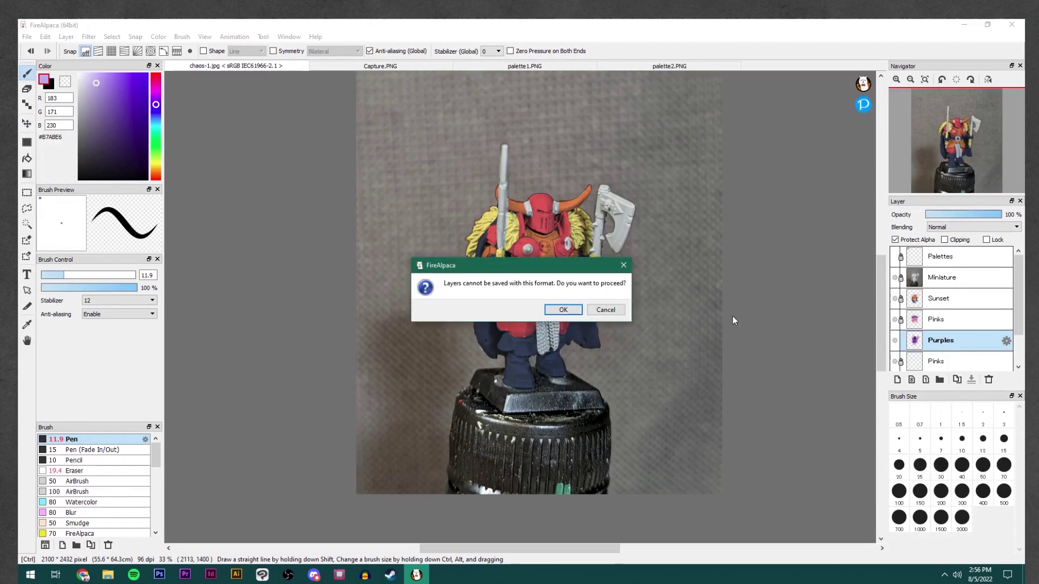